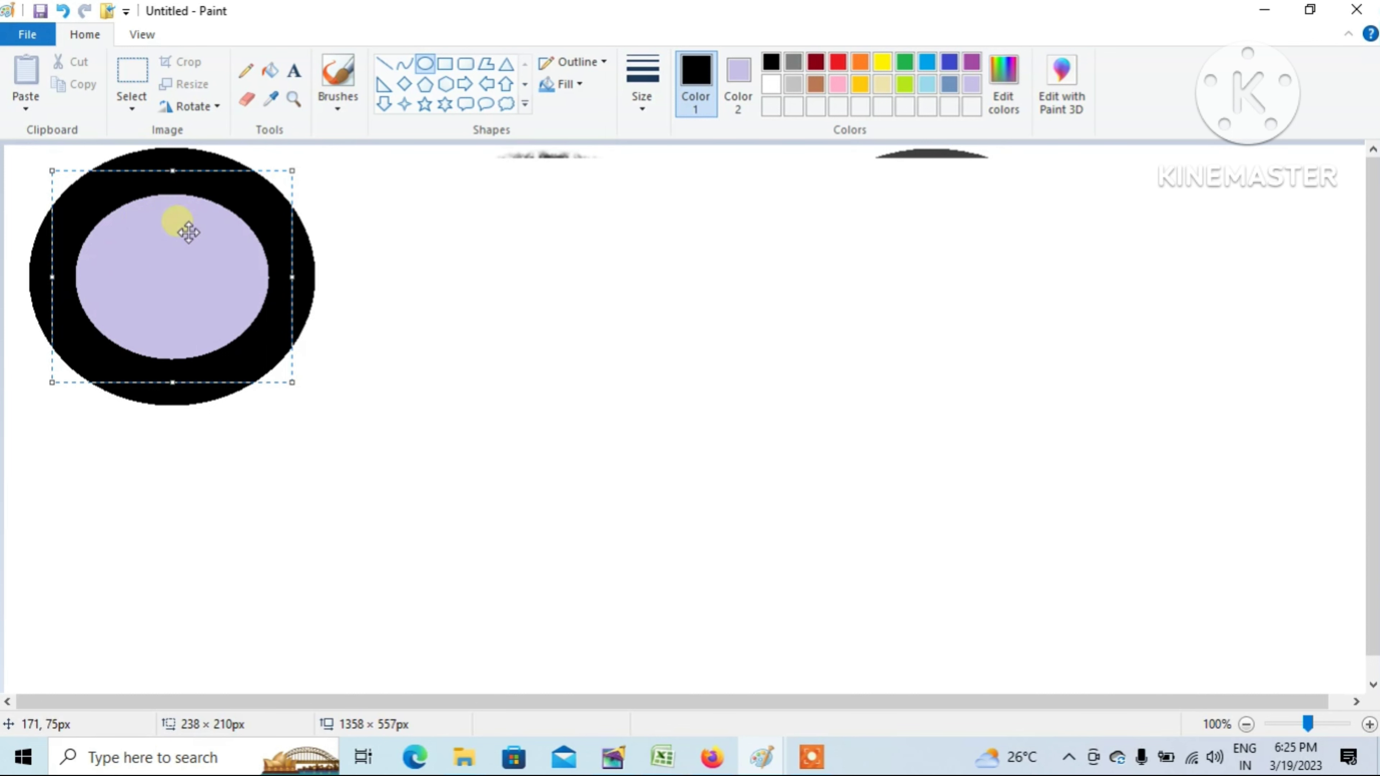
- Draw an ellipse with Crayon fill beside the solid-filled ellipse in the upper row
click(456, 277)
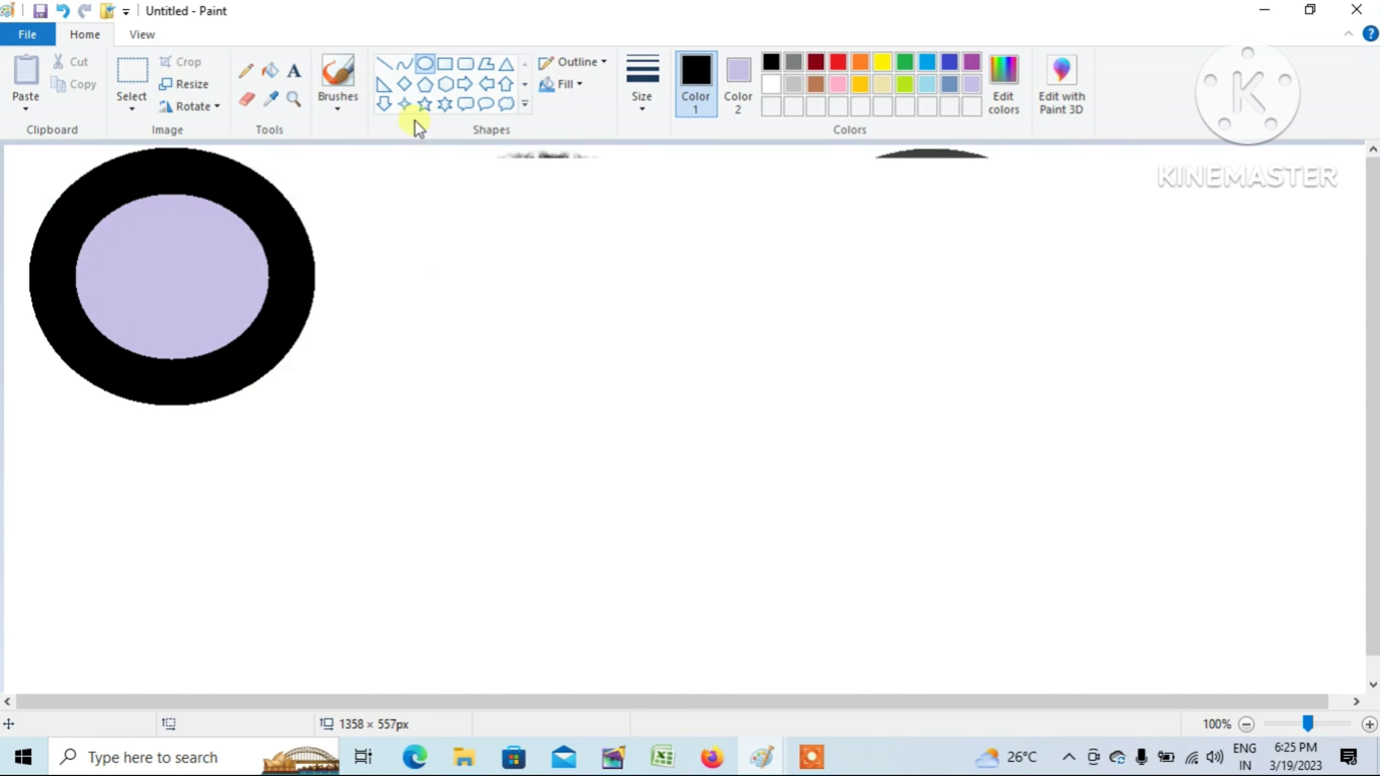
click(569, 87)
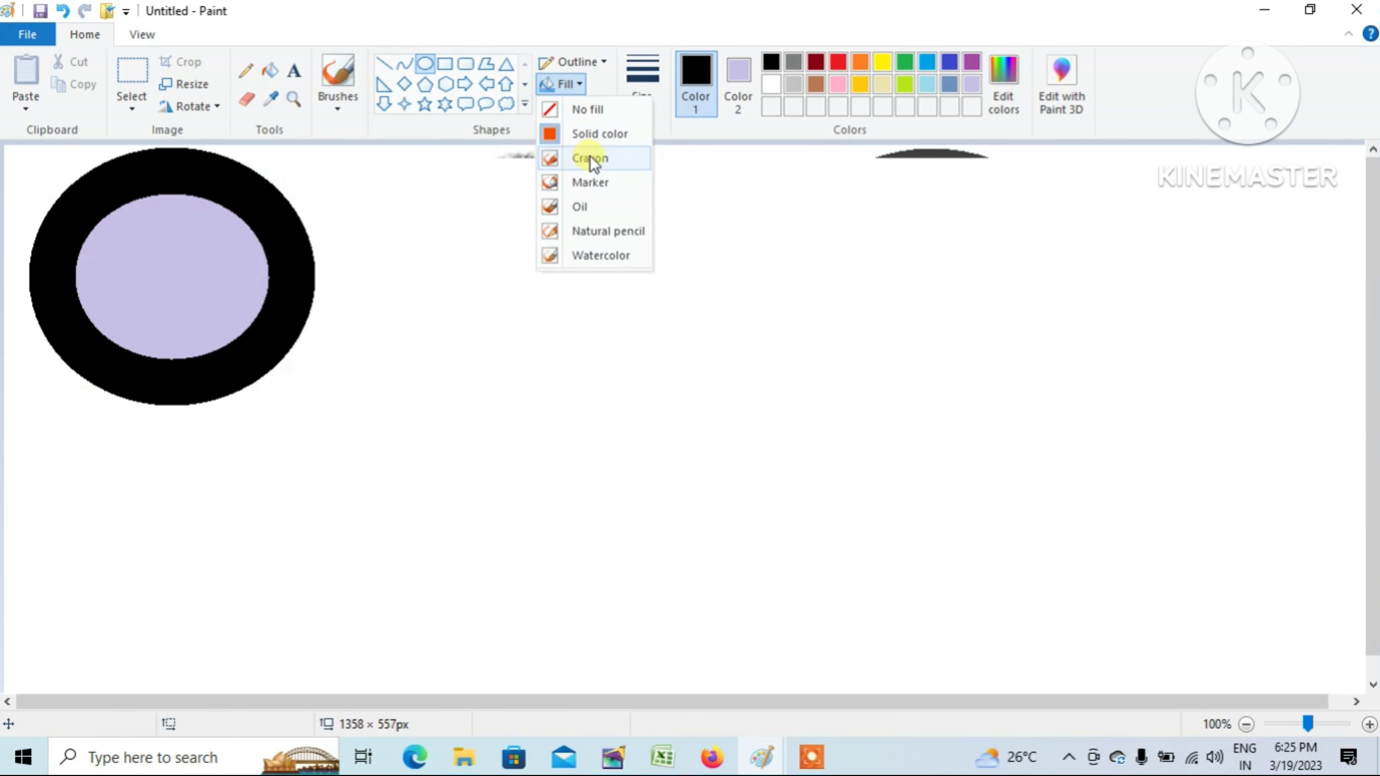
click(590, 157)
drag(348, 151, 620, 396)
click(757, 284)
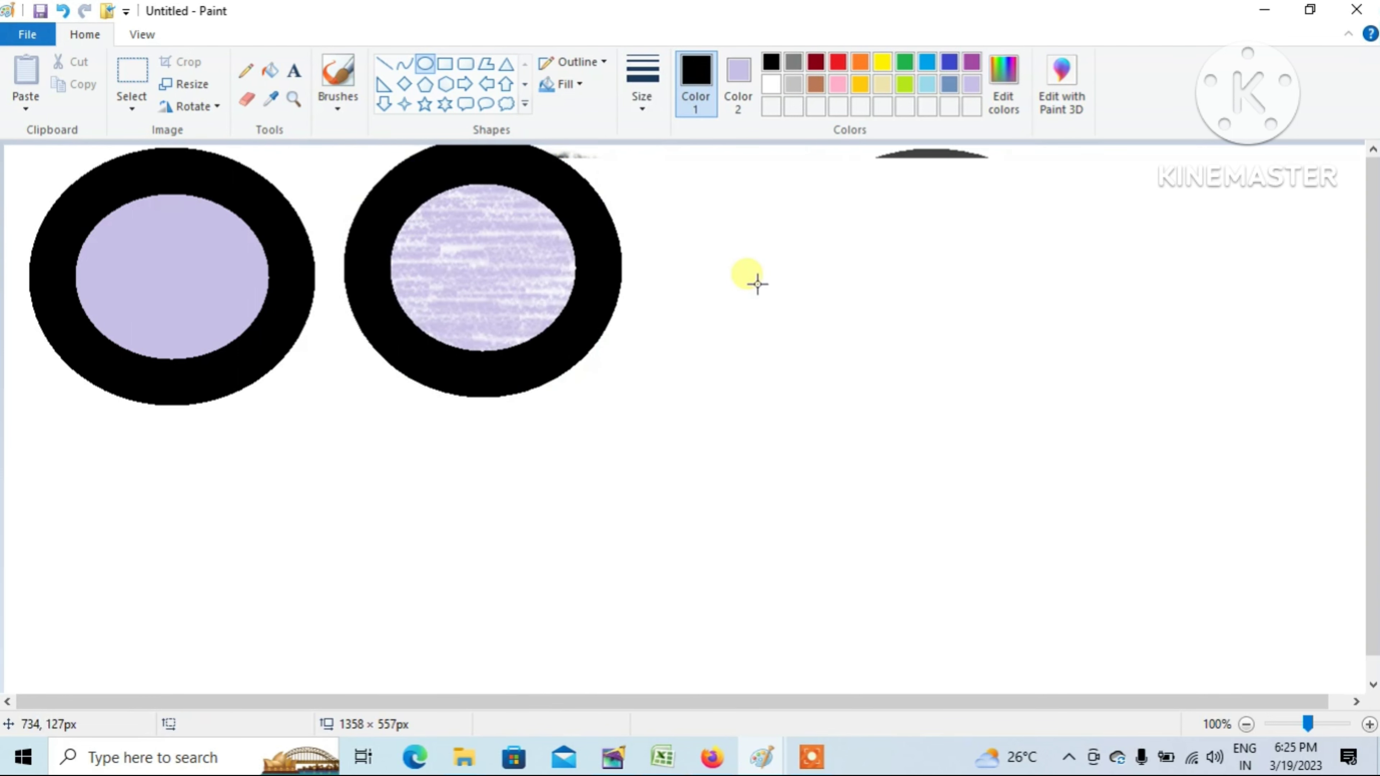
- Draw an ellipse with Marker fill, about 257 × 222 px, beside the crayon-filled one in the upper row
click(568, 85)
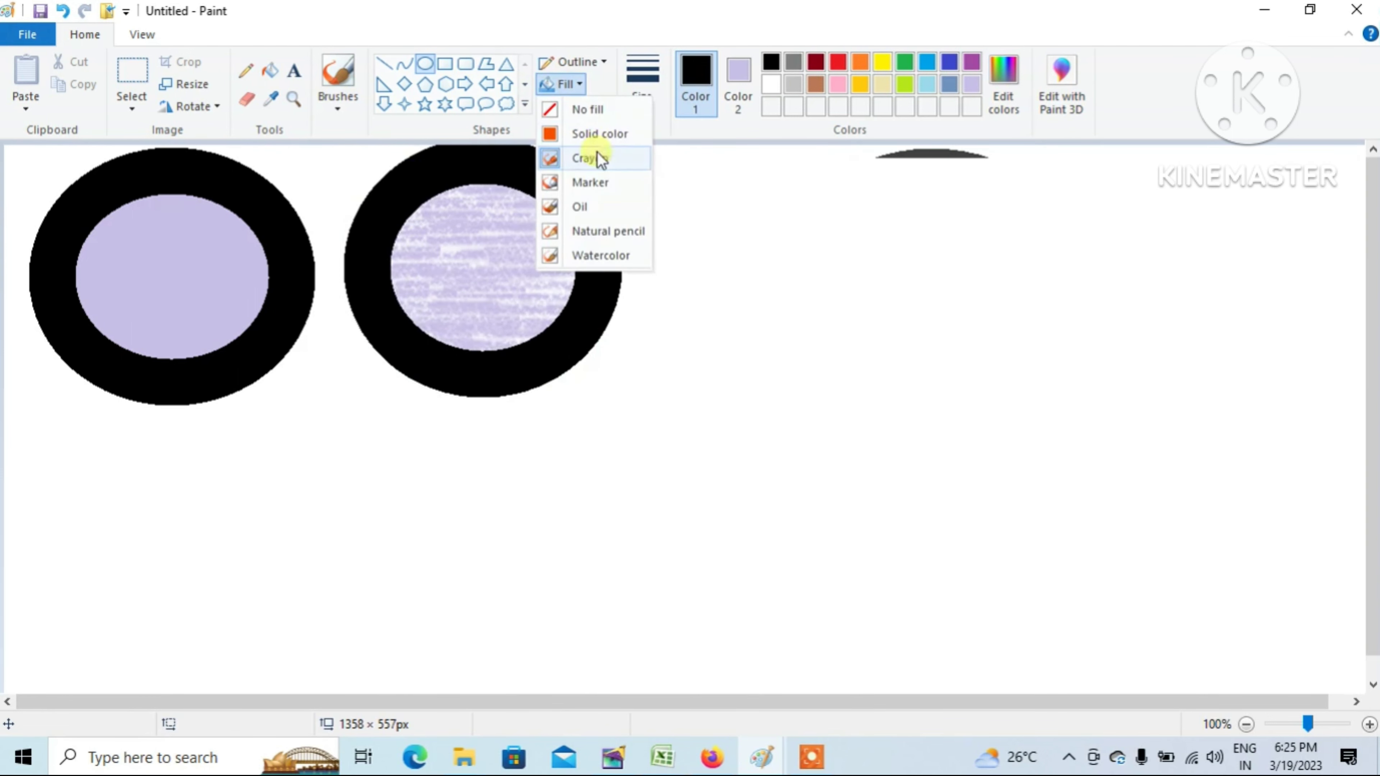
click(603, 185)
mouse_move(695, 157)
mouse_down()
mouse_move(980, 410)
mouse_move(970, 391)
mouse_up()
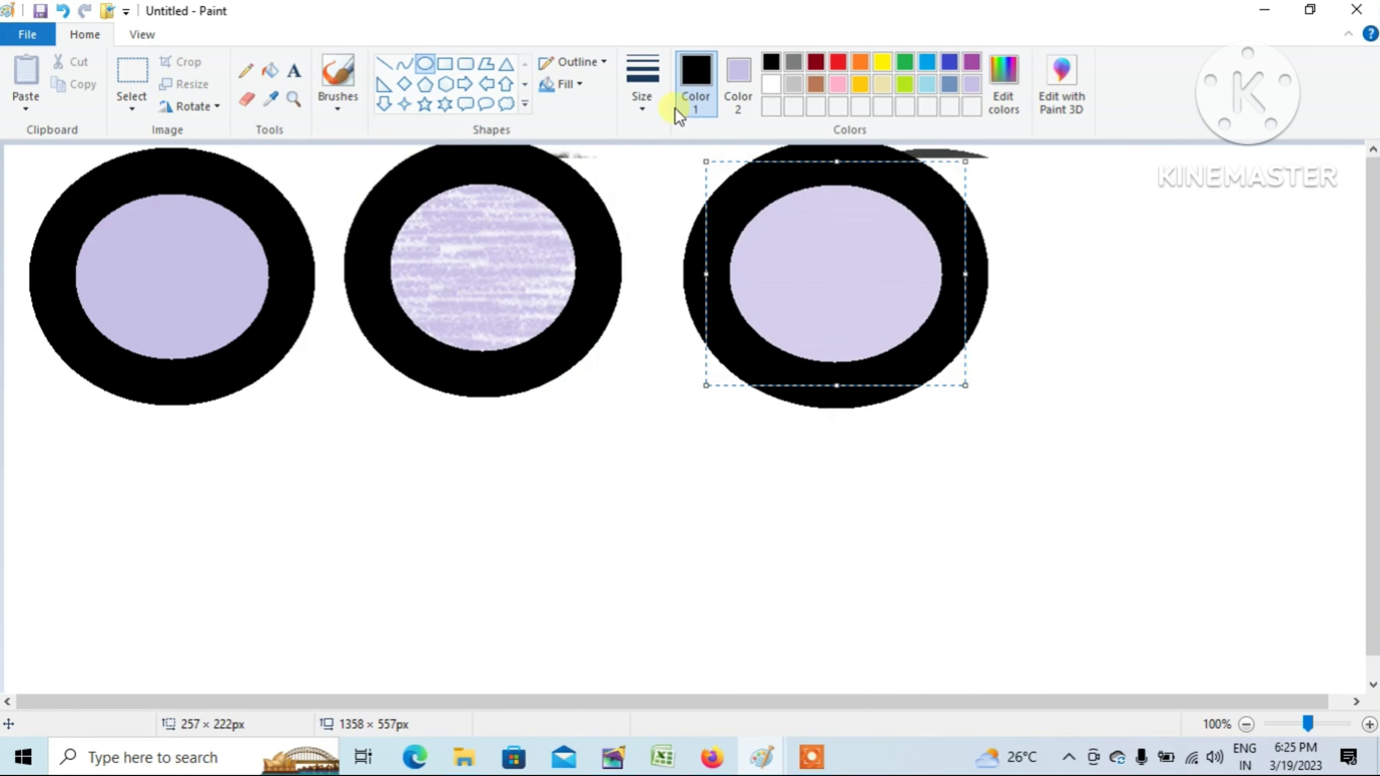
click(565, 87)
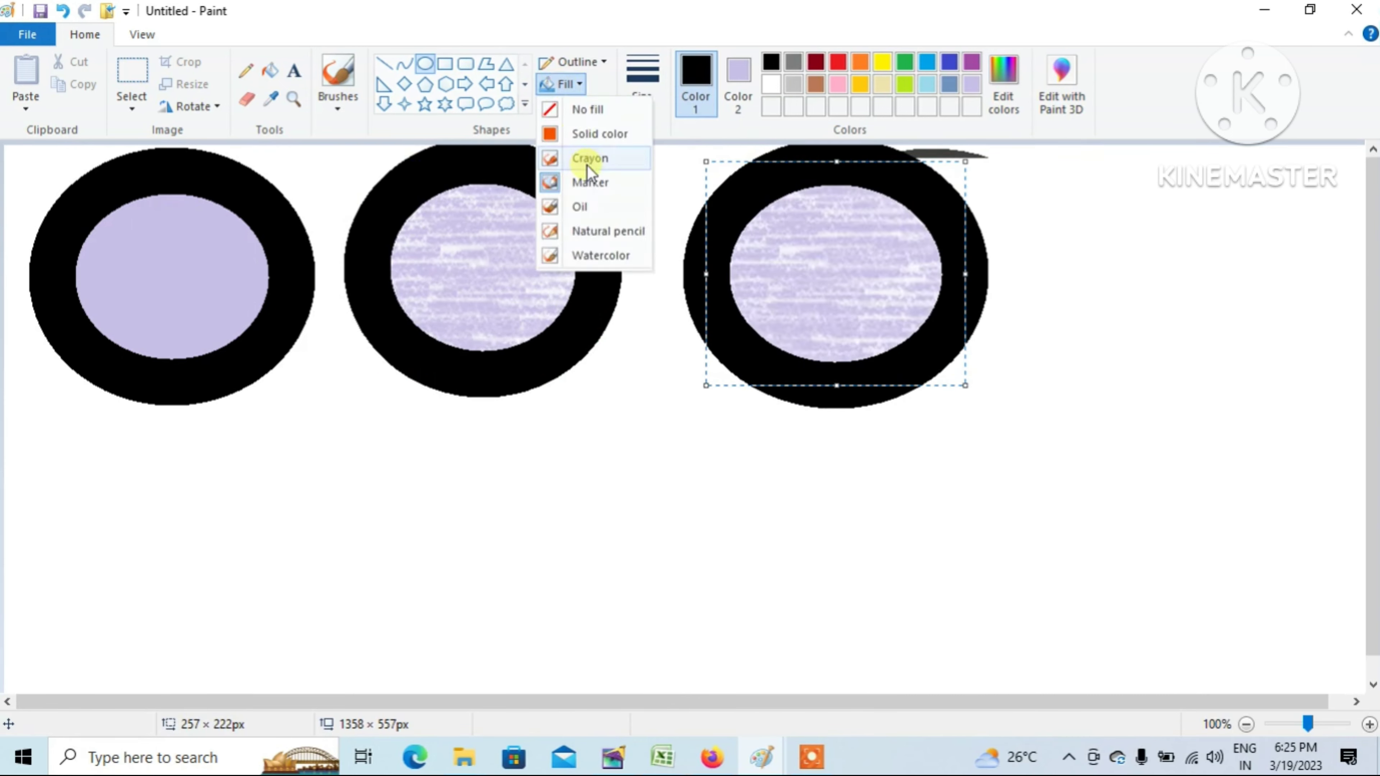
click(524, 200)
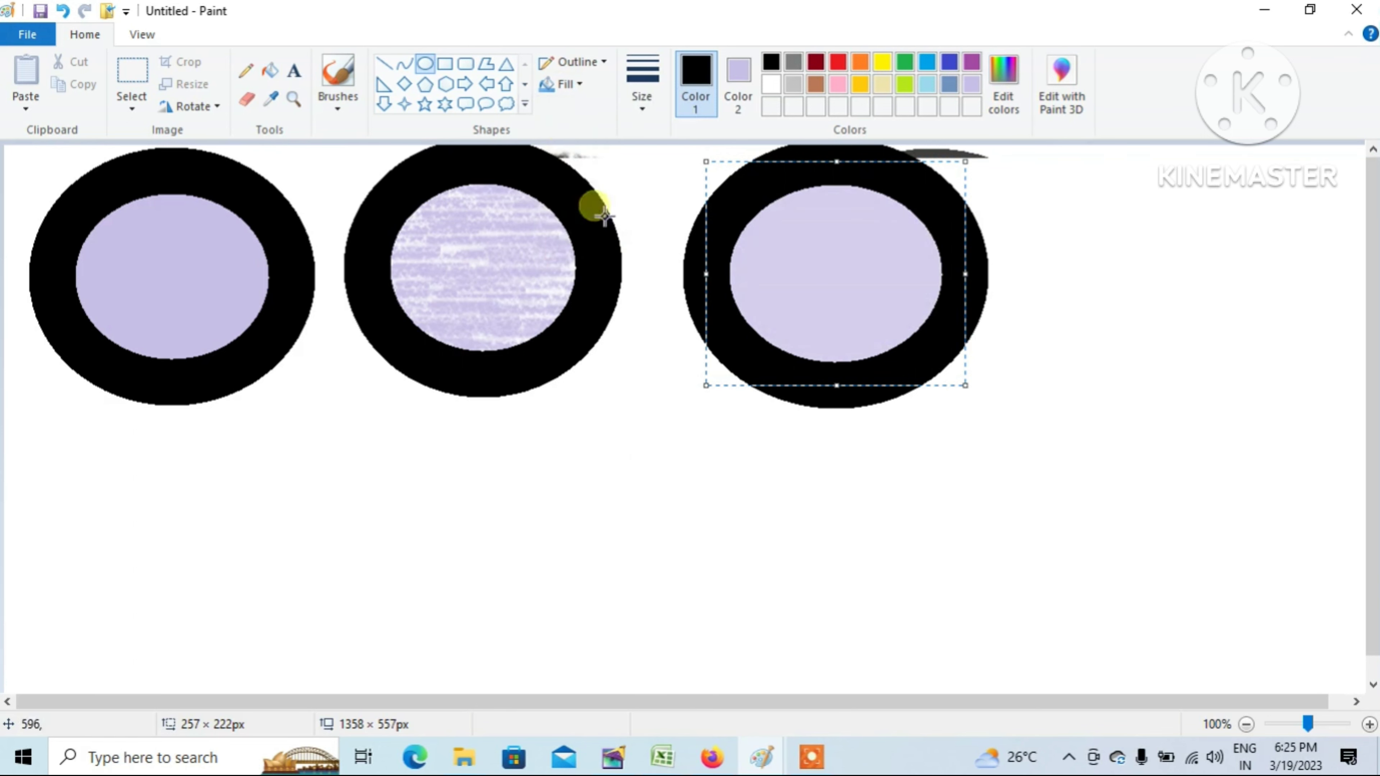
click(631, 380)
- Draw an ellipse with Oil fill at the end of the upper row, beside the marker-filled one
click(580, 88)
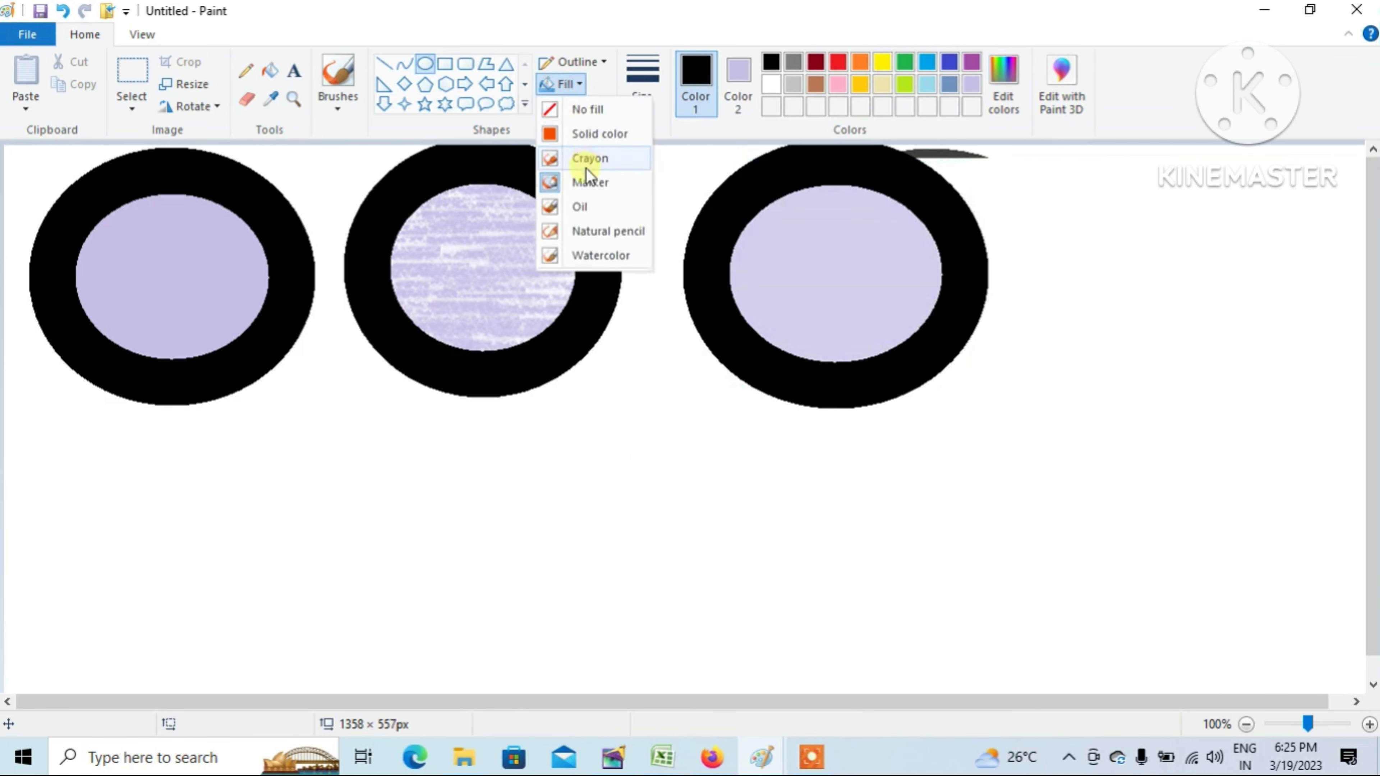
click(590, 207)
drag(1070, 173, 1326, 395)
click(711, 468)
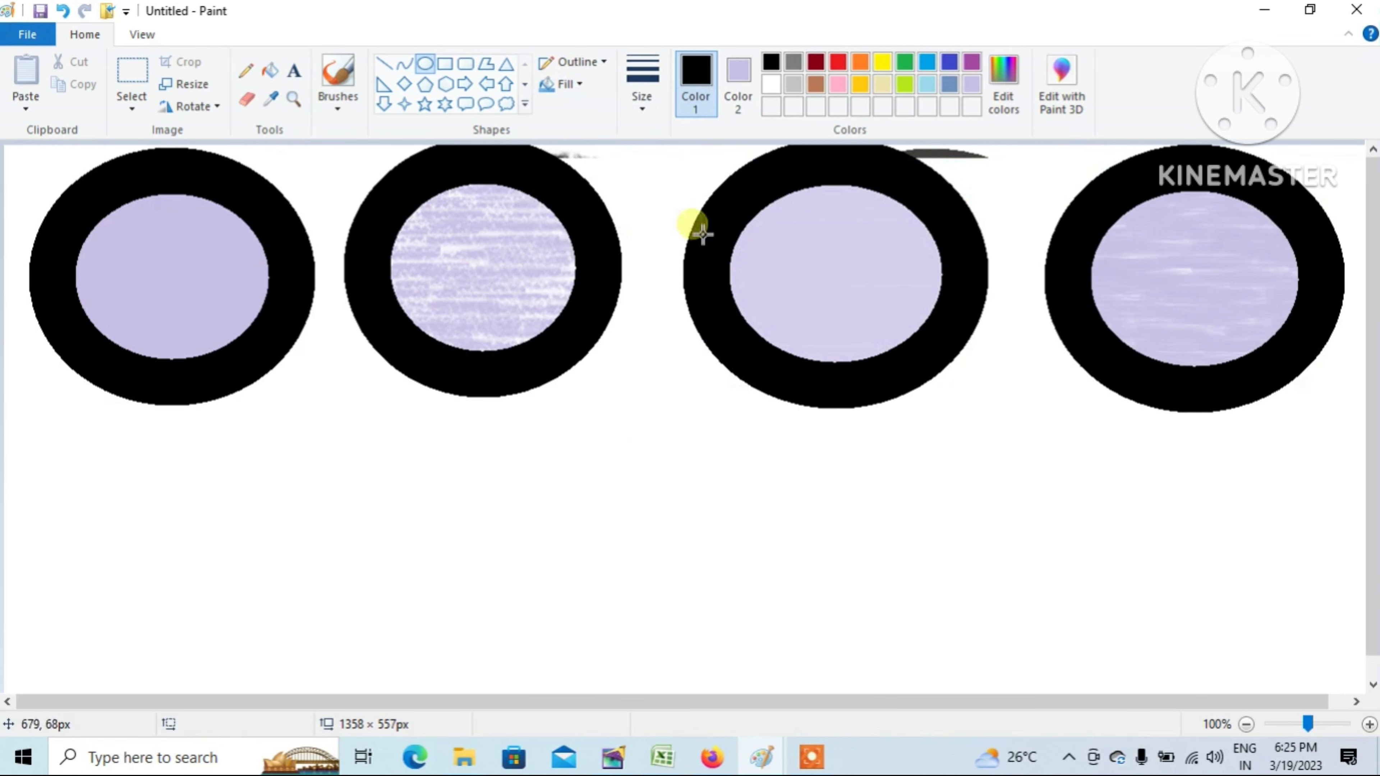
- Draw an ellipse with Natural pencil fill, about 262 × 231 px, below the solid-filled ellipse
click(580, 86)
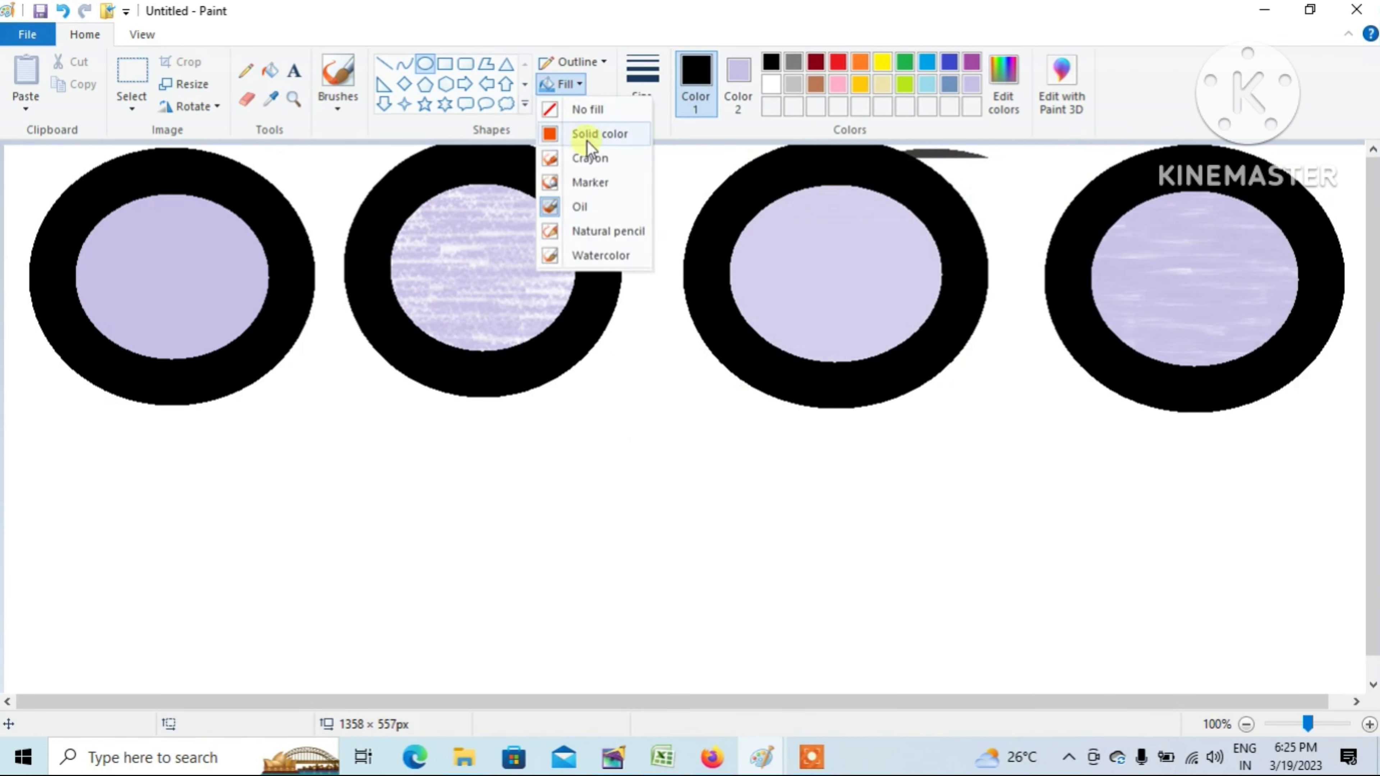
click(598, 233)
mouse_move(30, 410)
mouse_down()
mouse_move(263, 592)
mouse_move(342, 663)
mouse_move(320, 666)
mouse_move(332, 679)
mouse_up()
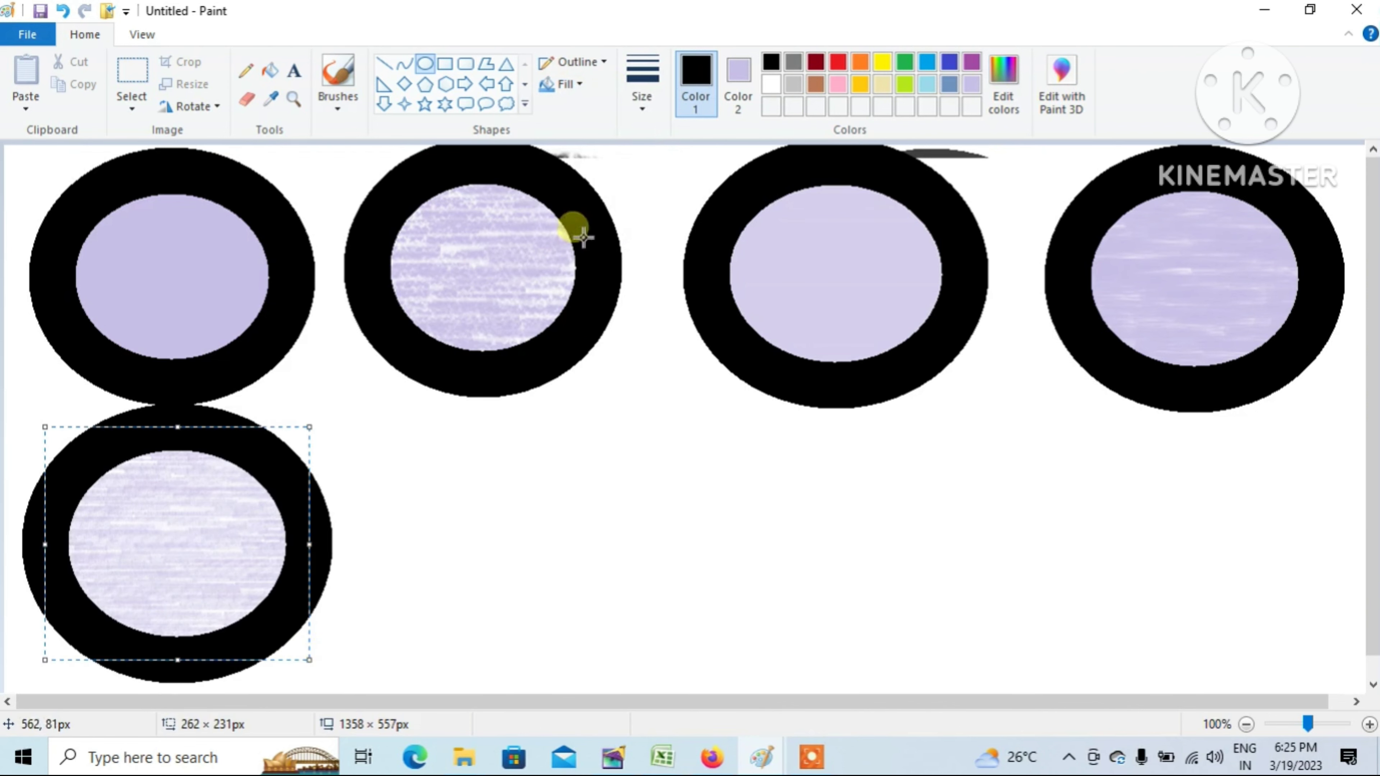
click(426, 550)
- Draw an ellipse with Watercolor fill beside the natural-pencil one in the lower row
click(577, 85)
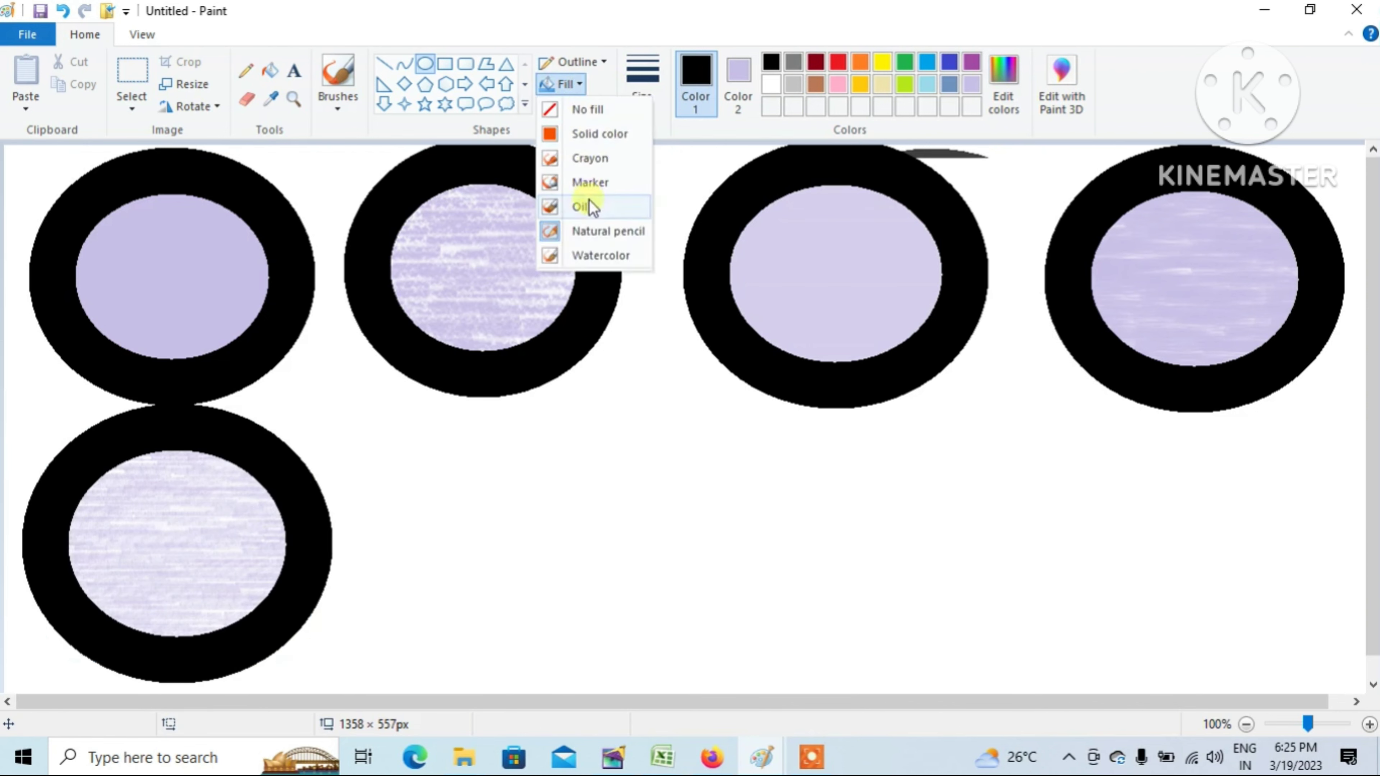
click(602, 255)
drag(391, 420, 660, 674)
click(891, 511)
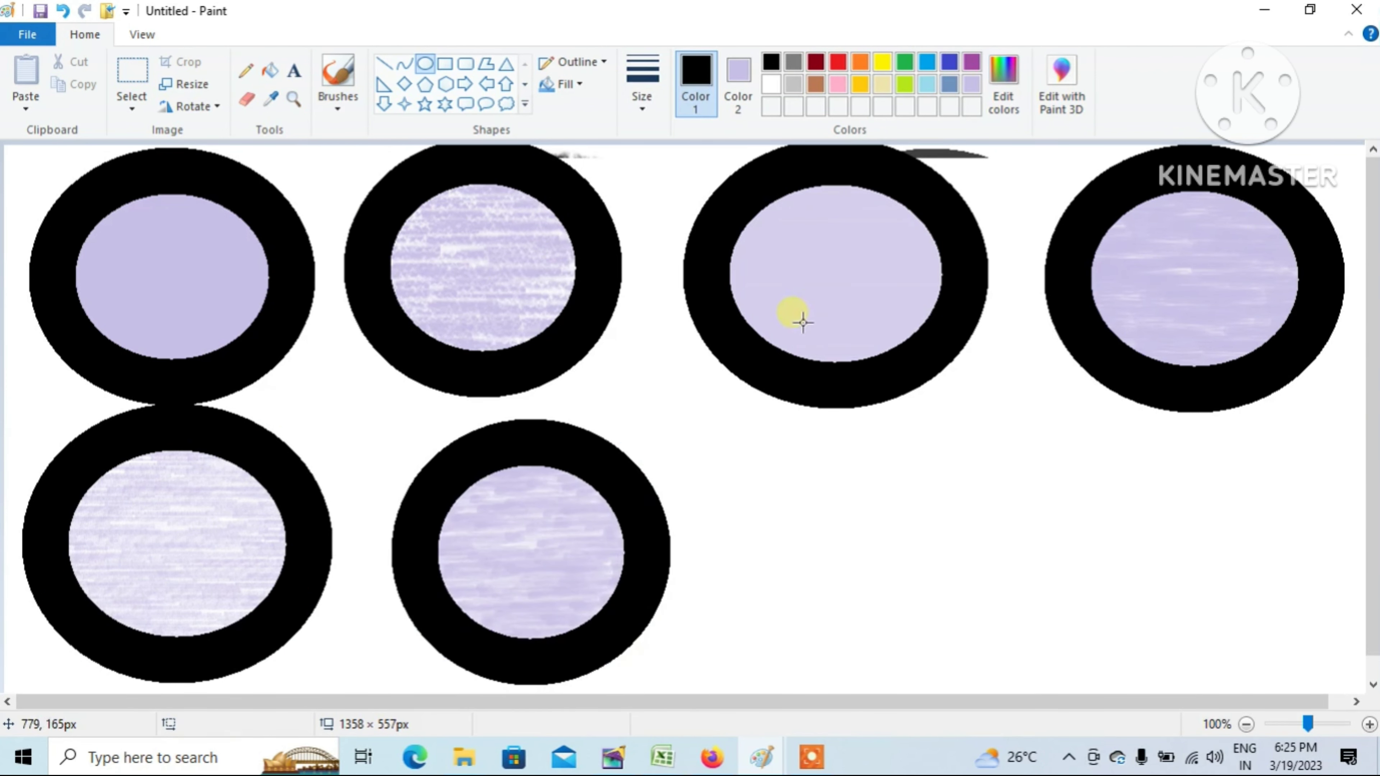
- Set Color 2 to indigo and draw a Crayon-filled ellipse of about 210 × 168 px overlapping the lavender marker-filled ellipse
click(735, 64)
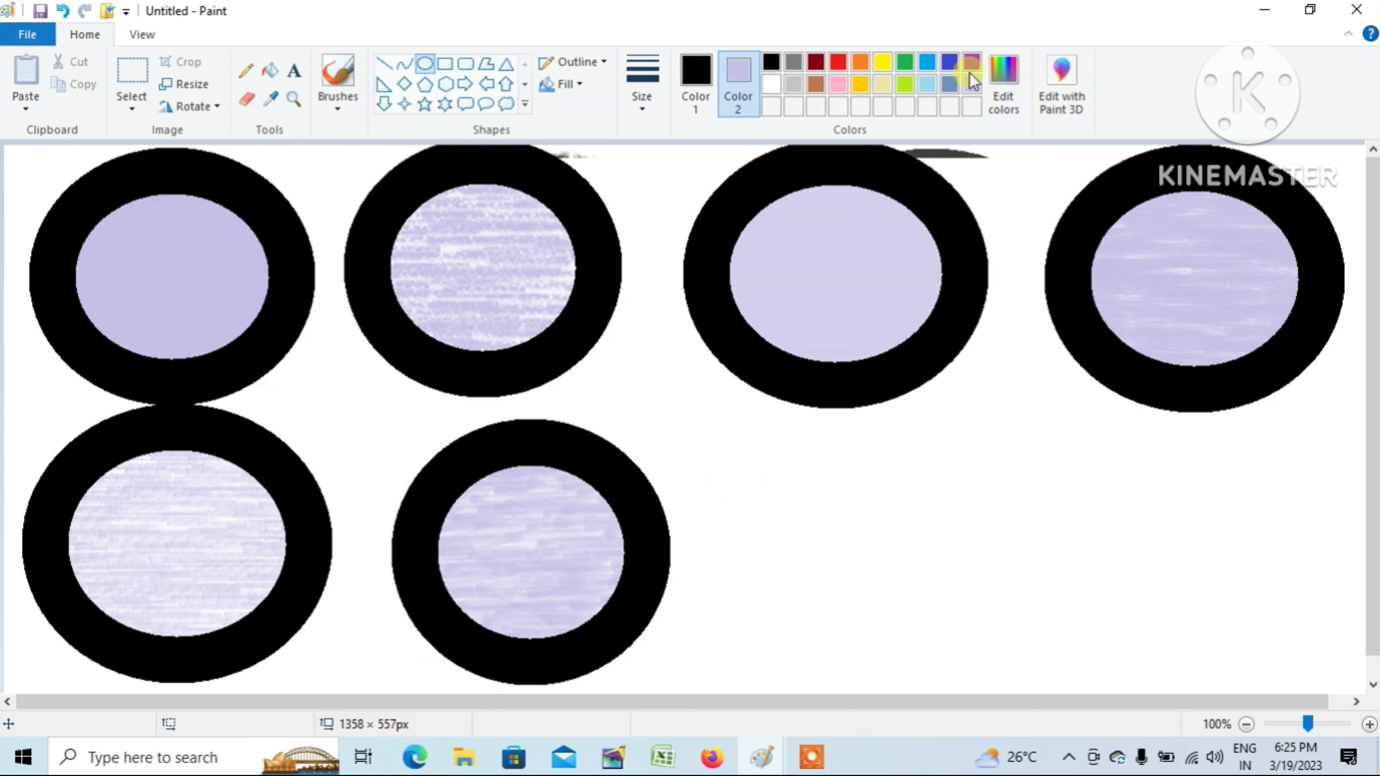
click(948, 63)
click(695, 76)
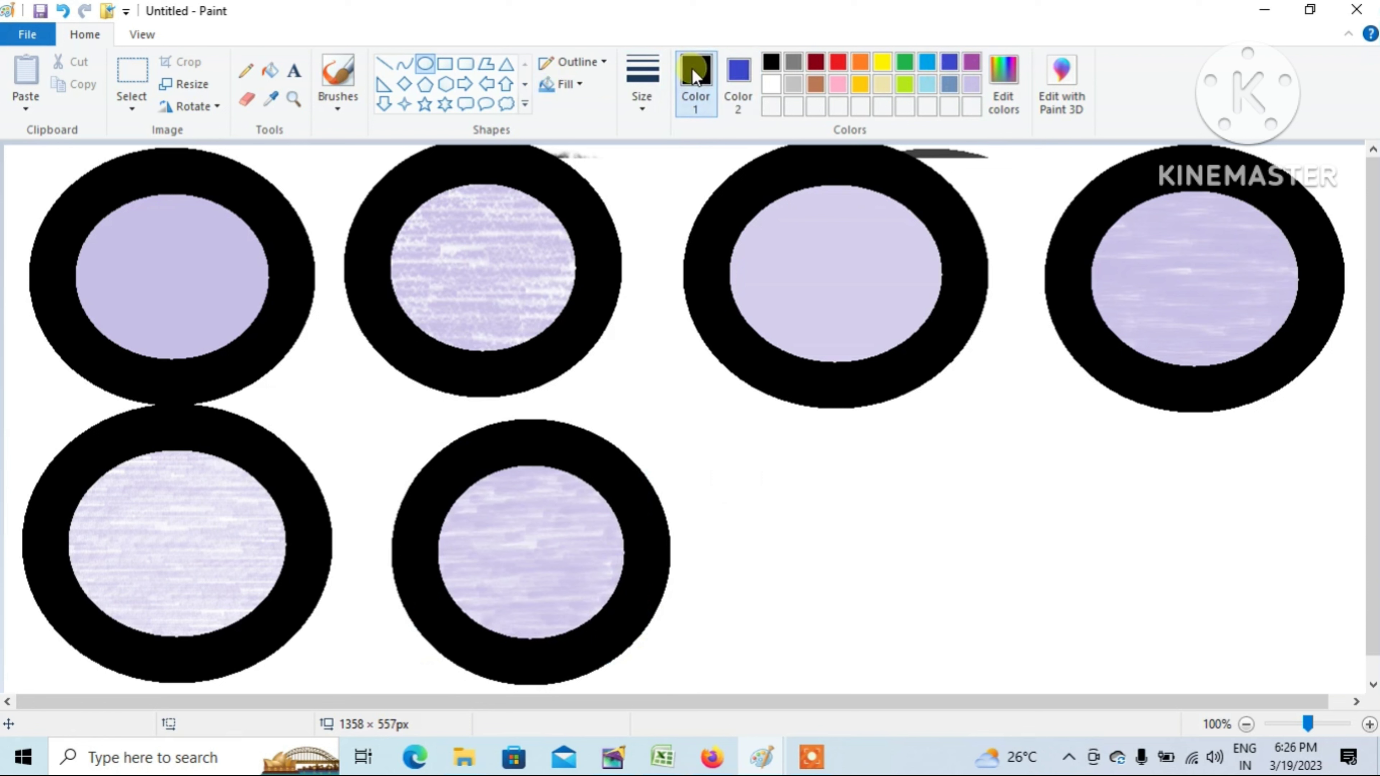
click(571, 87)
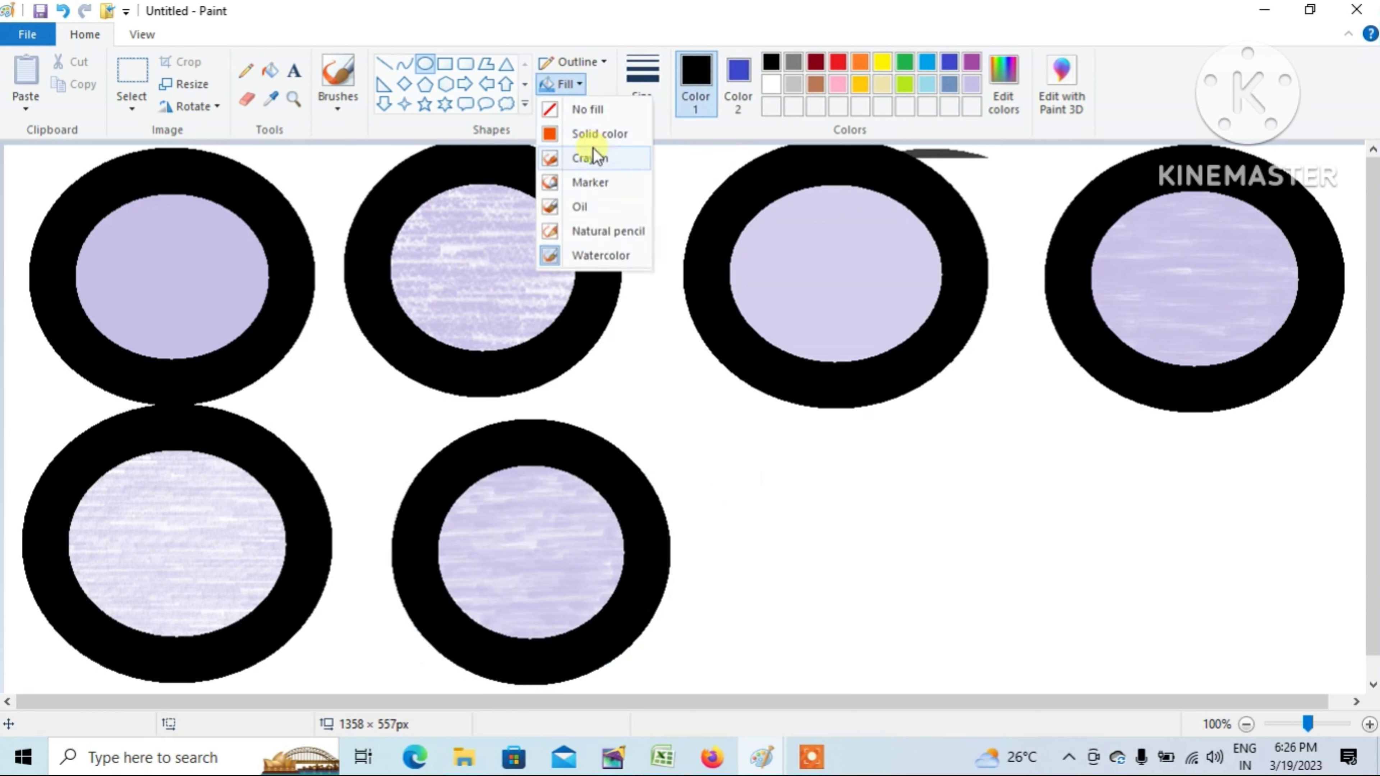
click(589, 158)
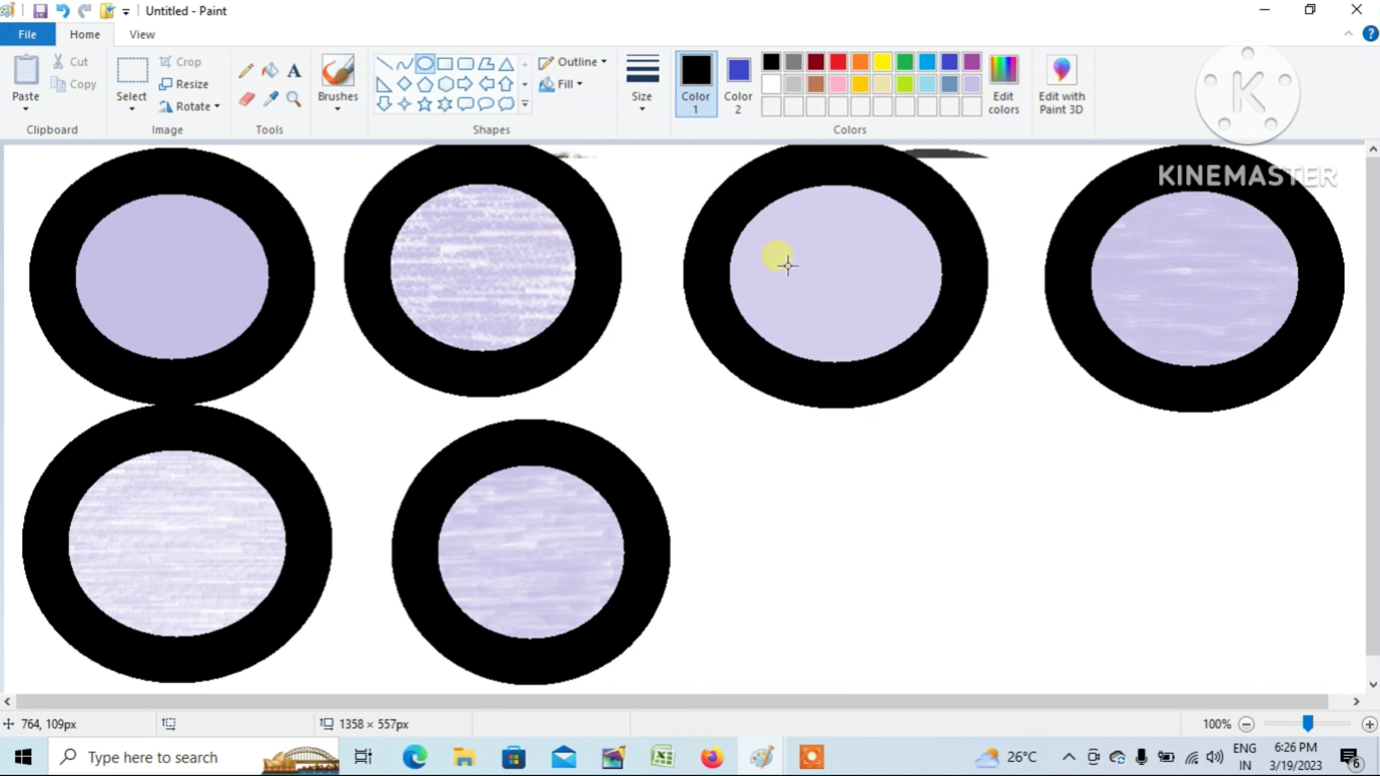
drag(801, 298, 1000, 459)
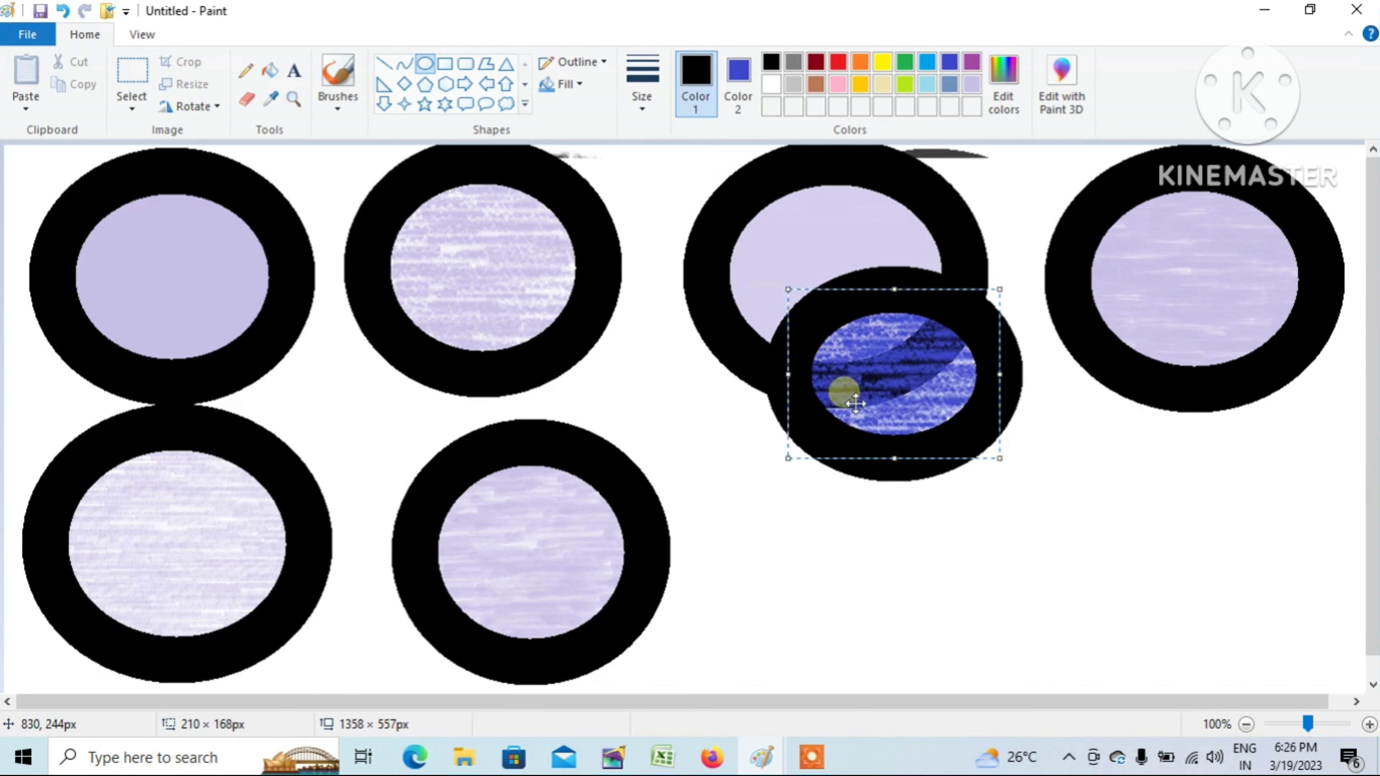
click(853, 577)
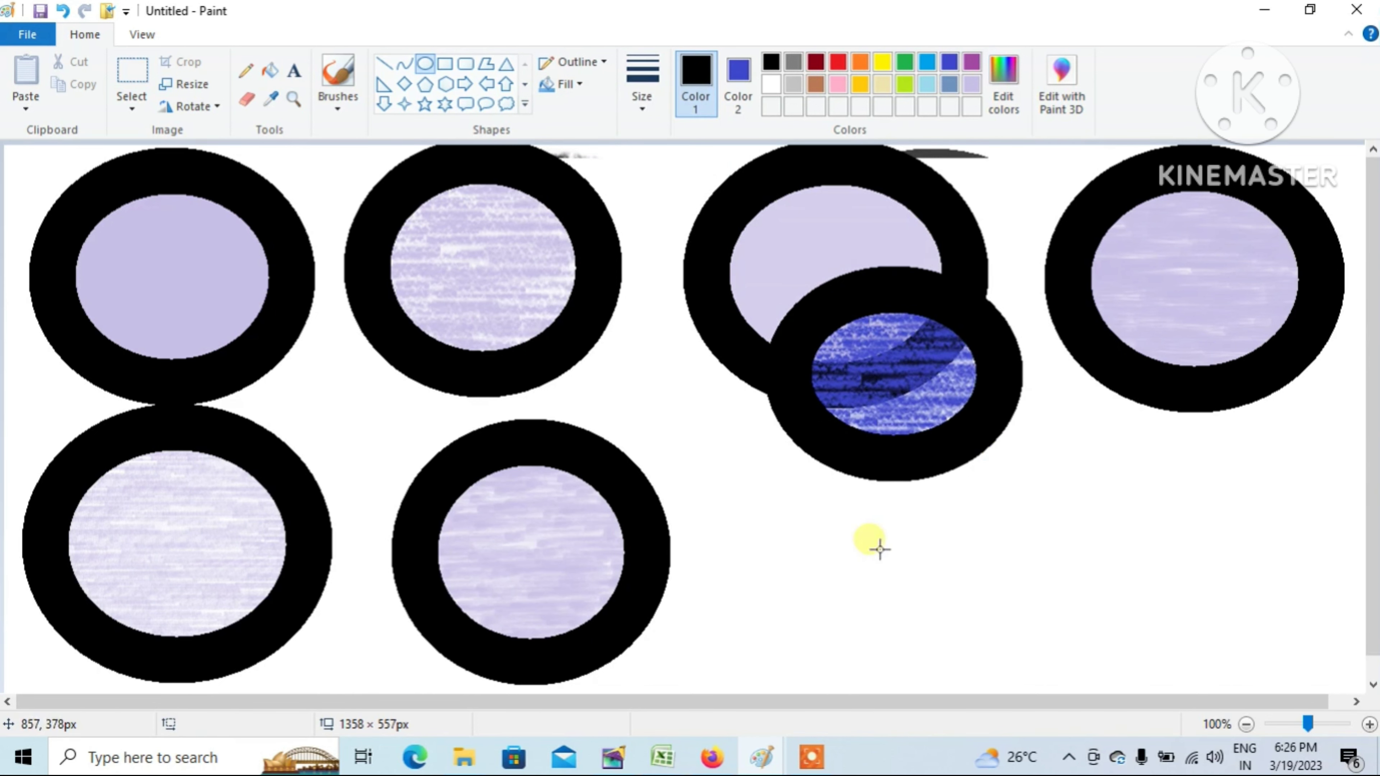
- Draw an indigo ellipse with Marker fill overlapping the lower part of the lavender oil-filled ellipse
click(575, 87)
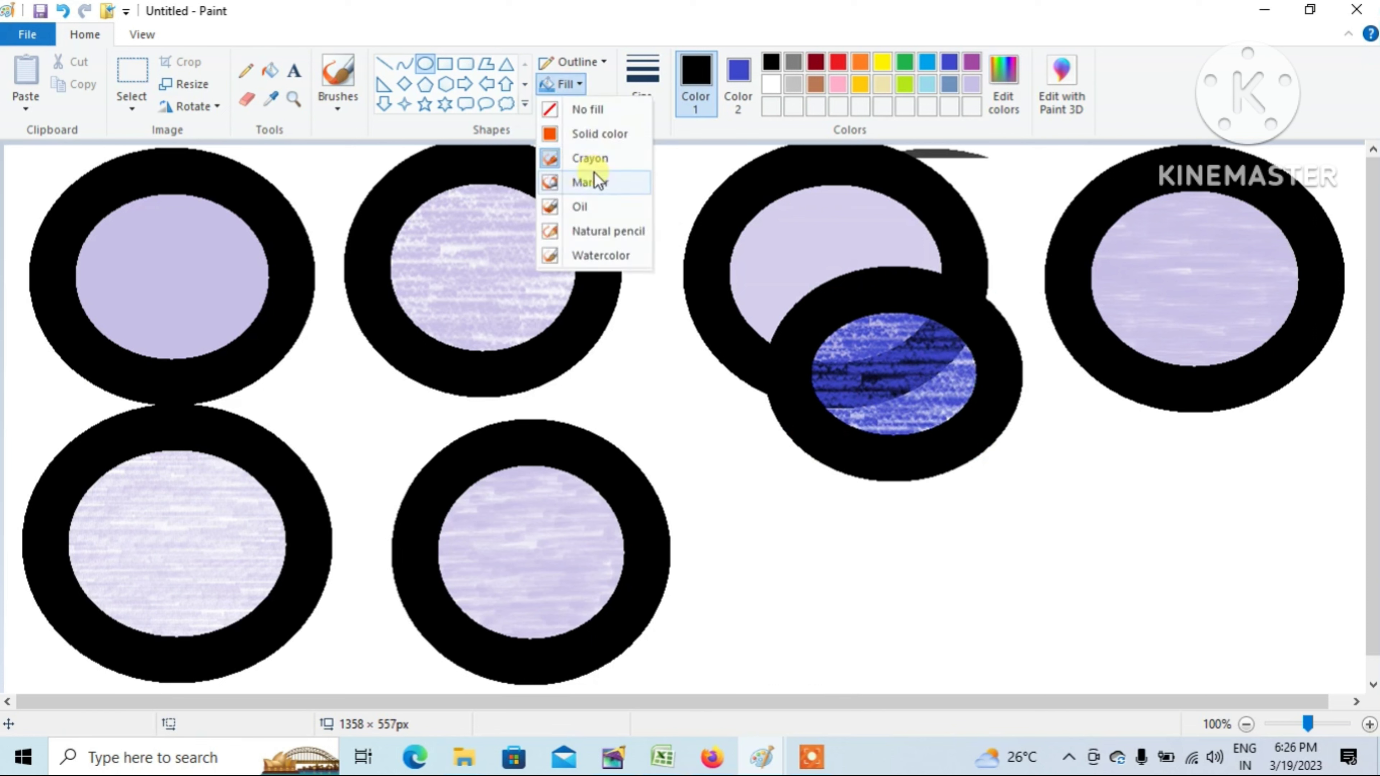
click(595, 180)
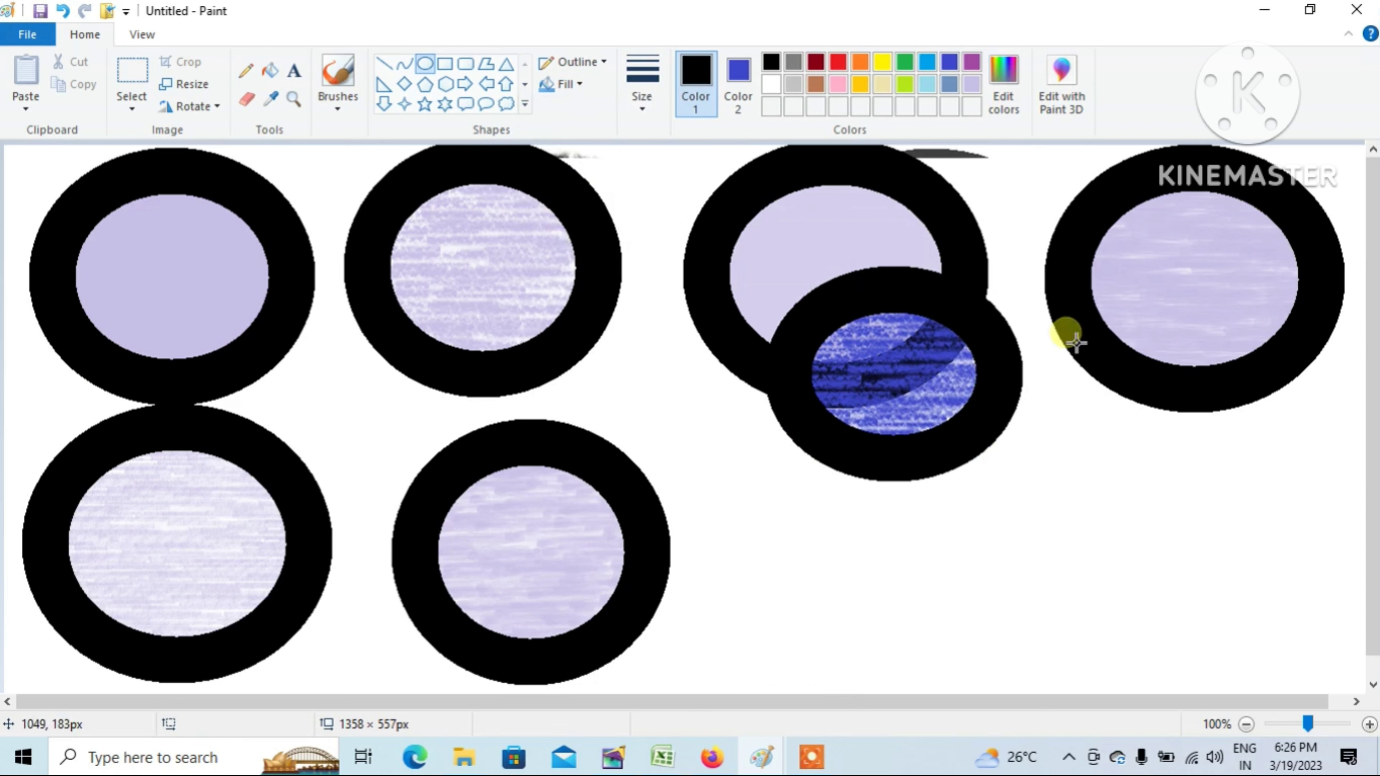
drag(1043, 296, 1269, 476)
click(1149, 579)
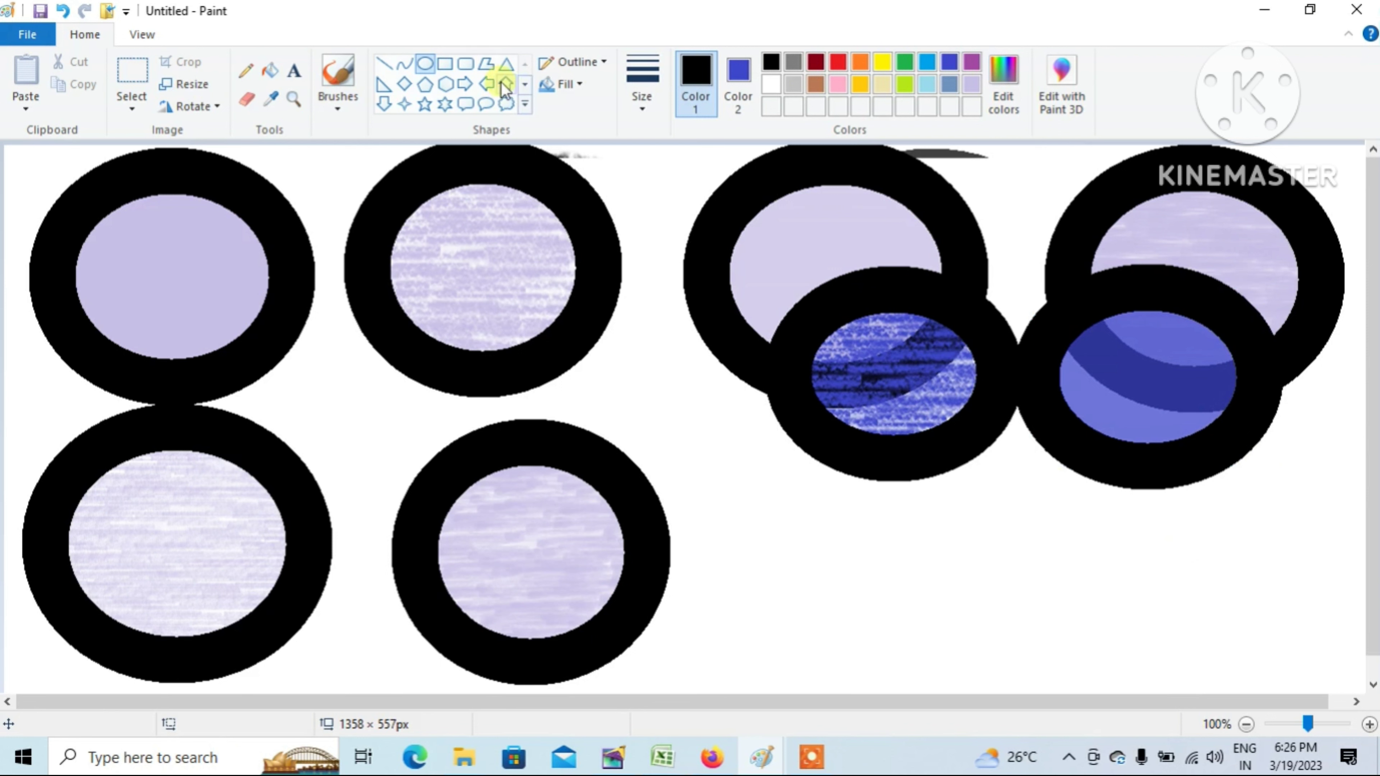
- Draw an indigo ellipse with Oil fill over the lavender watercolor ellipse and stretch it upward to about 274 × 211 px
click(567, 85)
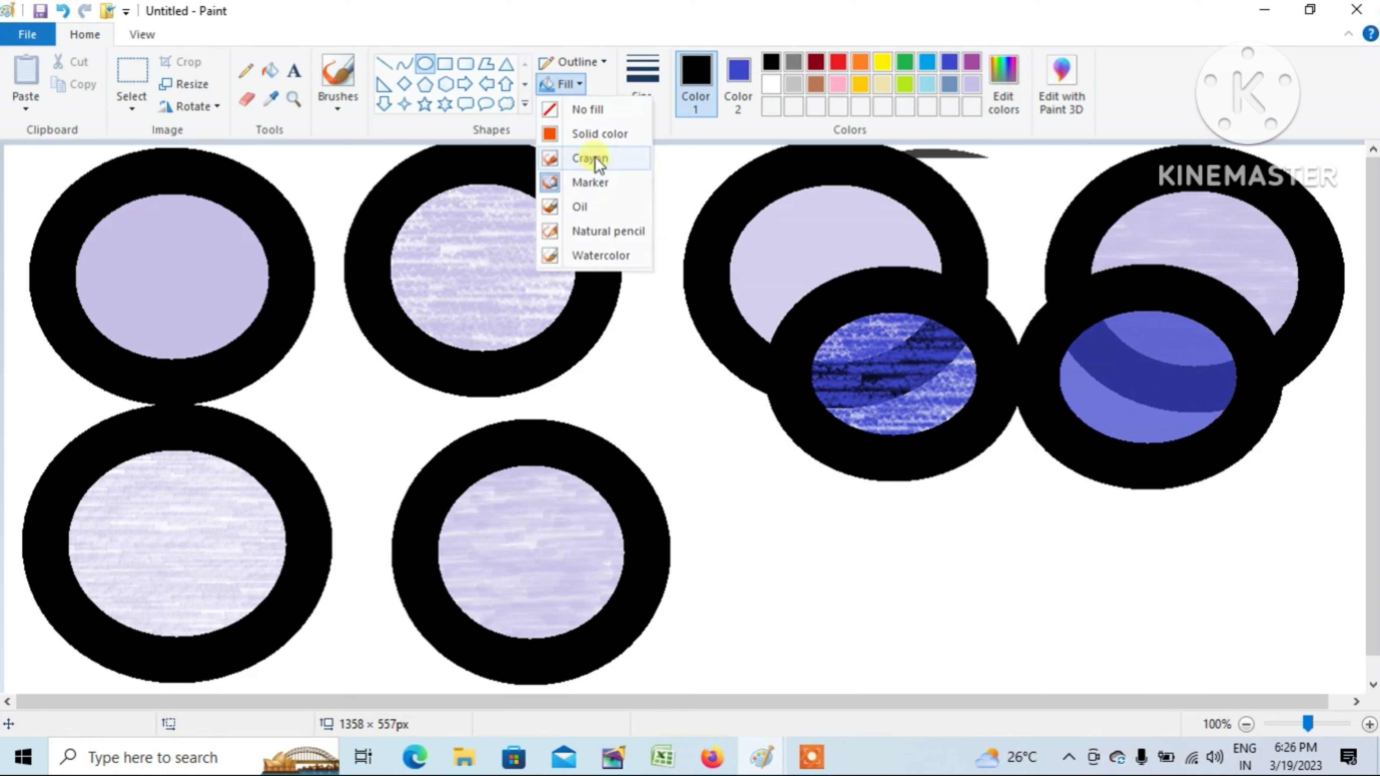
click(591, 206)
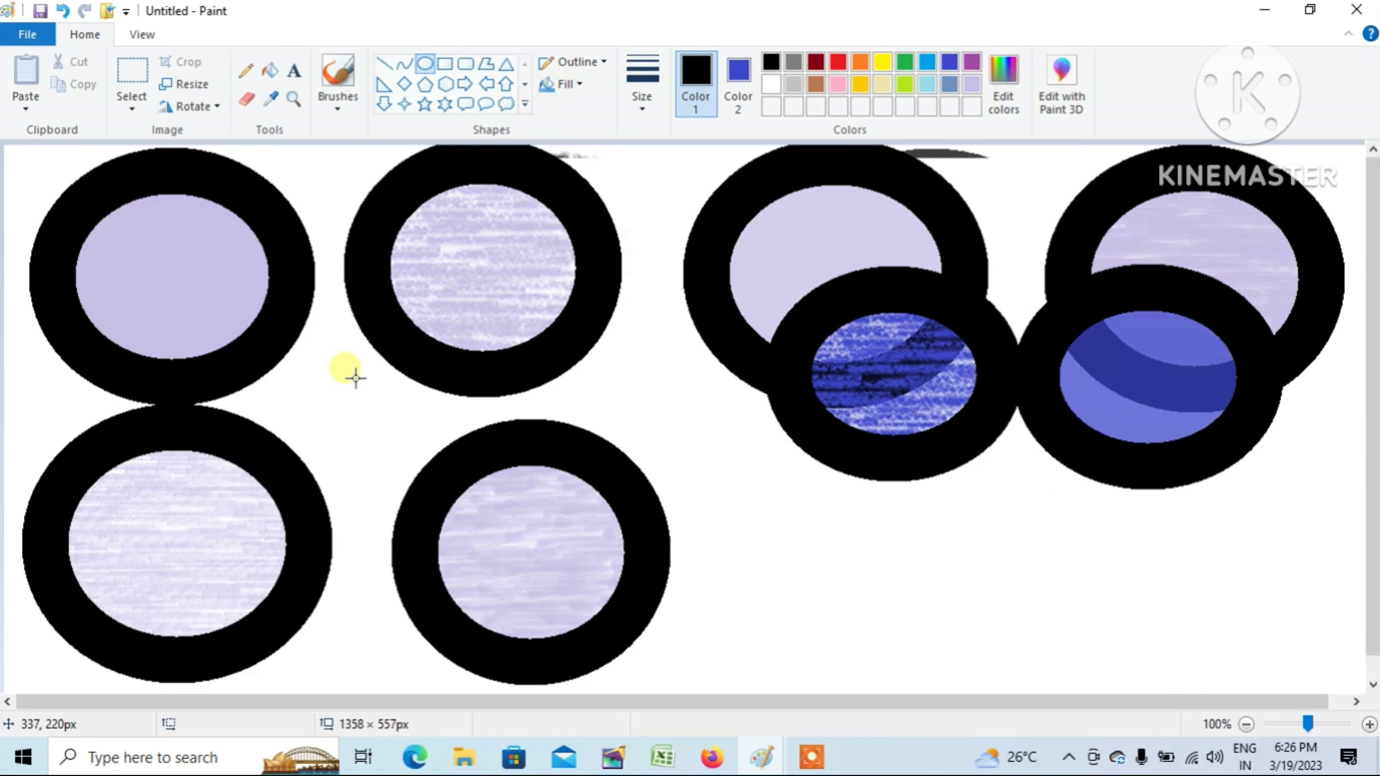
drag(796, 551, 499, 721)
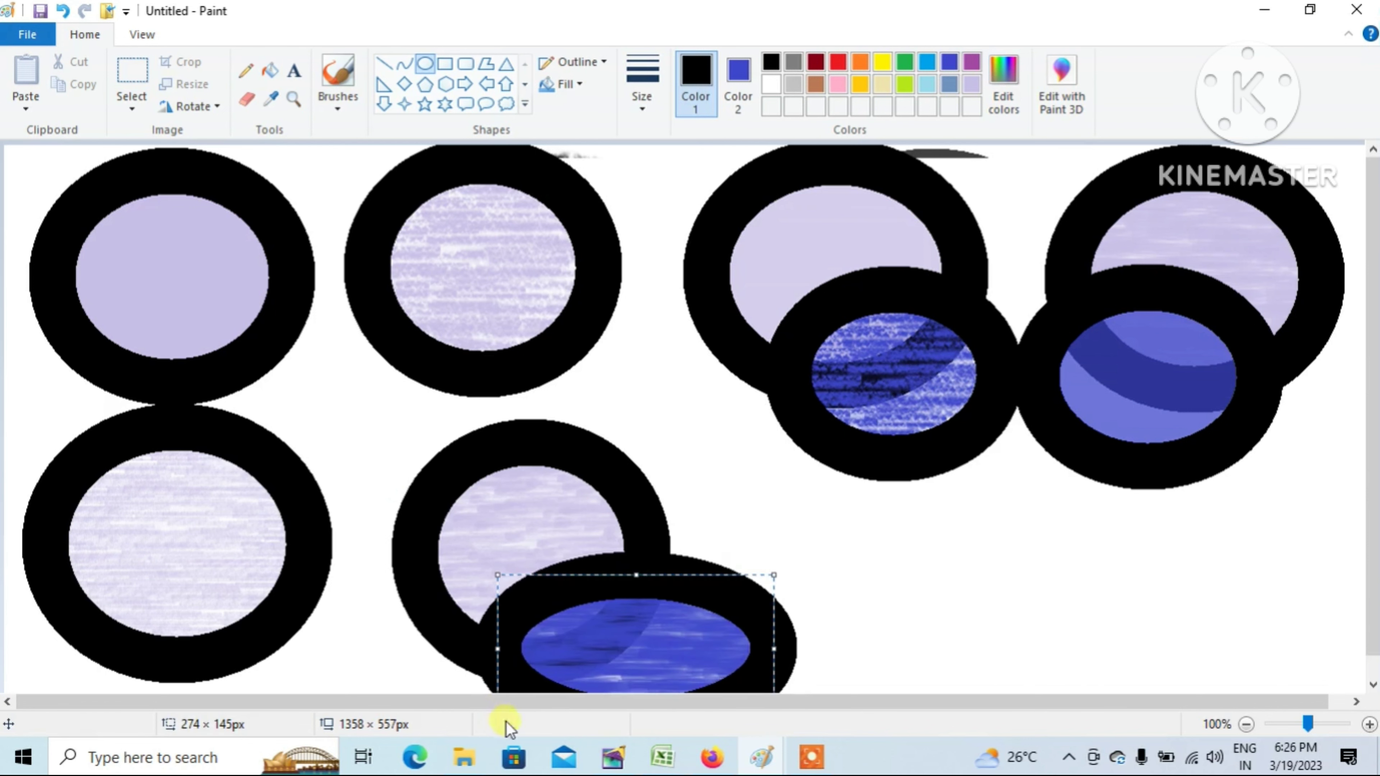
drag(649, 587, 637, 508)
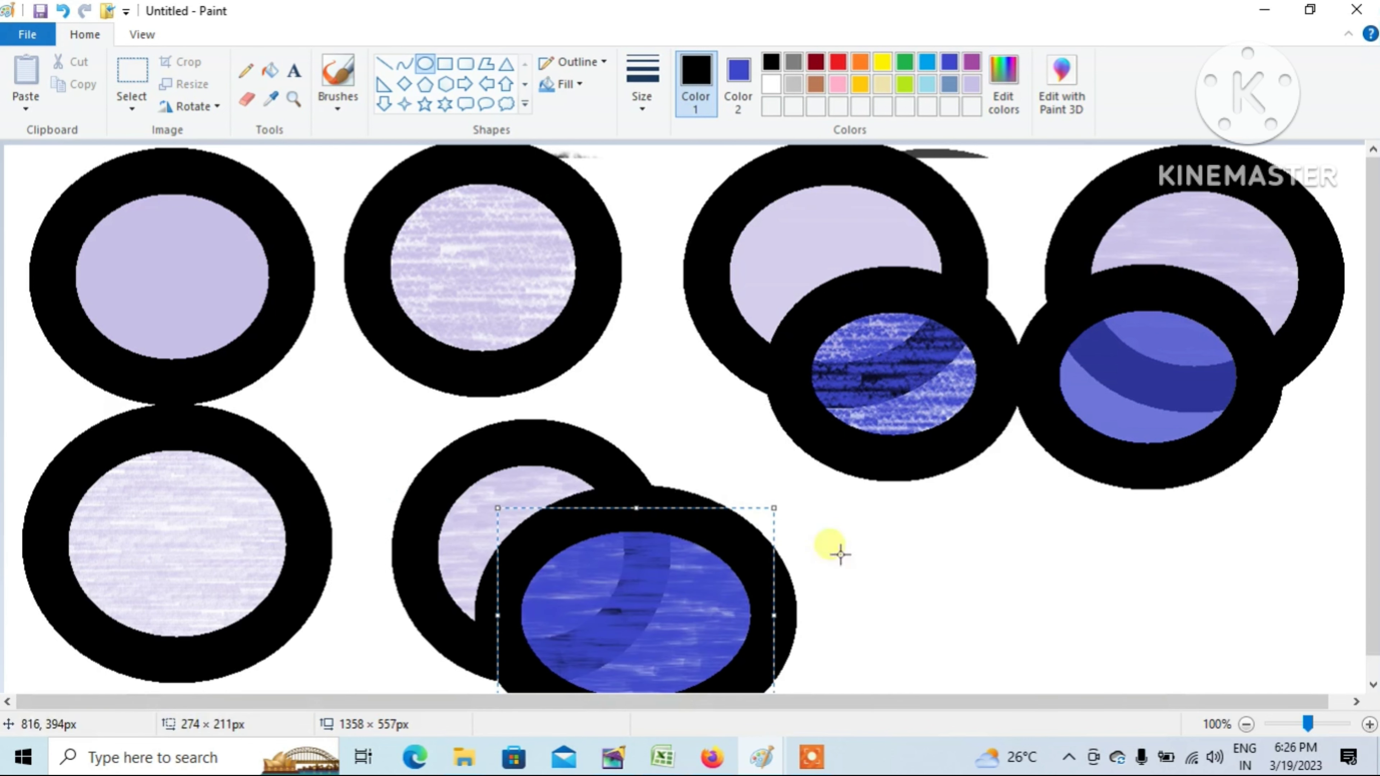
click(899, 575)
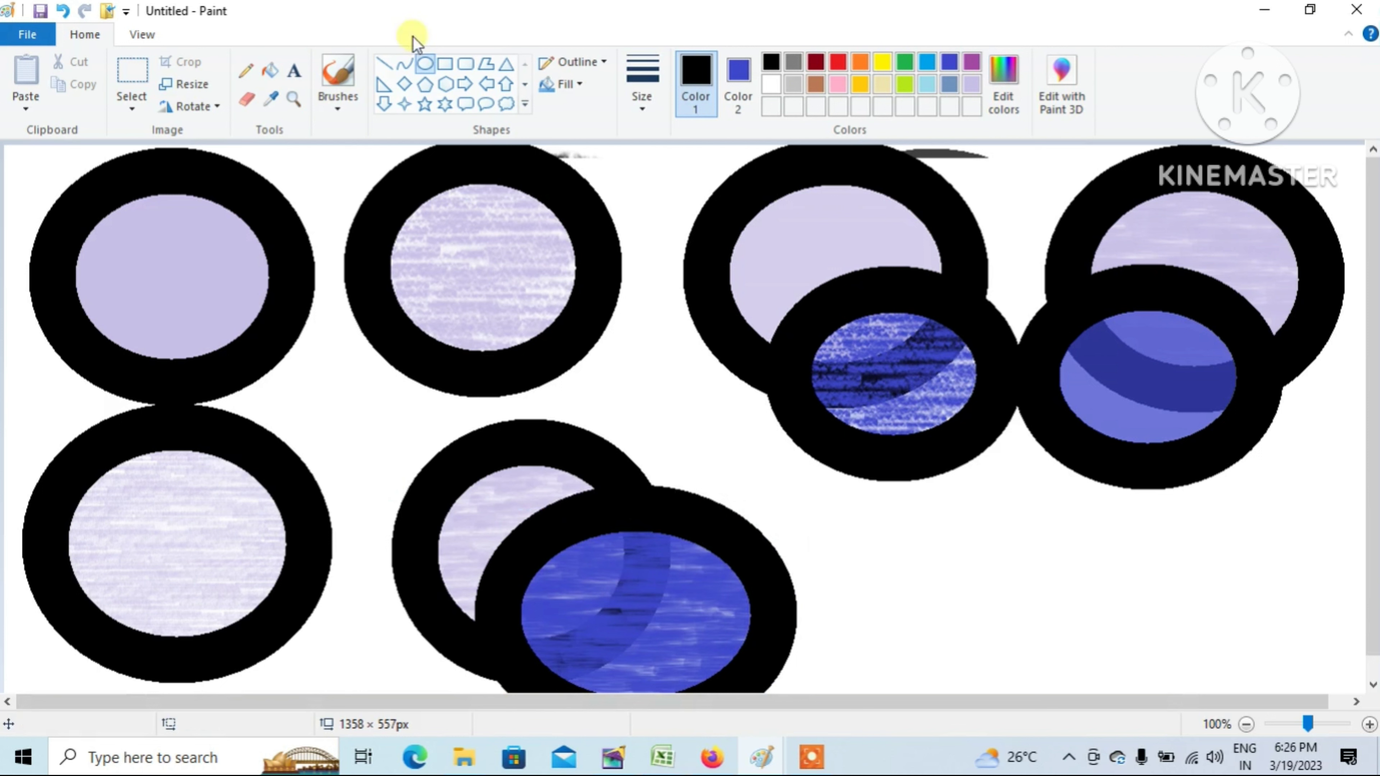
- Draw an indigo ellipse with Natural pencil fill, about 169 × 175 px, overlapping the lavender crayon-filled ellipse
click(568, 87)
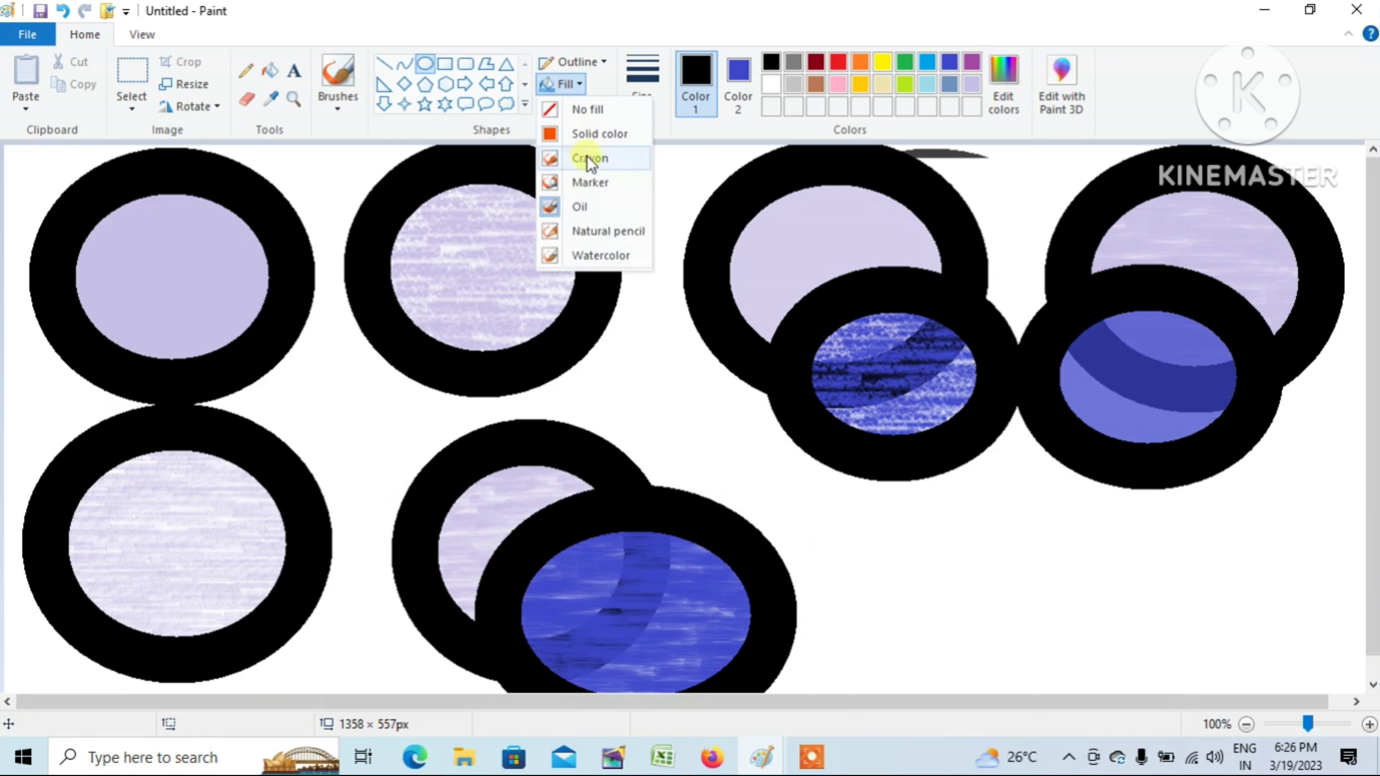
click(609, 231)
mouse_move(667, 390)
mouse_down()
mouse_move(515, 205)
mouse_move(492, 210)
mouse_up()
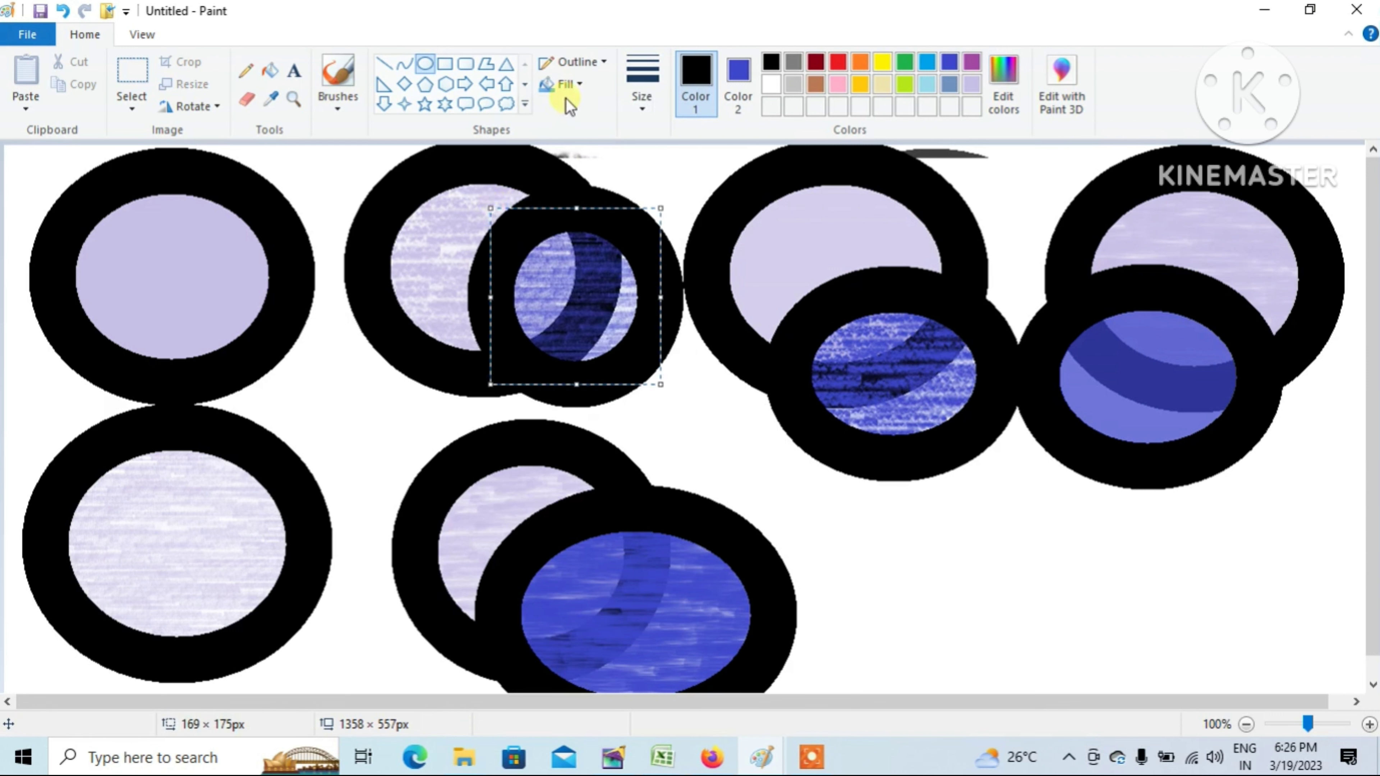
click(573, 87)
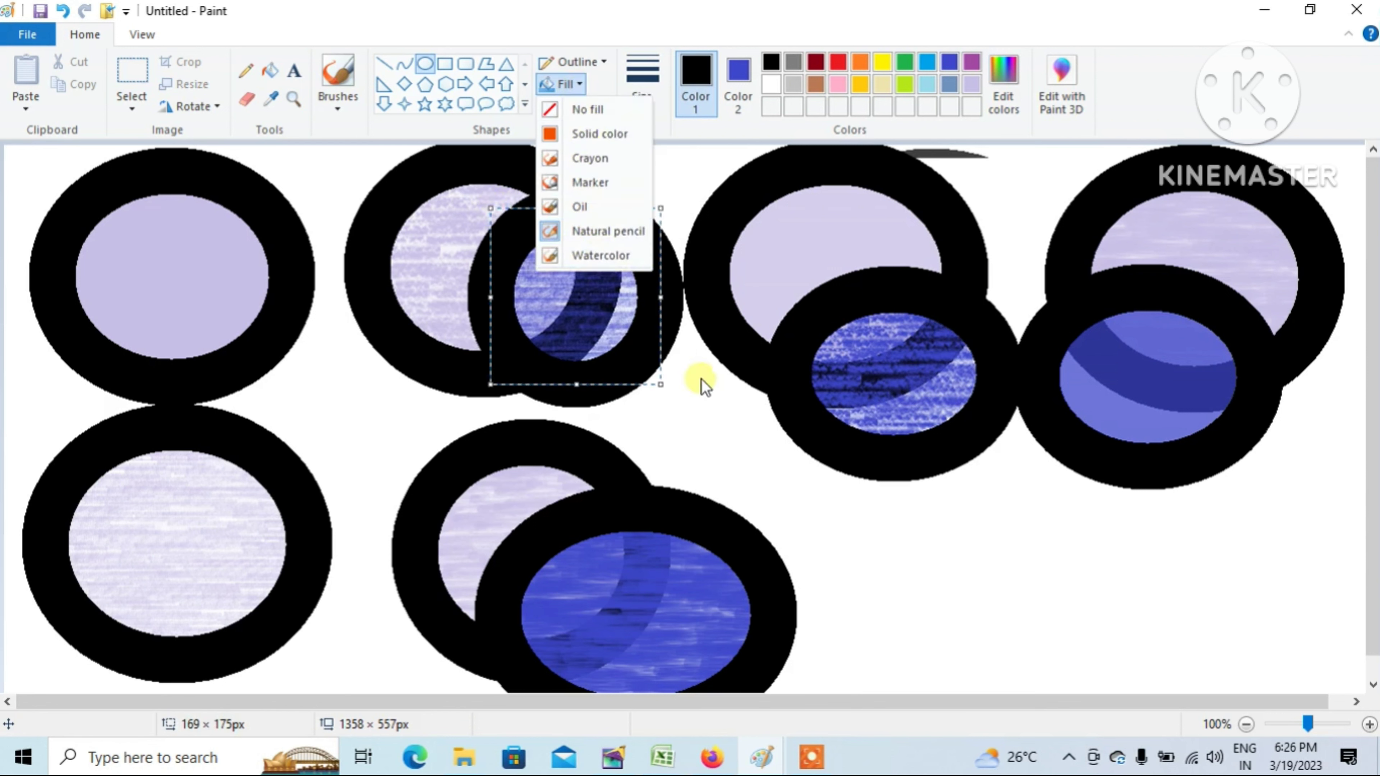
click(659, 272)
click(711, 401)
- Draw an indigo ellipse with Watercolor fill, about 188 × 175 px, between the two lavender ellipses of the lower row
click(565, 84)
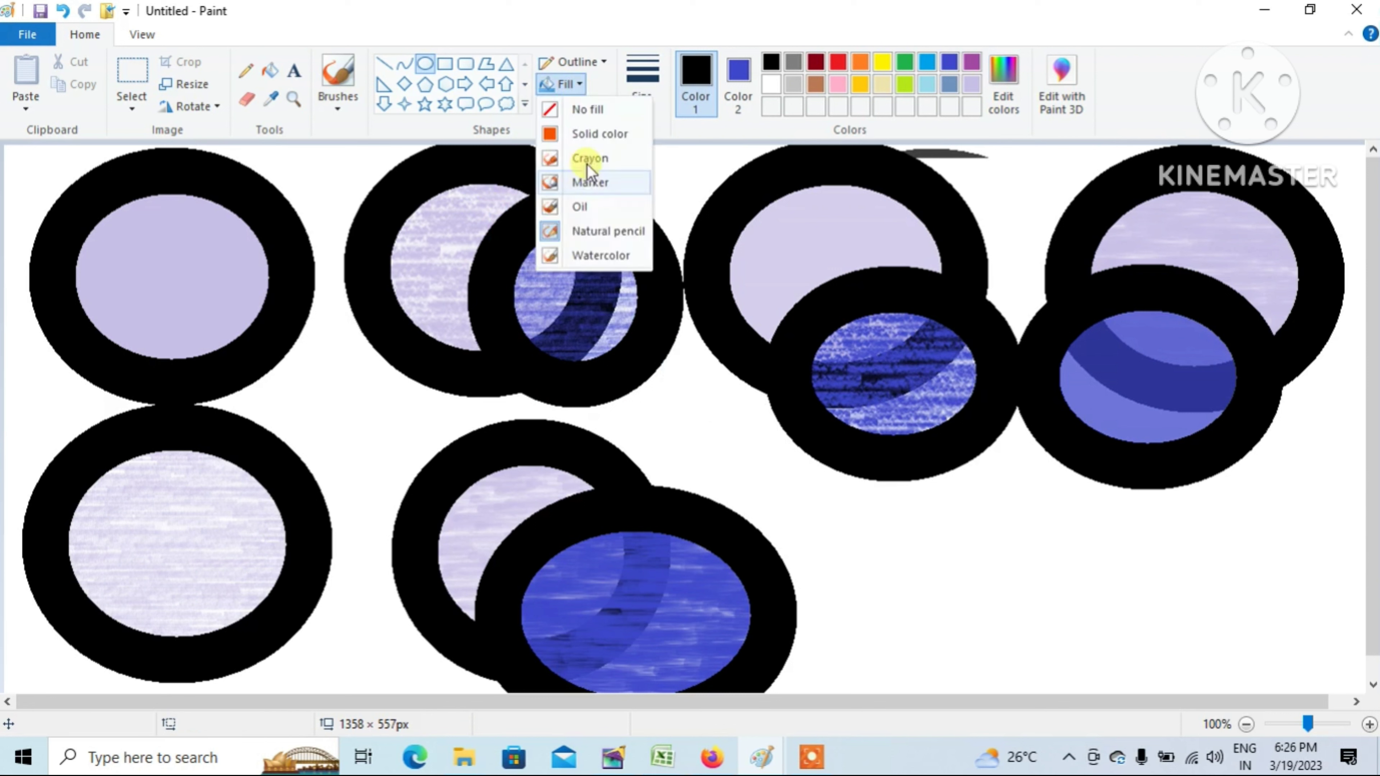
click(607, 256)
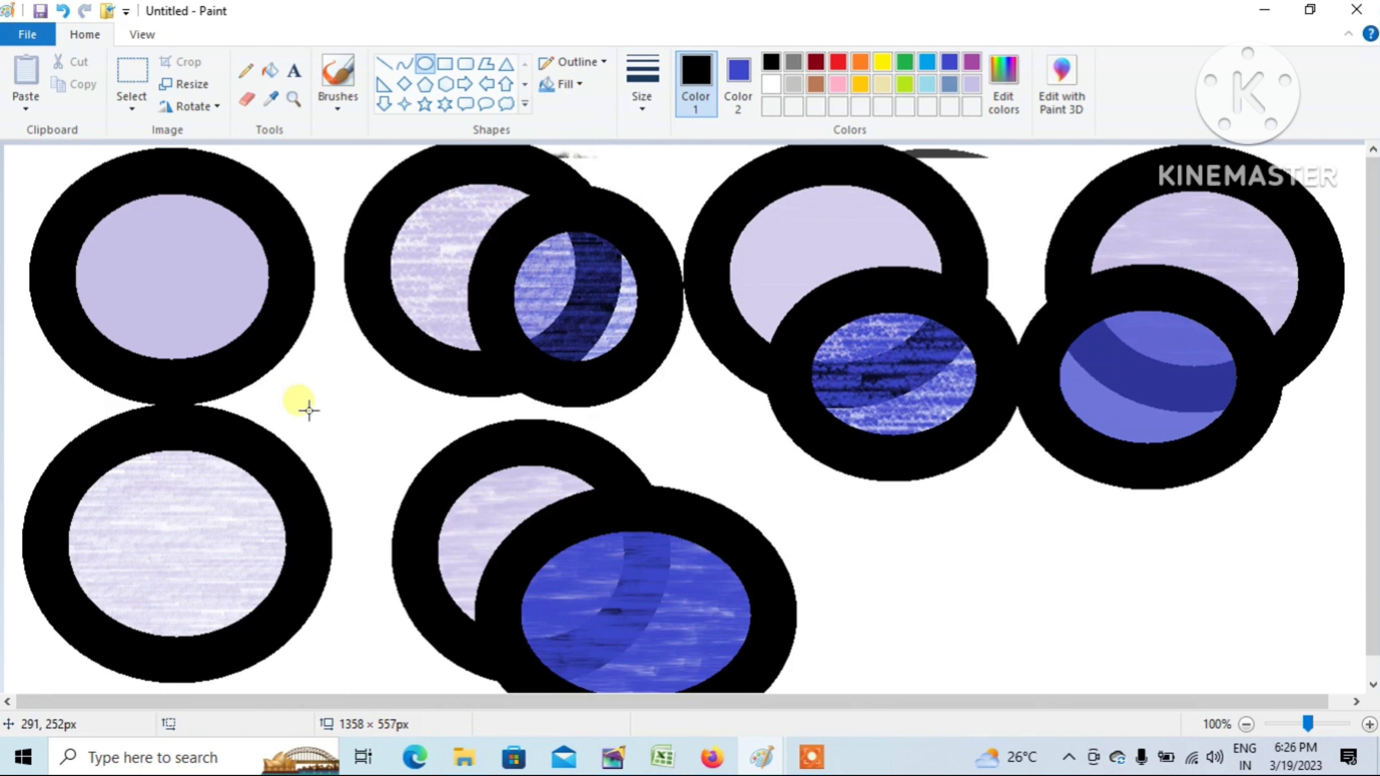
drag(299, 400, 497, 579)
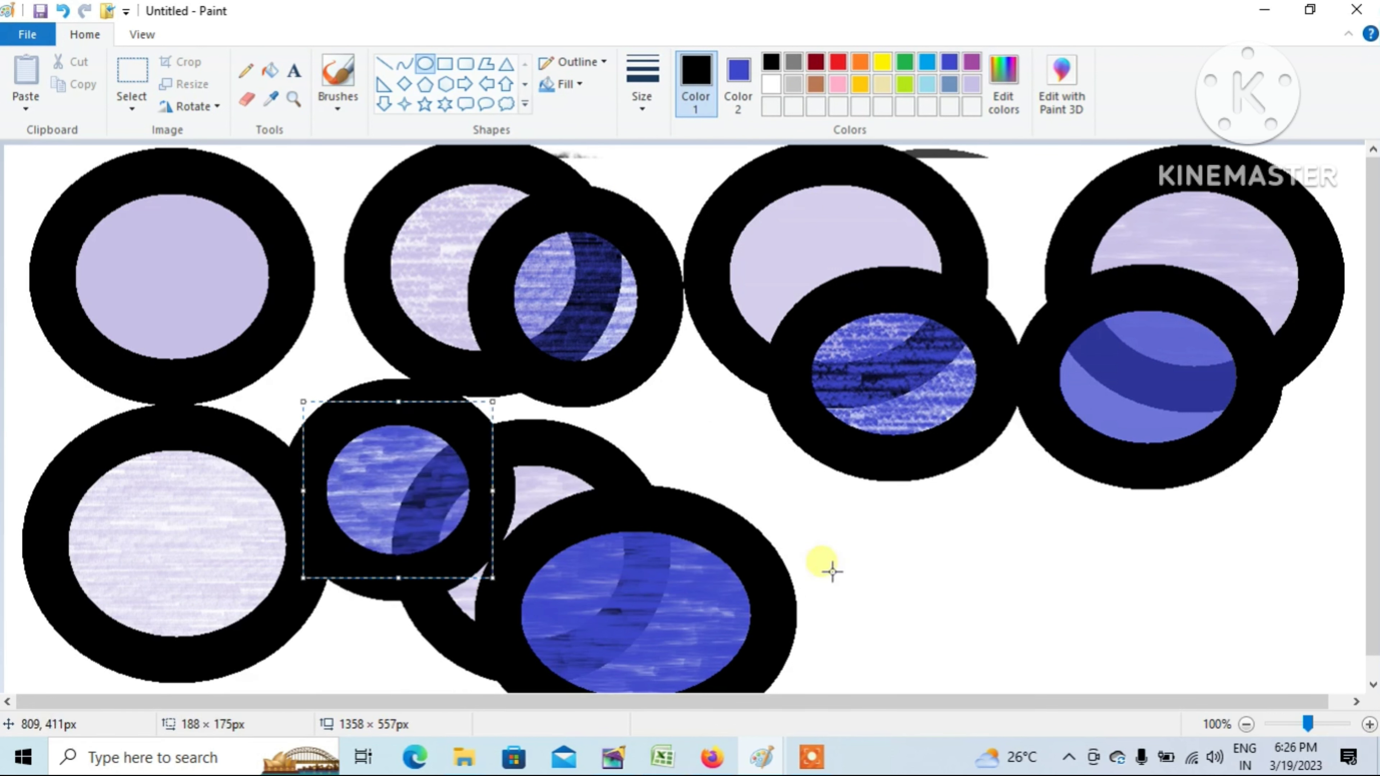
click(836, 565)
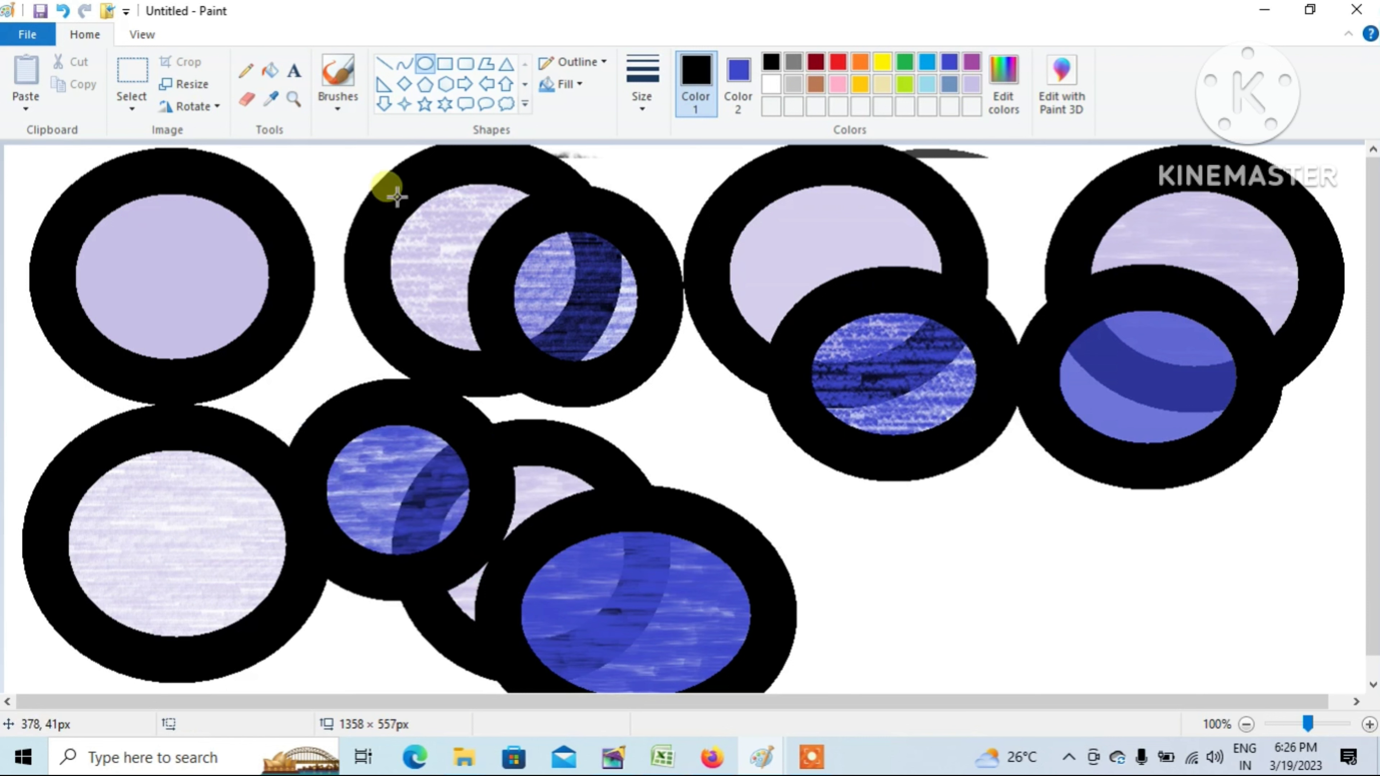
- Select the entire canvas and delete all the drawn ellipses
key(ctrl+a)
key(Delete)
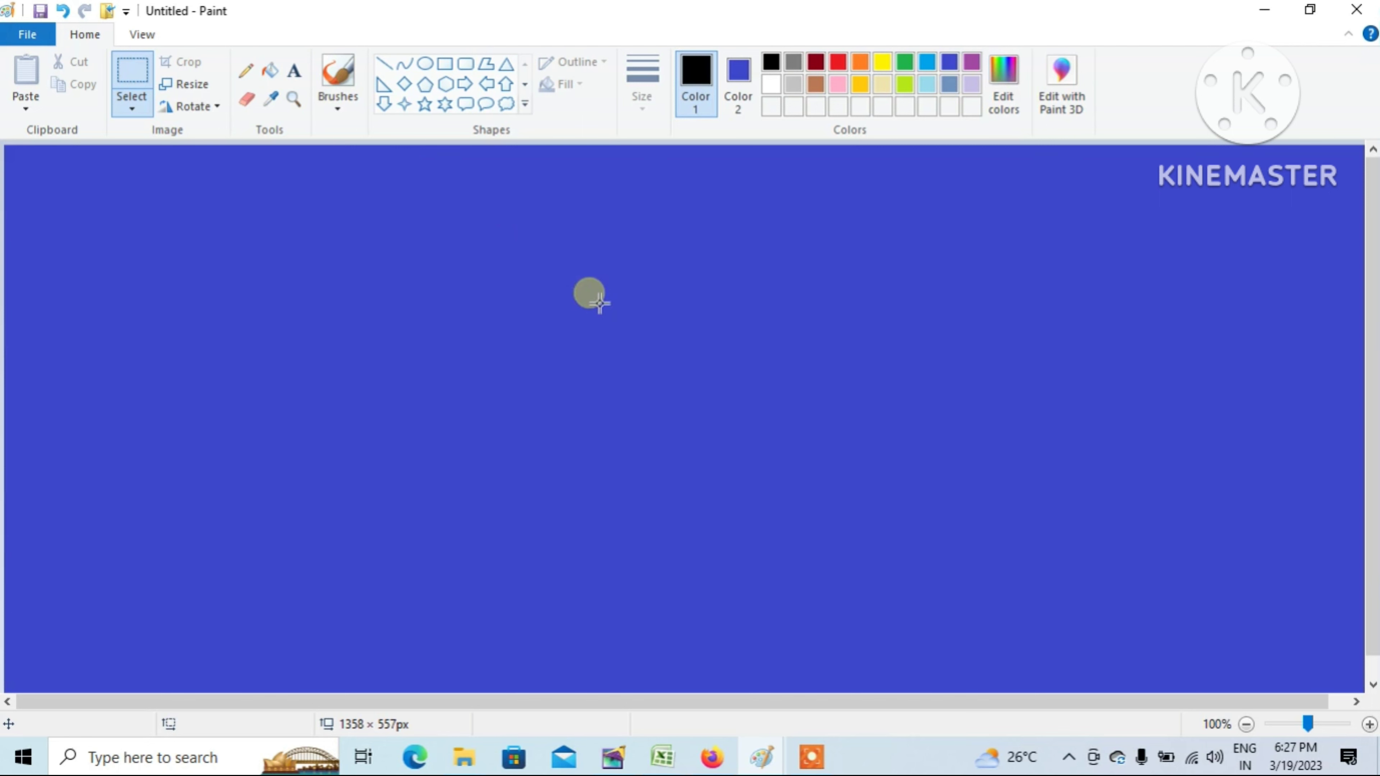
- Set the background color to white and clear the entire indigo canvas
click(737, 72)
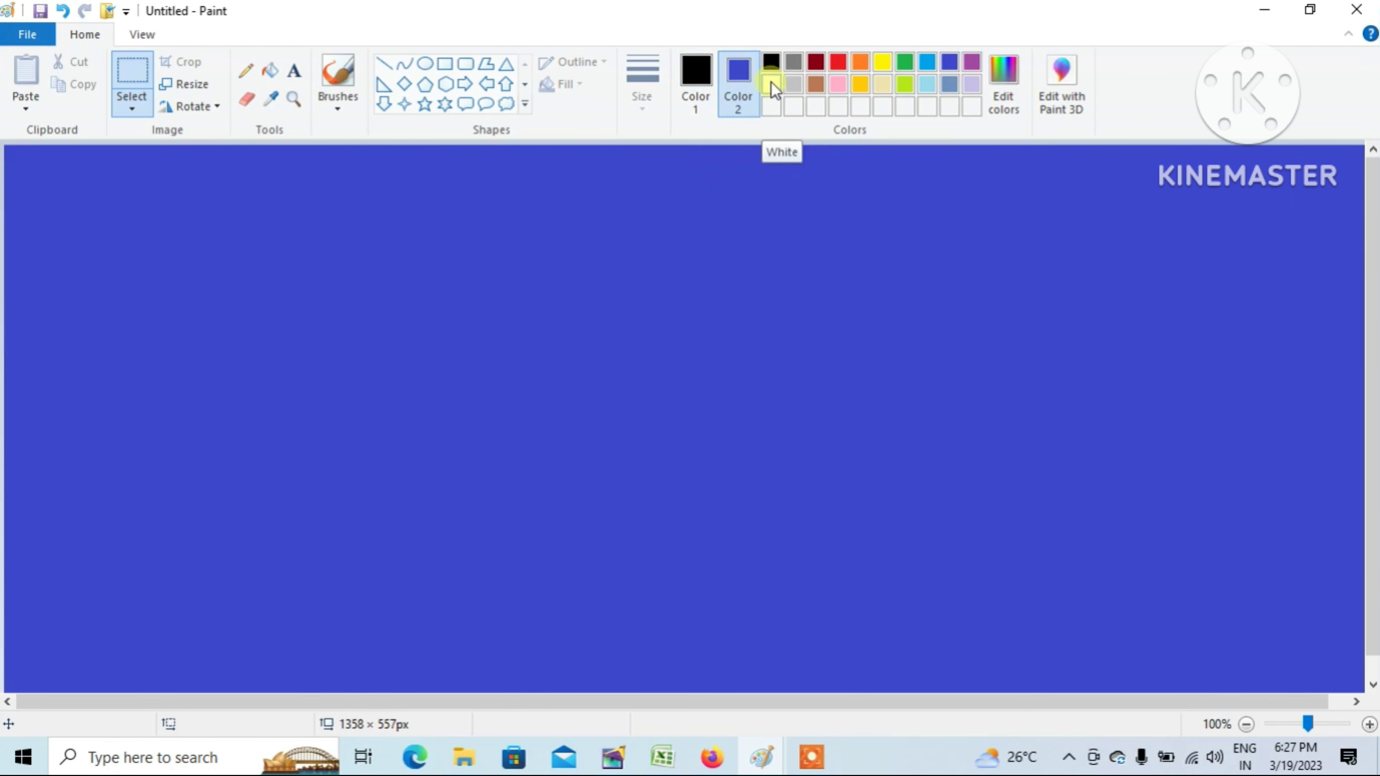
click(771, 84)
click(709, 71)
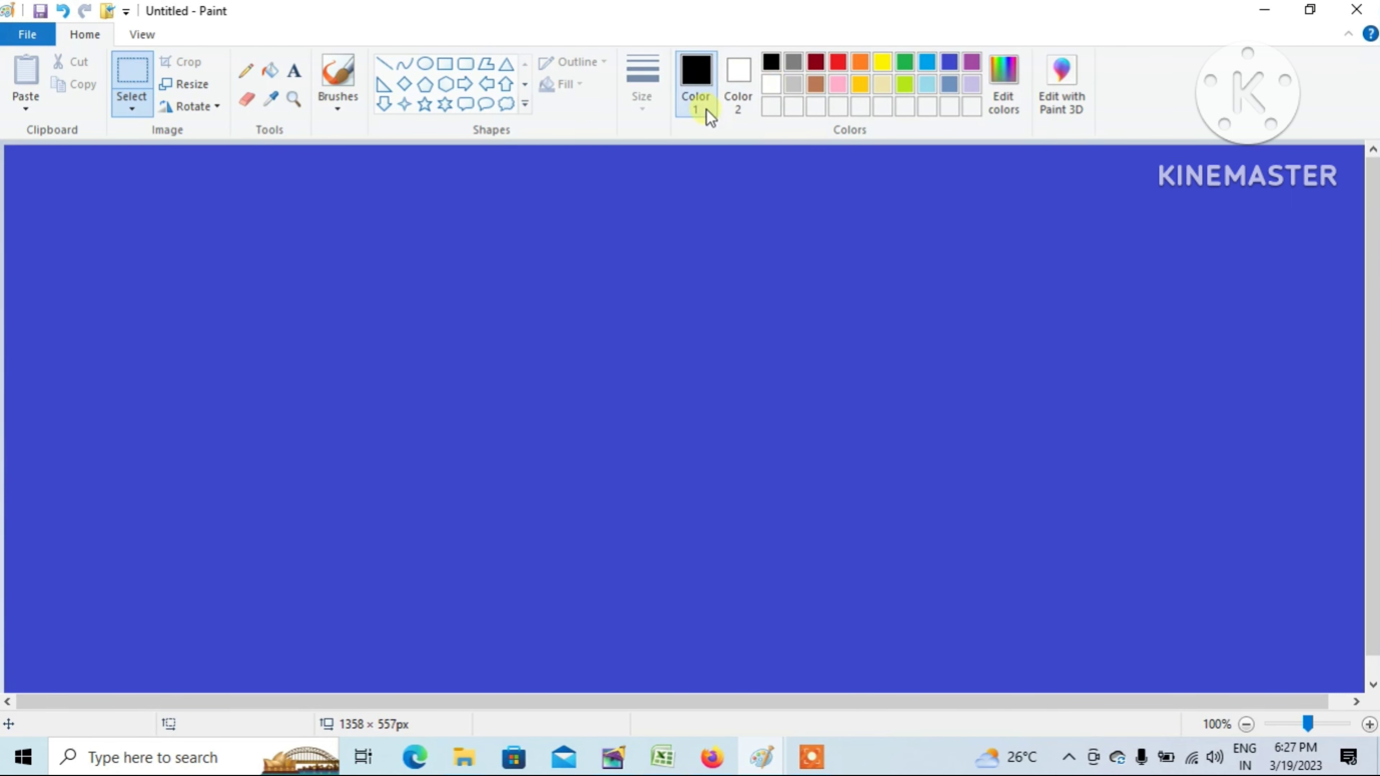
key(ctrl+a)
key(Delete)
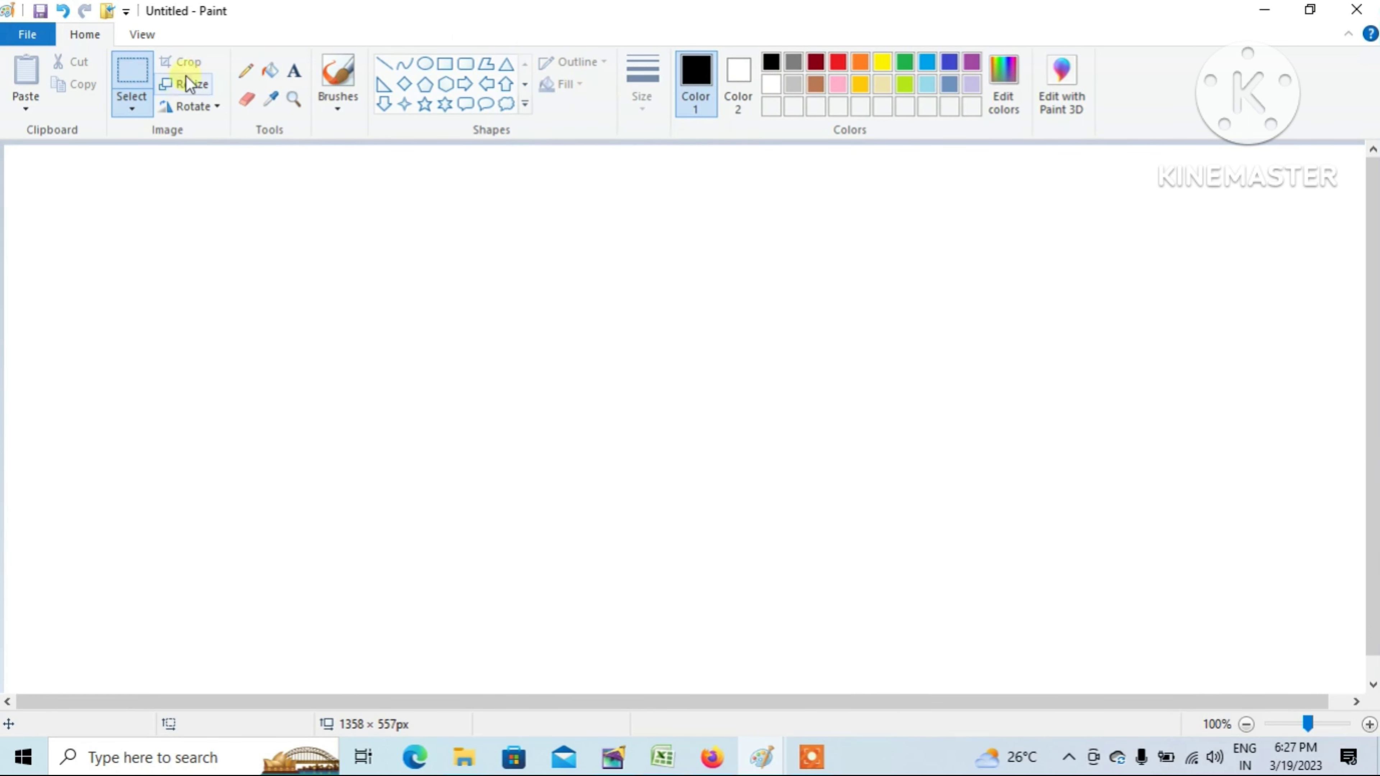
- Draw a black-outlined ellipse about 334 × 300 px on the canvas's left half and reduce its outline thickness
click(129, 97)
click(426, 63)
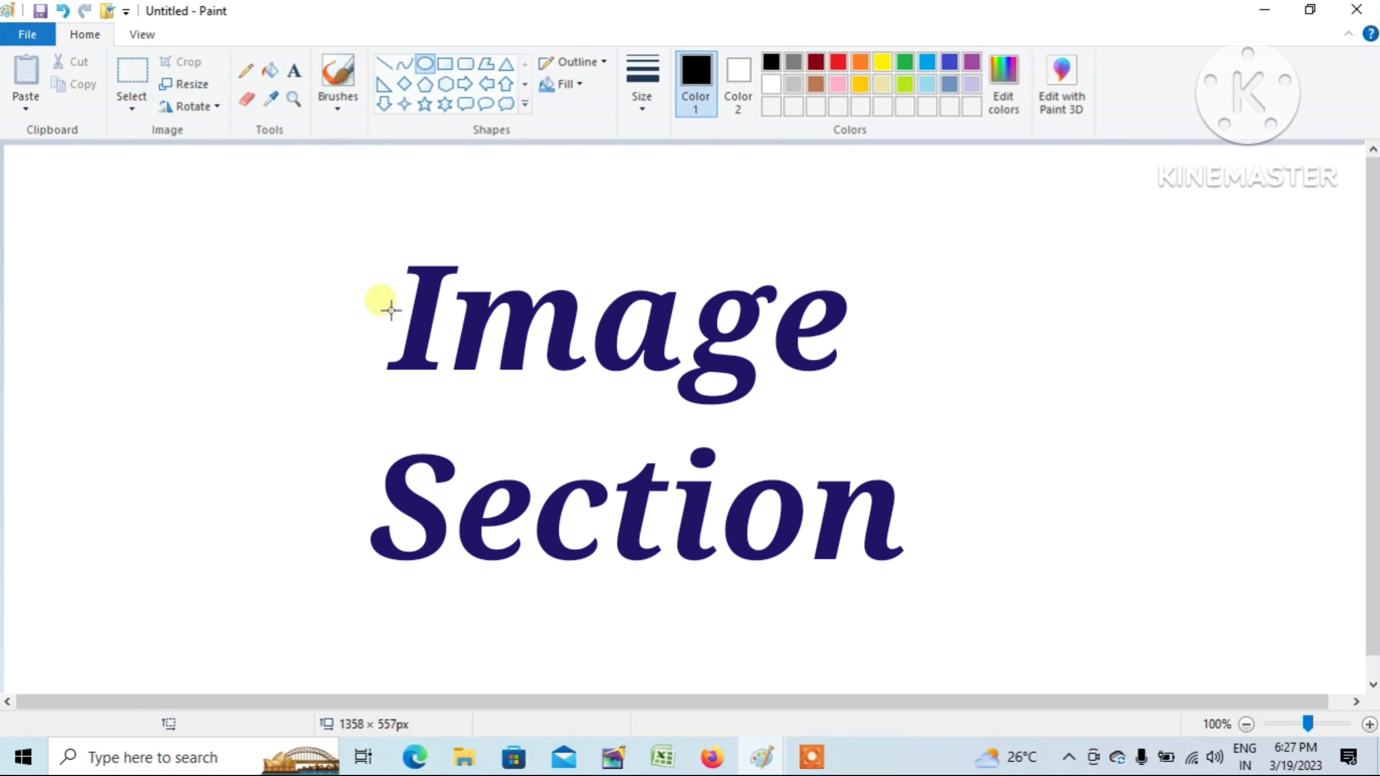
drag(309, 253, 650, 564)
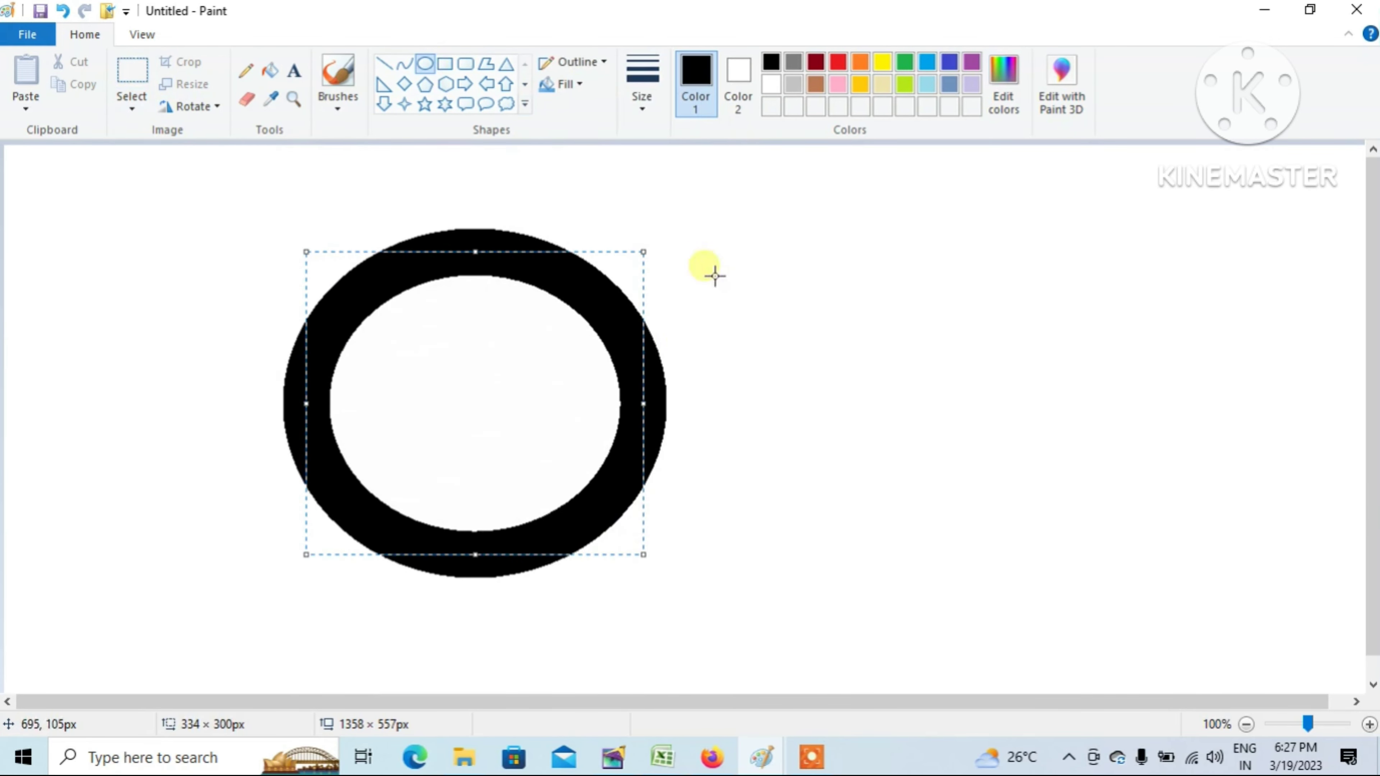
click(655, 87)
click(687, 183)
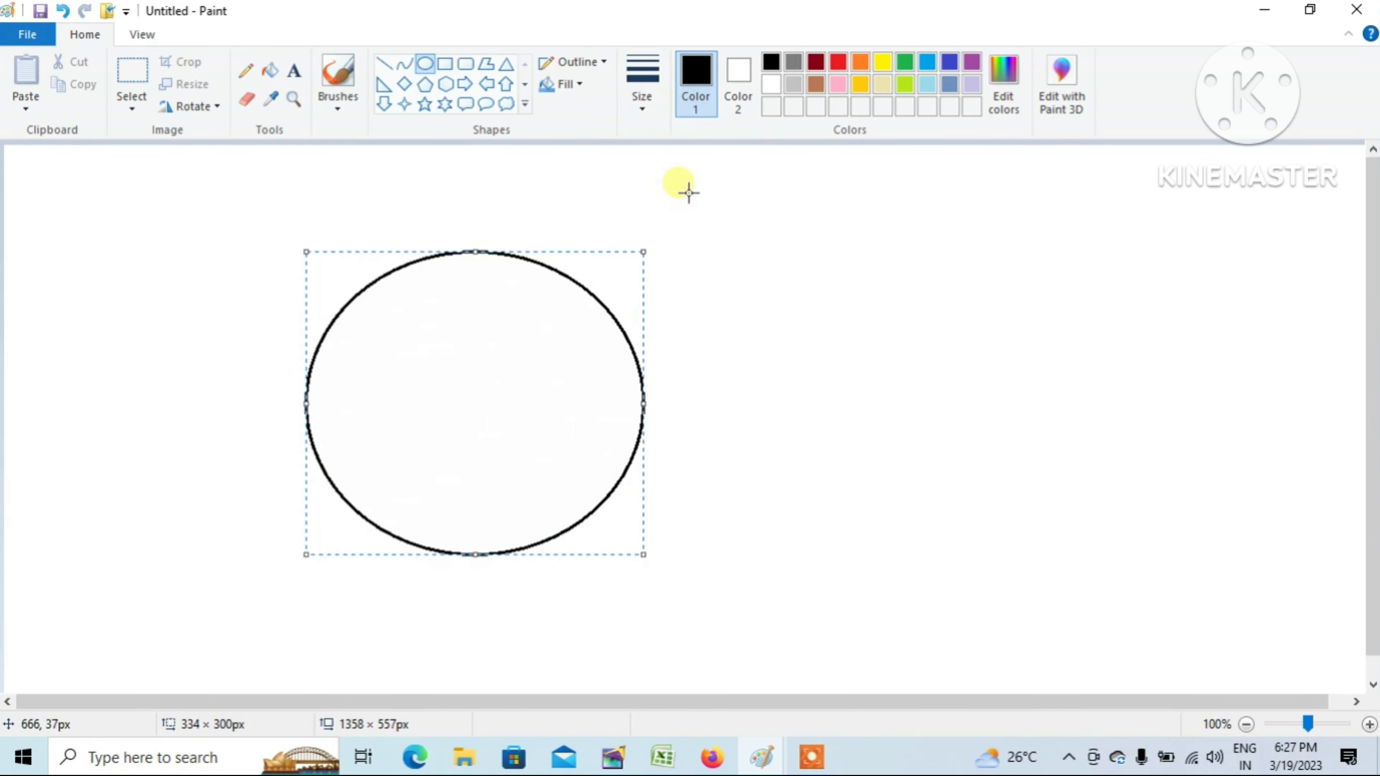
- Flood-fill the inside of the black-outlined ellipse with lime
click(275, 70)
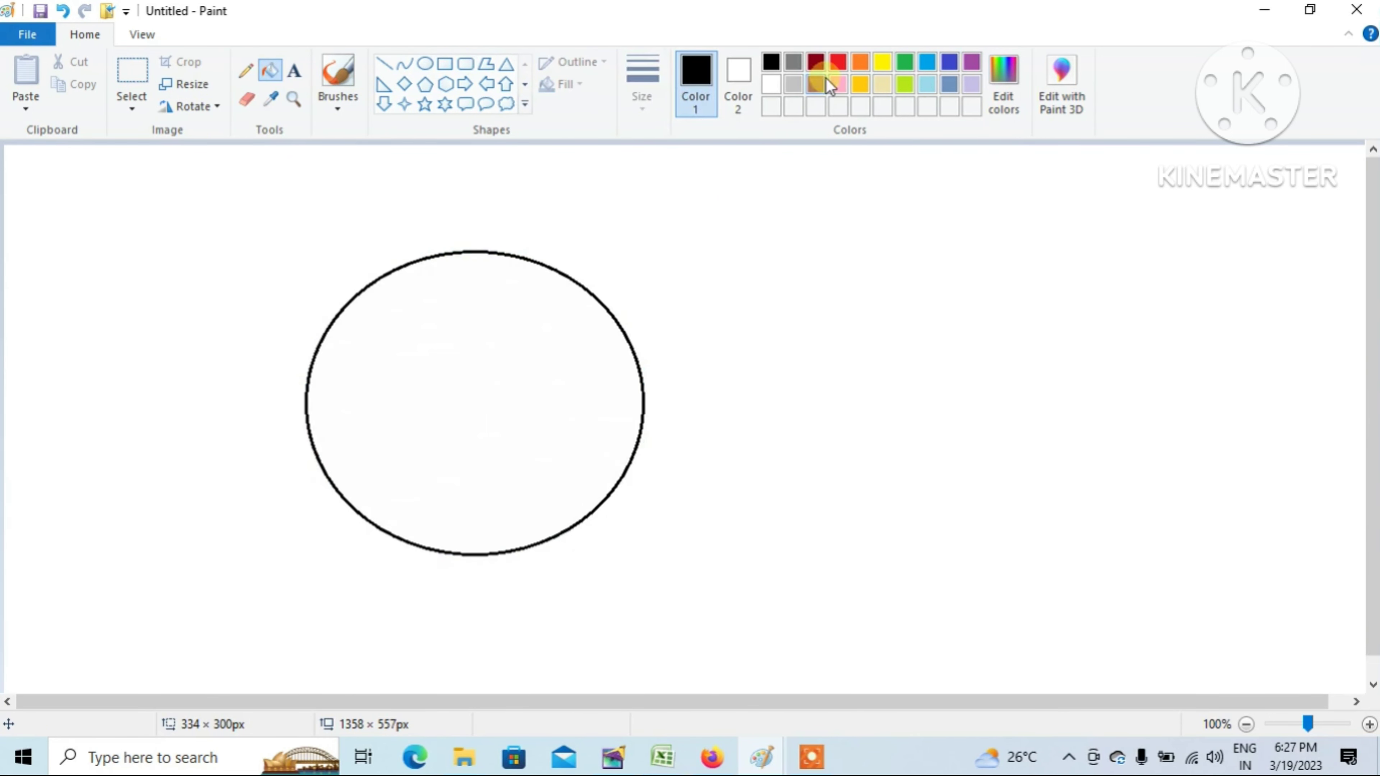
click(904, 84)
click(505, 315)
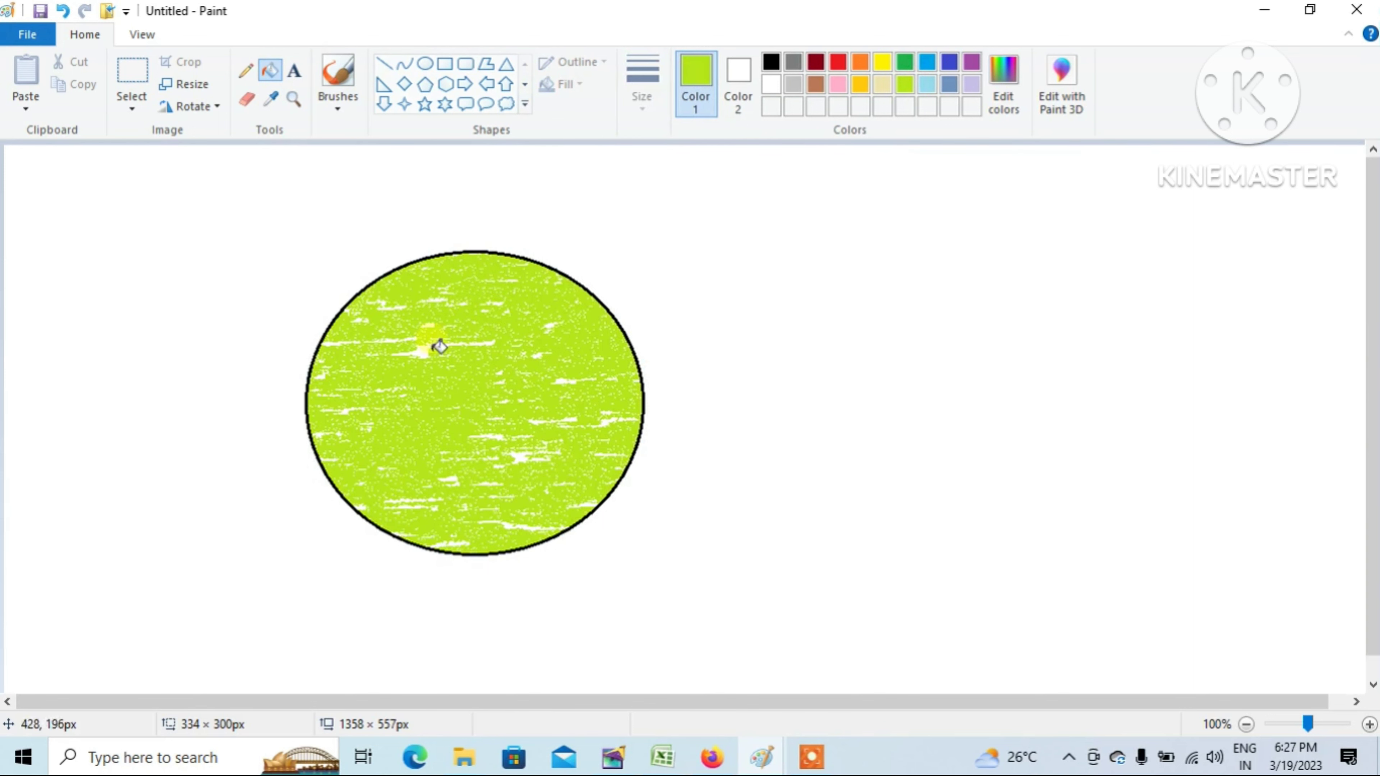
- Draw a lime-outlined ellipse about 349 × 274 px to the right of the filled one and give it Solid color fill
click(425, 64)
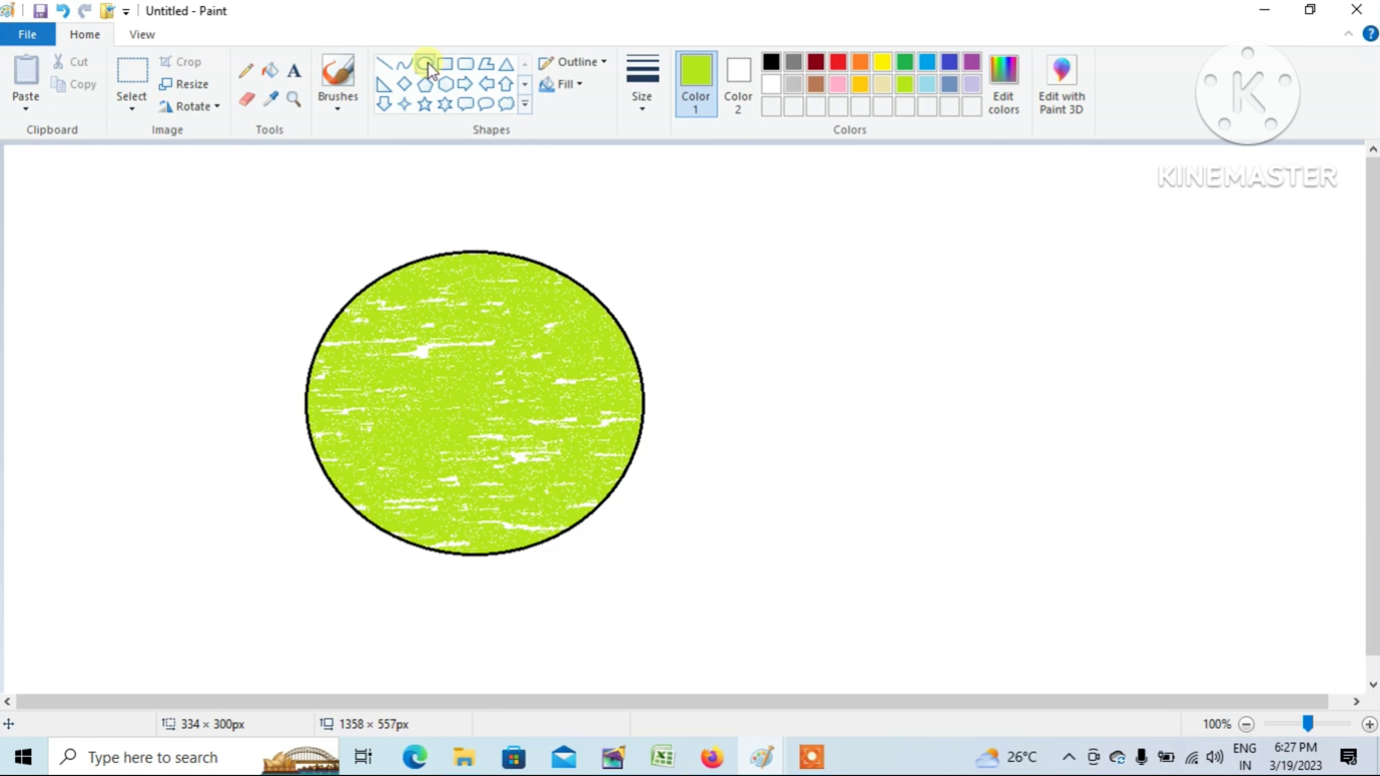
drag(755, 241, 1108, 517)
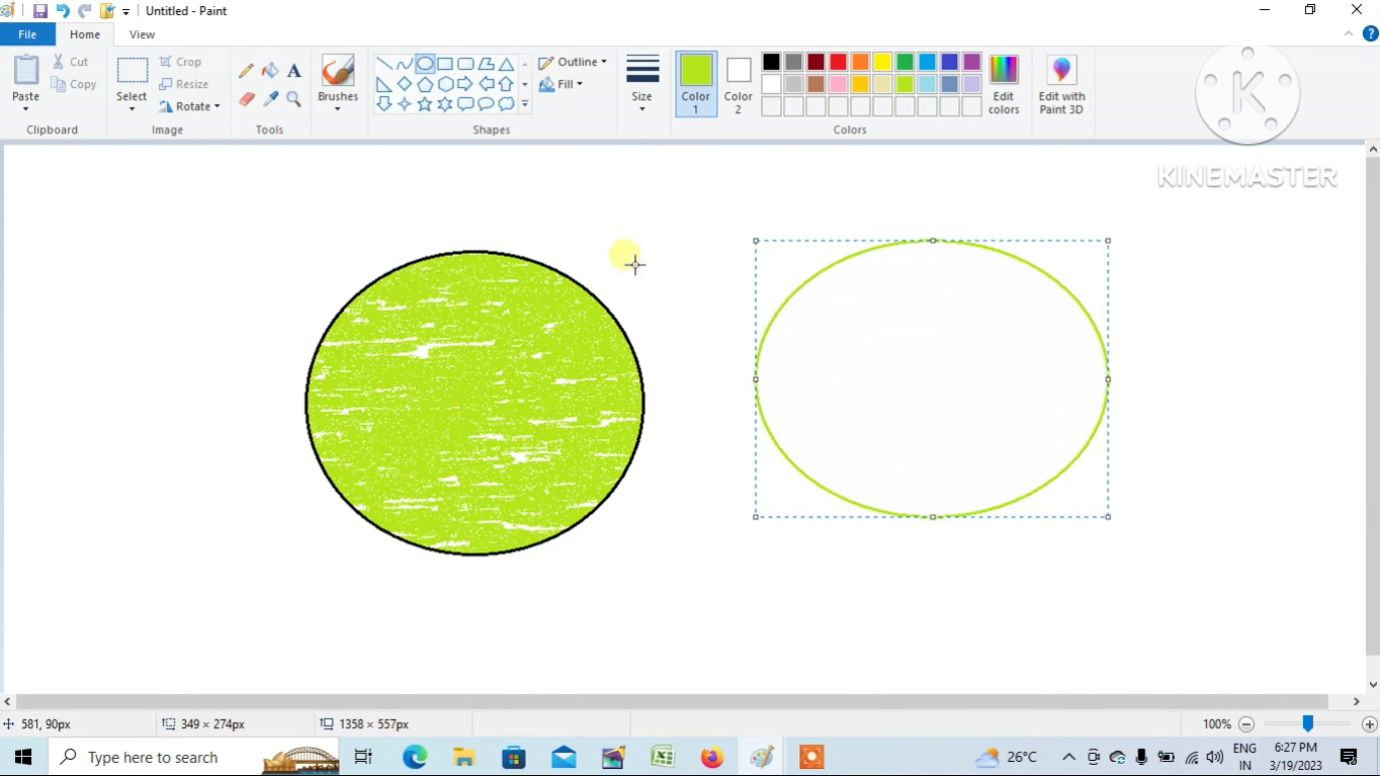
click(565, 86)
click(612, 135)
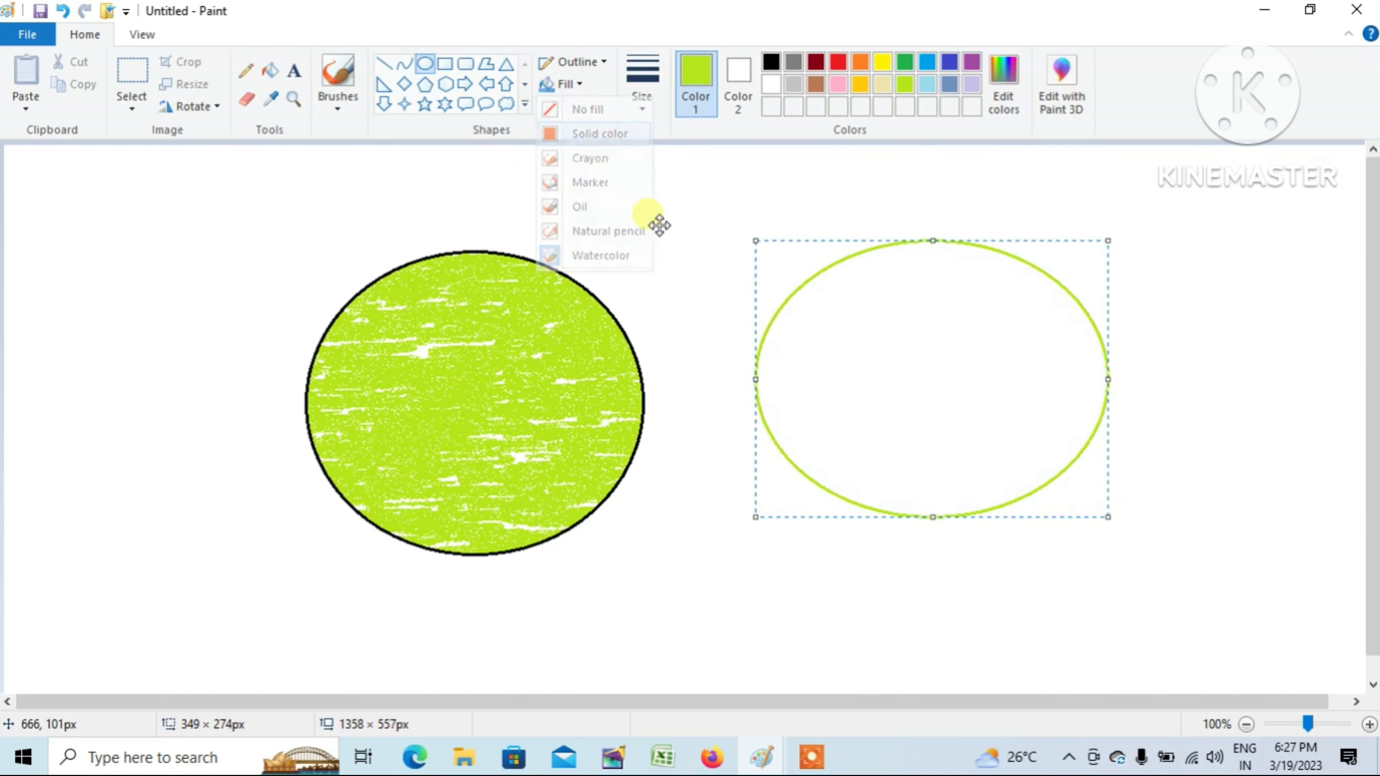
- Change the right ellipse's outline to lavender and flood-fill its inside with the same color
click(973, 84)
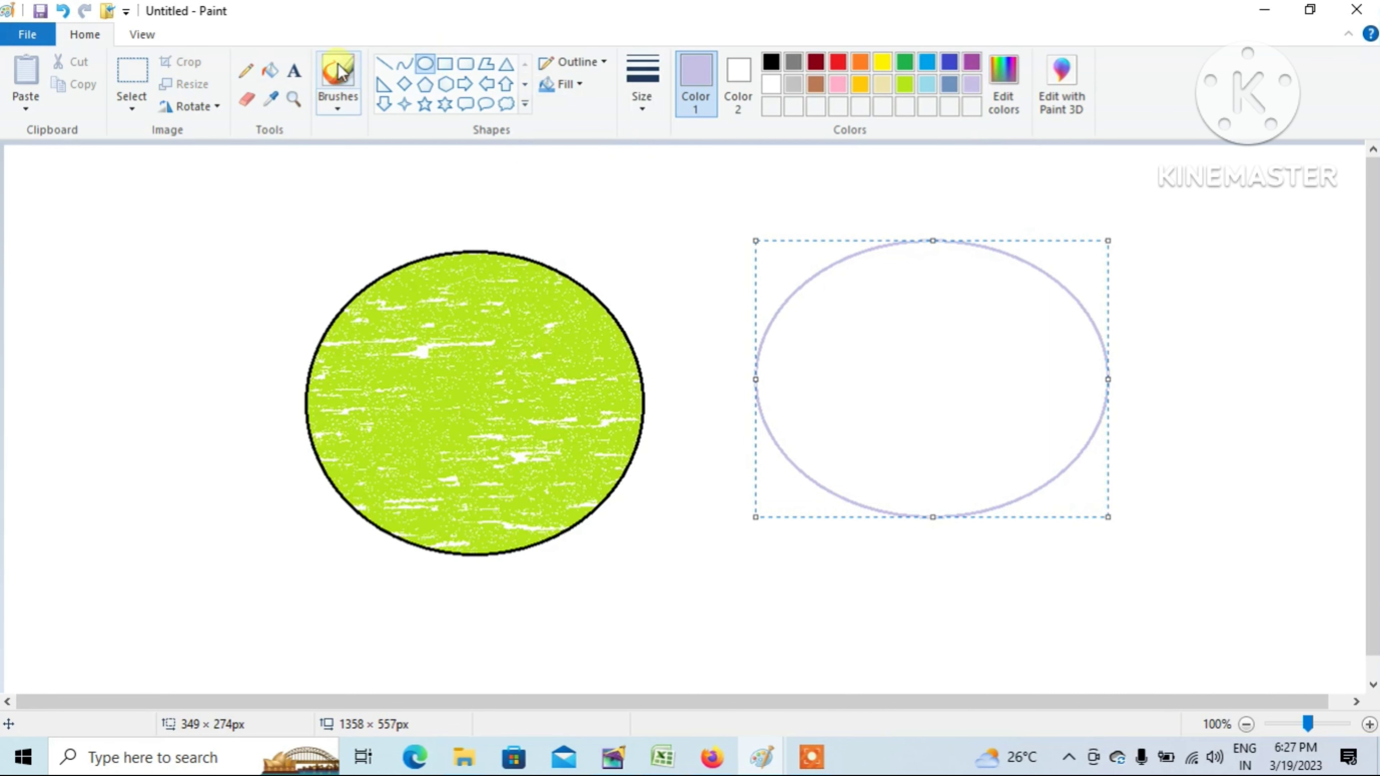
click(271, 71)
click(914, 405)
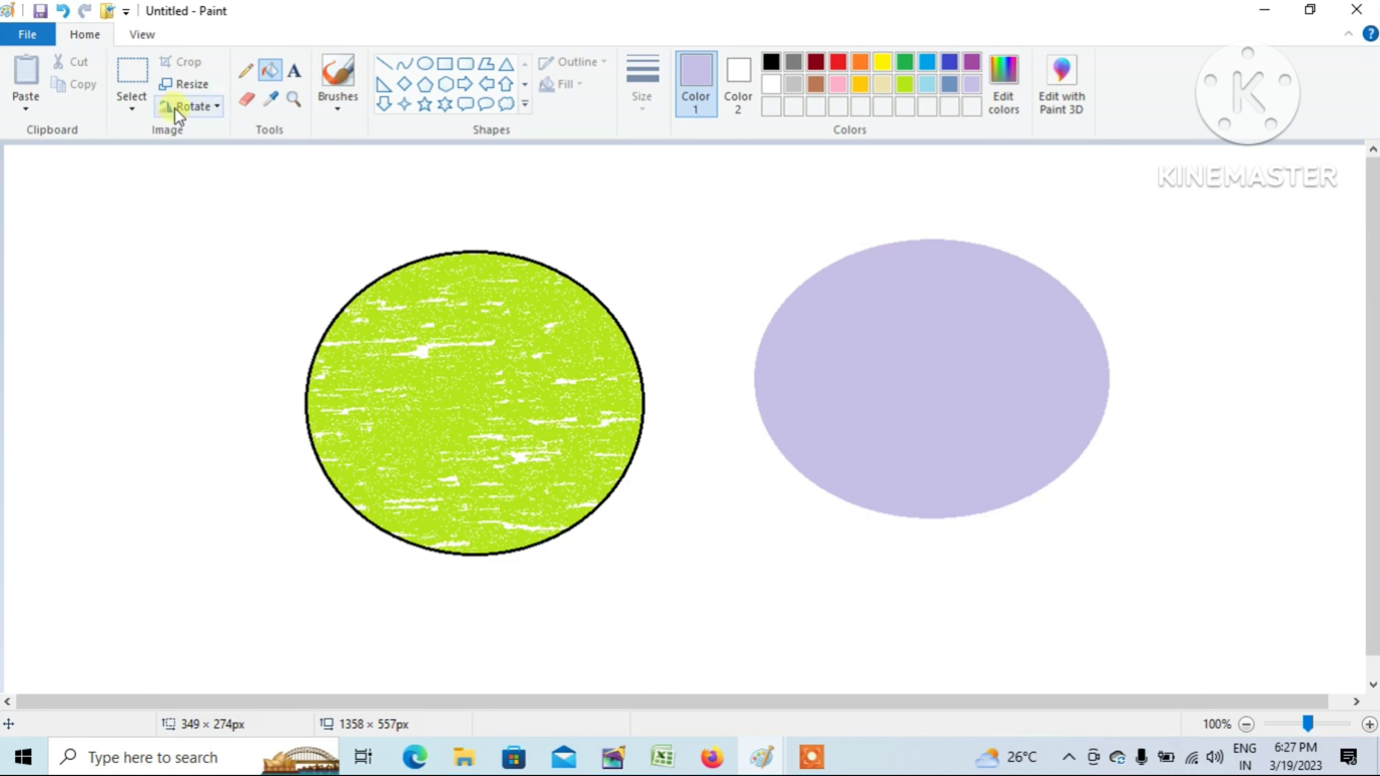
- Select an 84 × 73 px rectangle near the lavender ellipse's upper edge and move it to the empty area above and between the ellipses
click(131, 107)
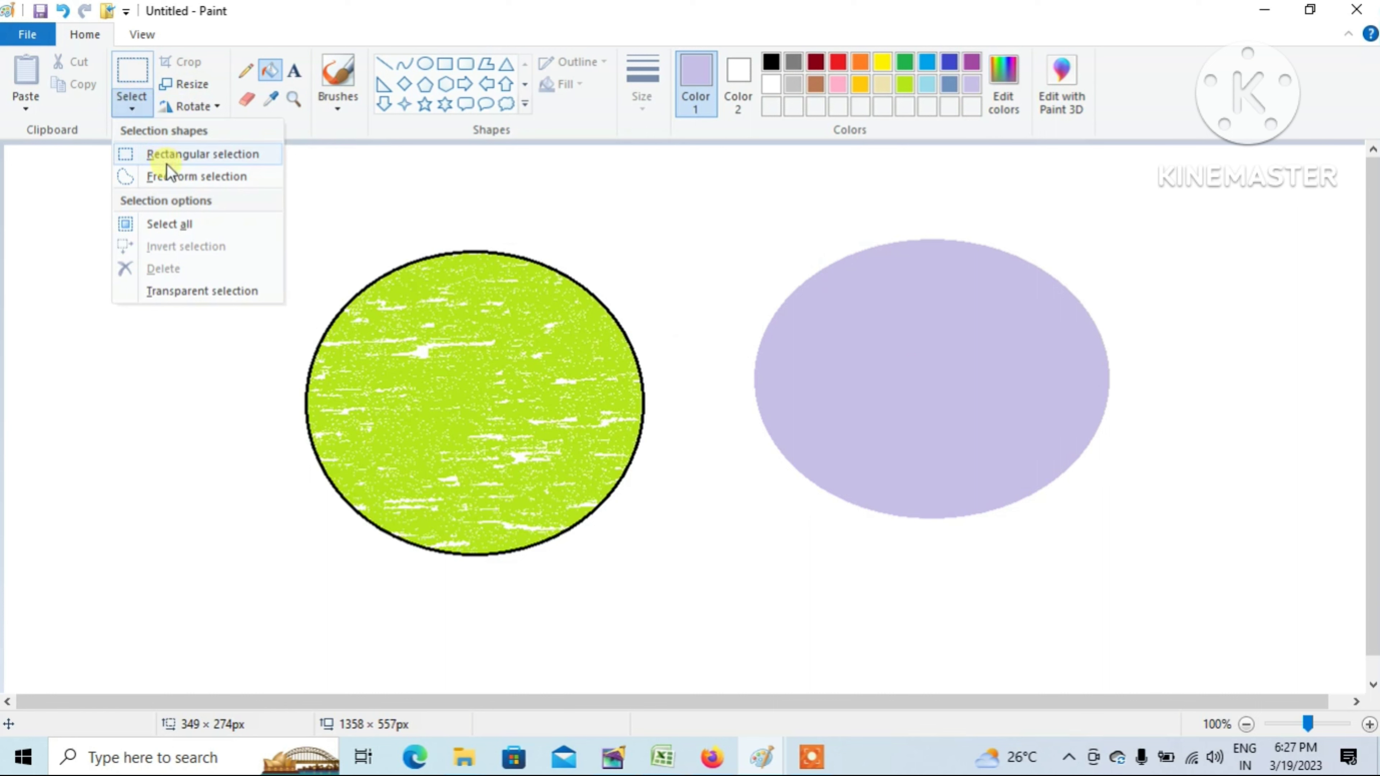
click(195, 154)
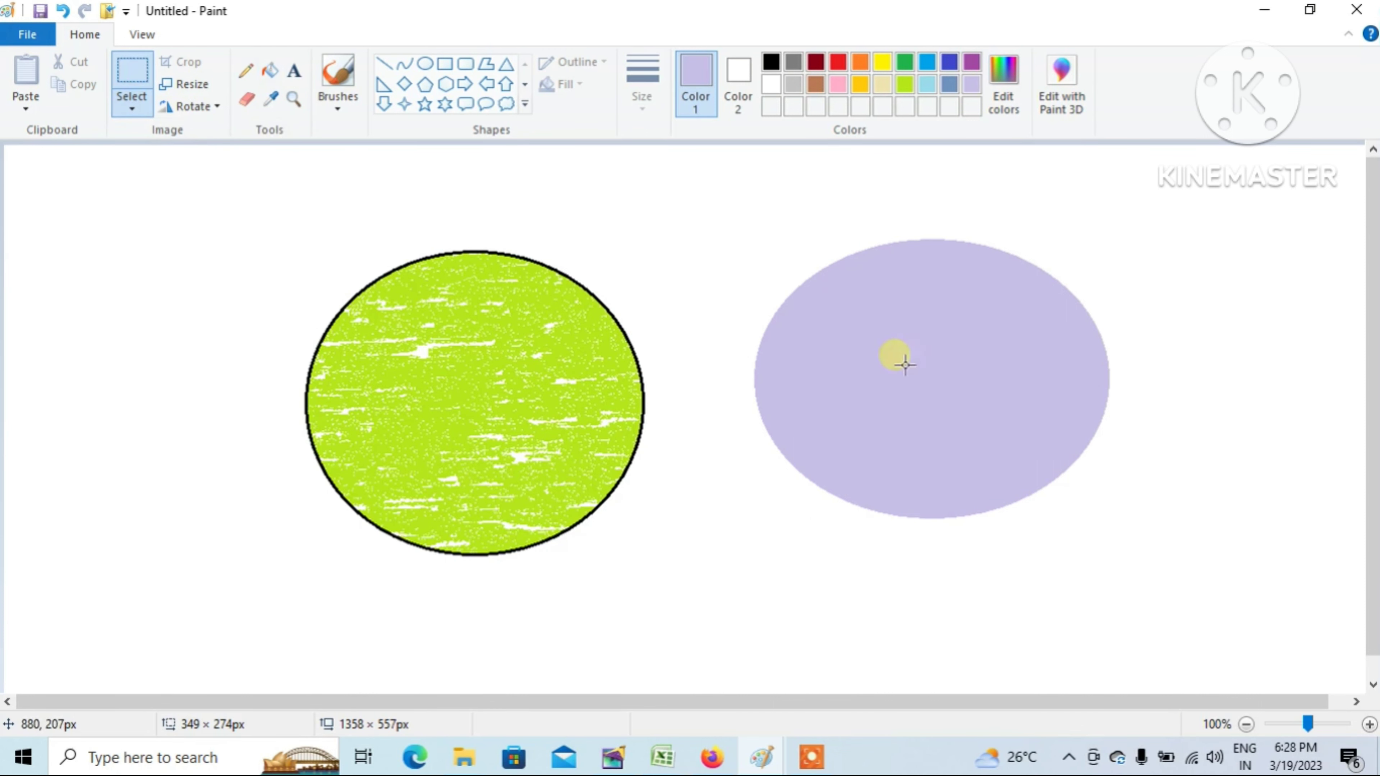
drag(904, 262, 668, 233)
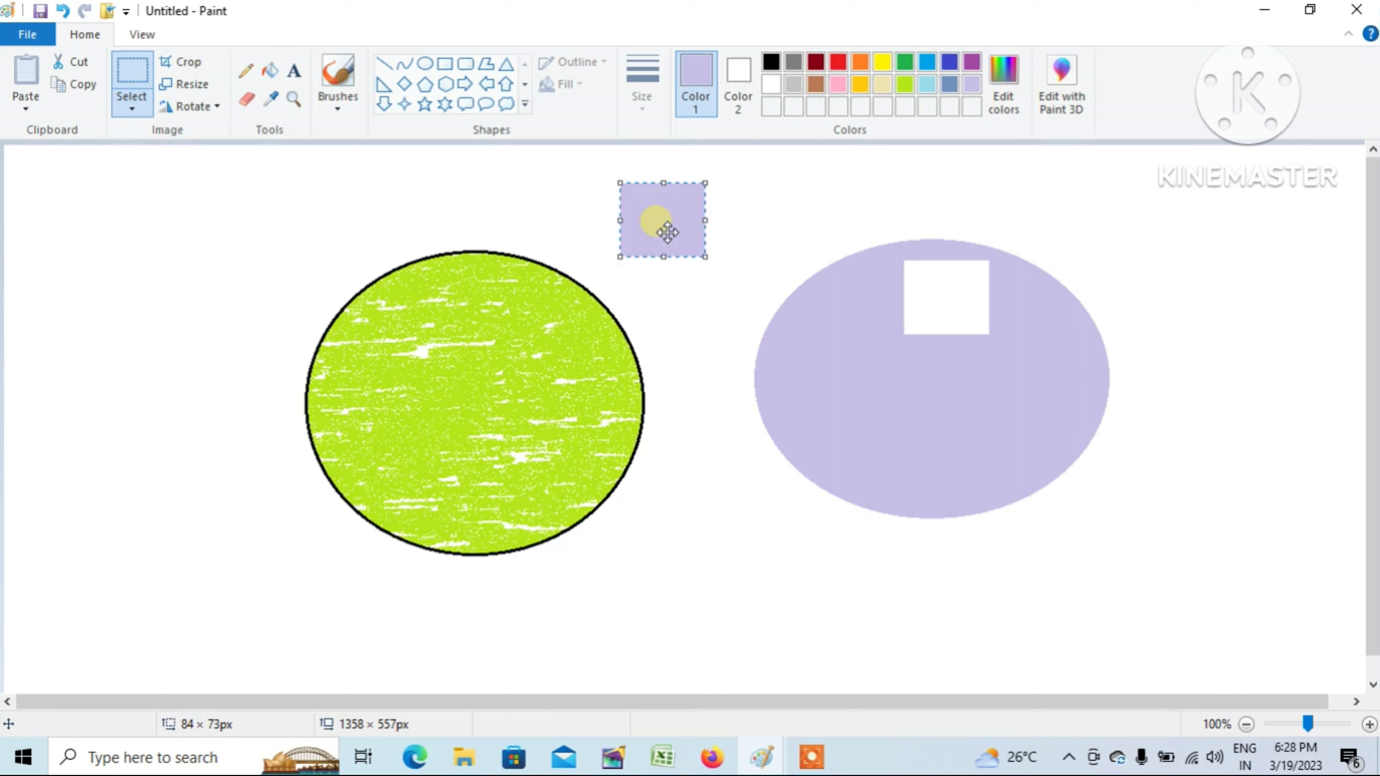
click(705, 318)
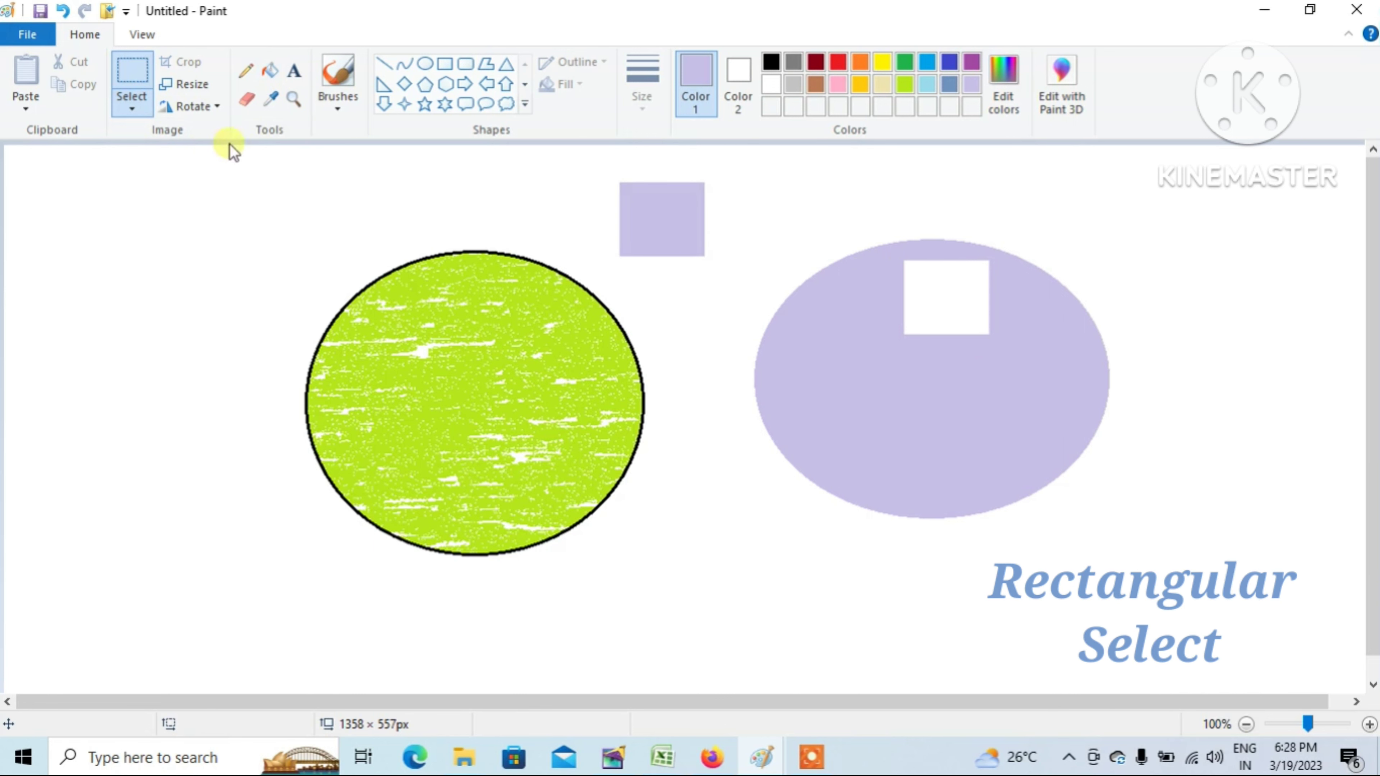
- Outline a free-form area in the lavender ellipse's lower half and move it to the empty area below and between the ellipses
click(135, 108)
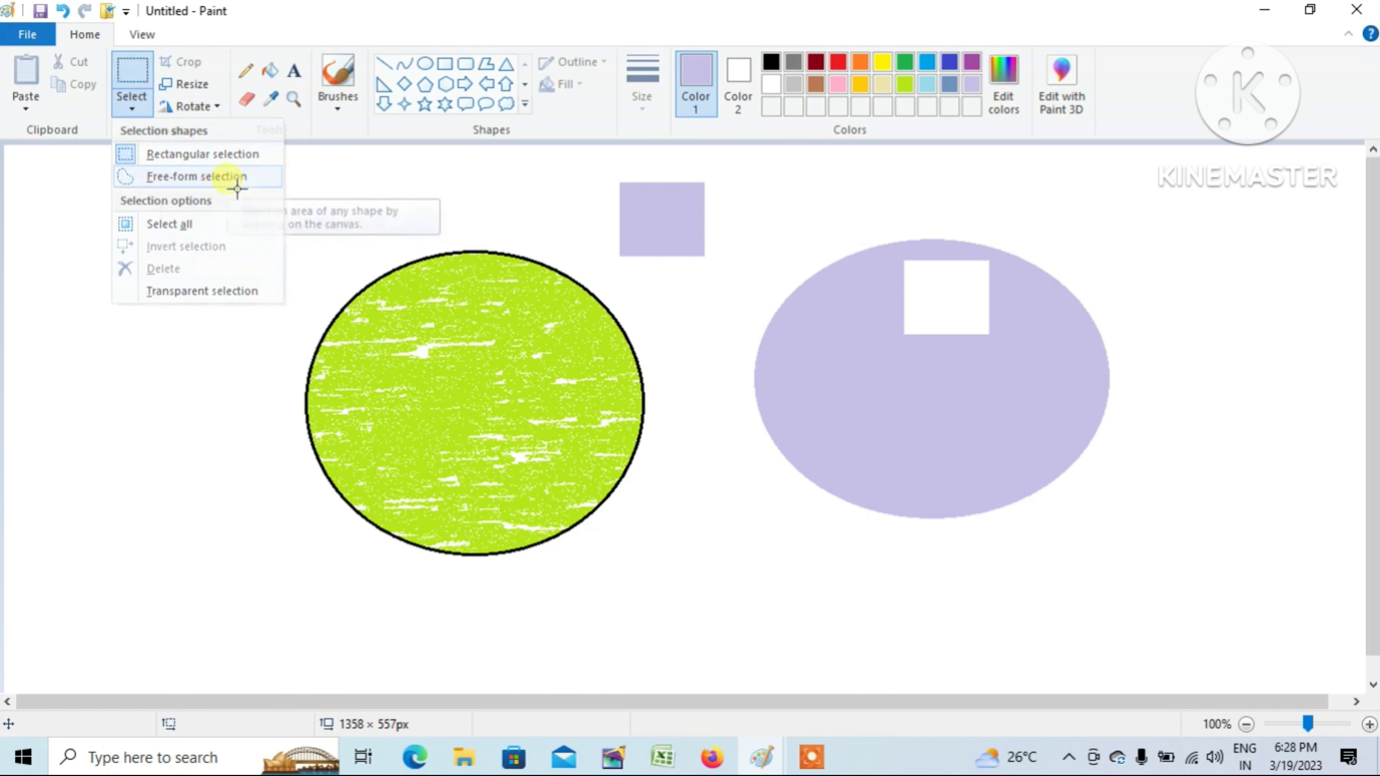
click(230, 179)
mouse_move(896, 463)
mouse_down()
mouse_move(822, 411)
mouse_move(856, 371)
mouse_move(888, 389)
mouse_move(996, 379)
mouse_move(1016, 397)
mouse_move(1032, 435)
mouse_move(1018, 487)
mouse_move(921, 520)
mouse_move(909, 475)
mouse_up()
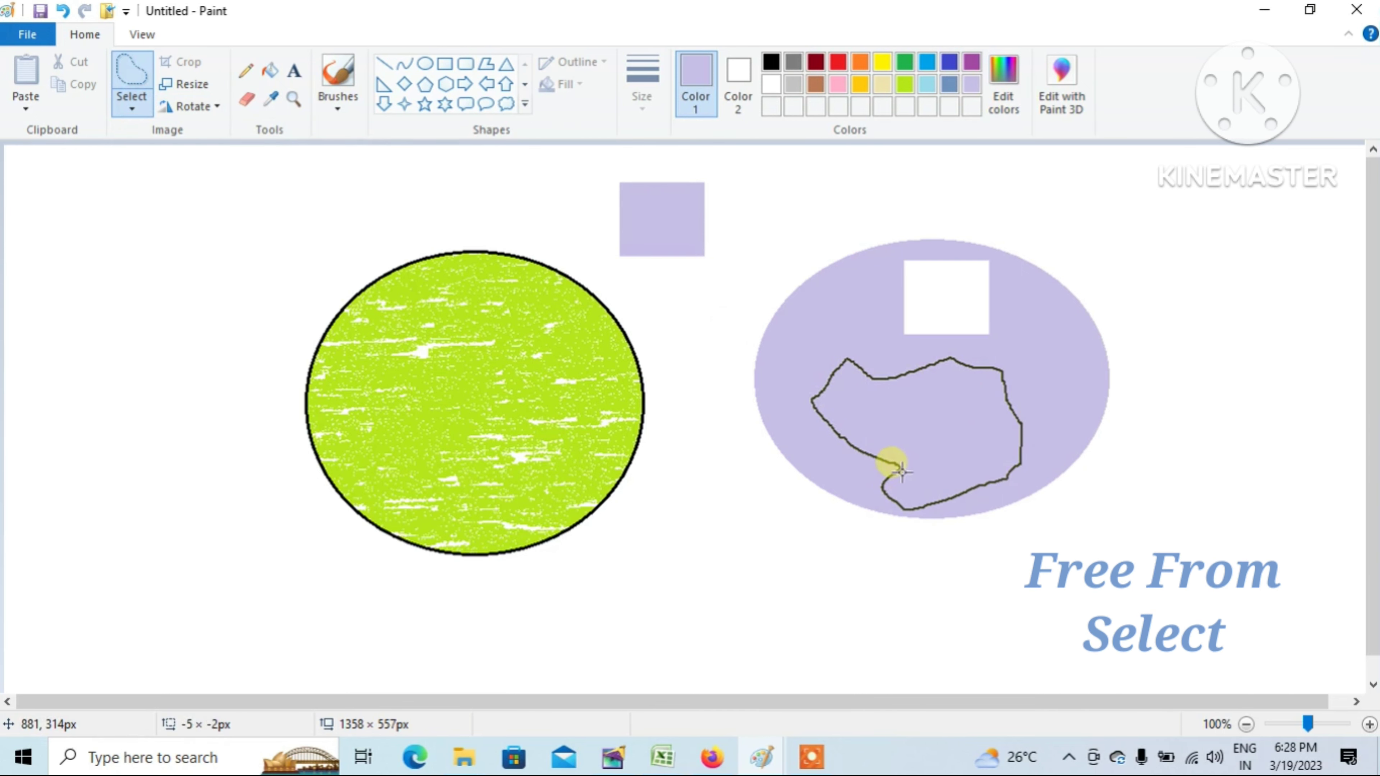
drag(895, 469, 897, 471)
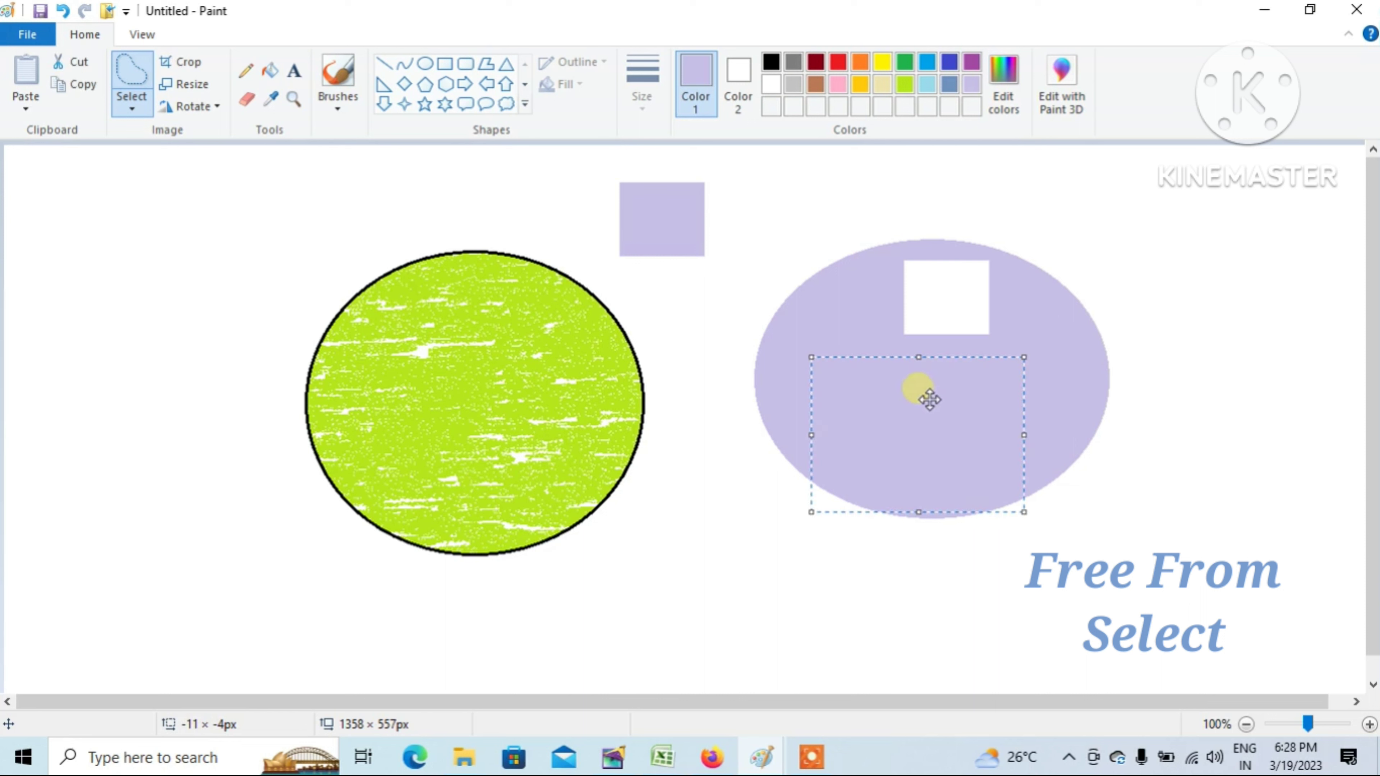
drag(939, 410, 737, 564)
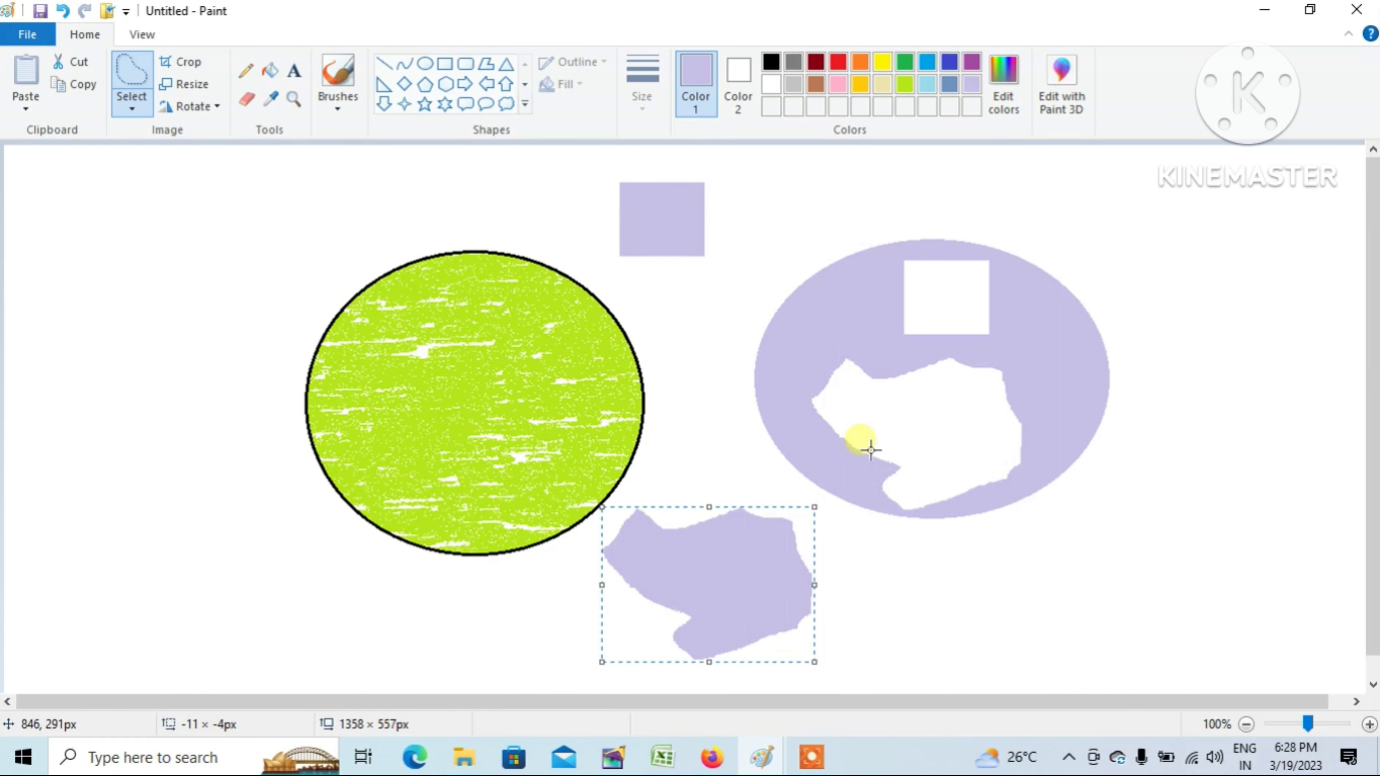
click(740, 446)
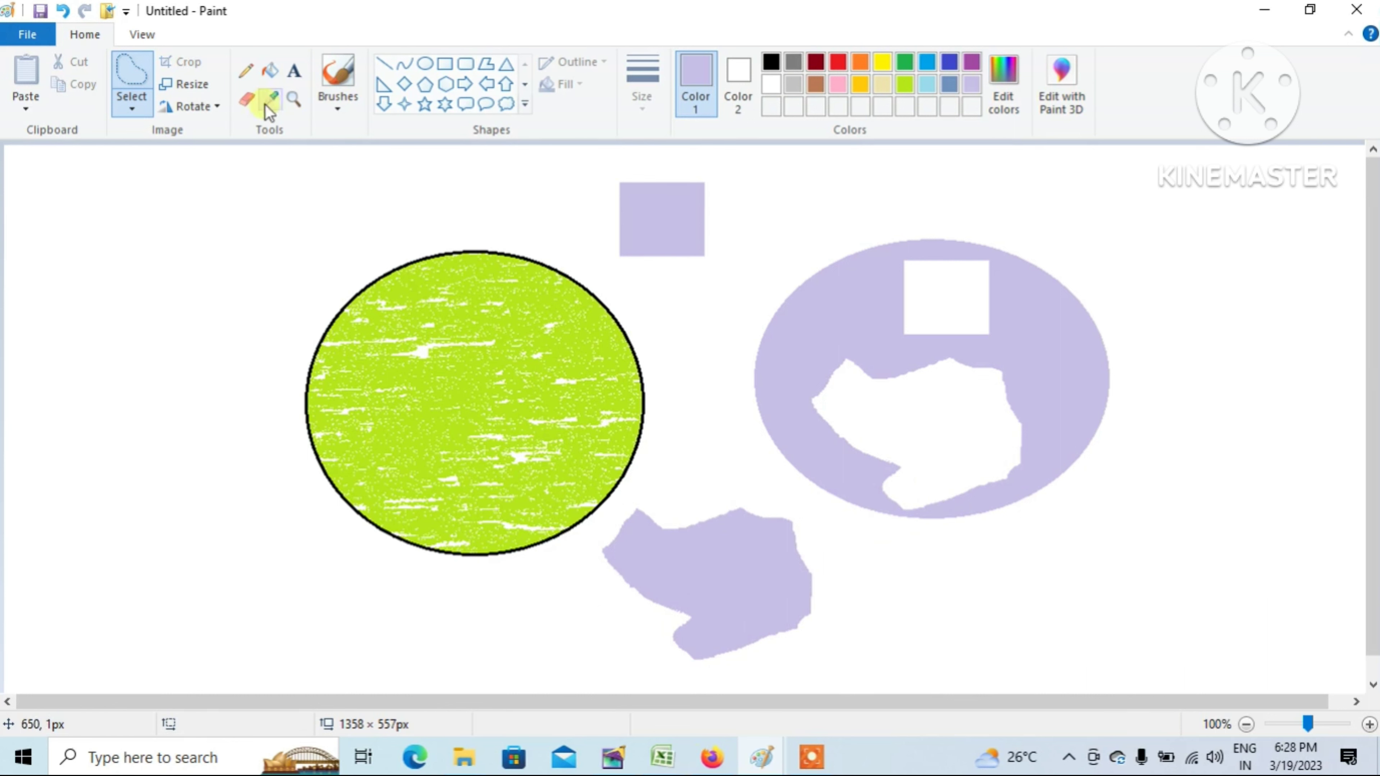
- Select the entire canvas with Select all and check the selection's edges
click(133, 107)
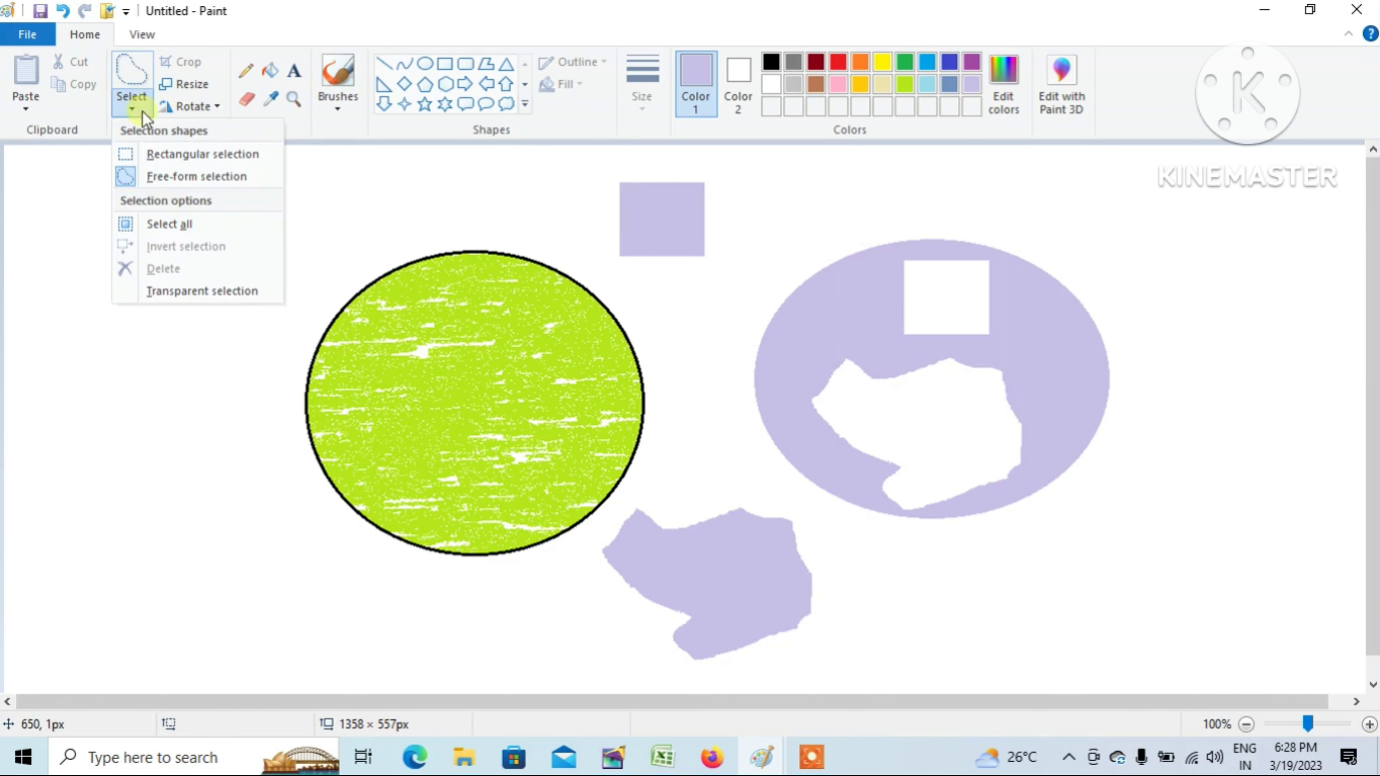
click(204, 226)
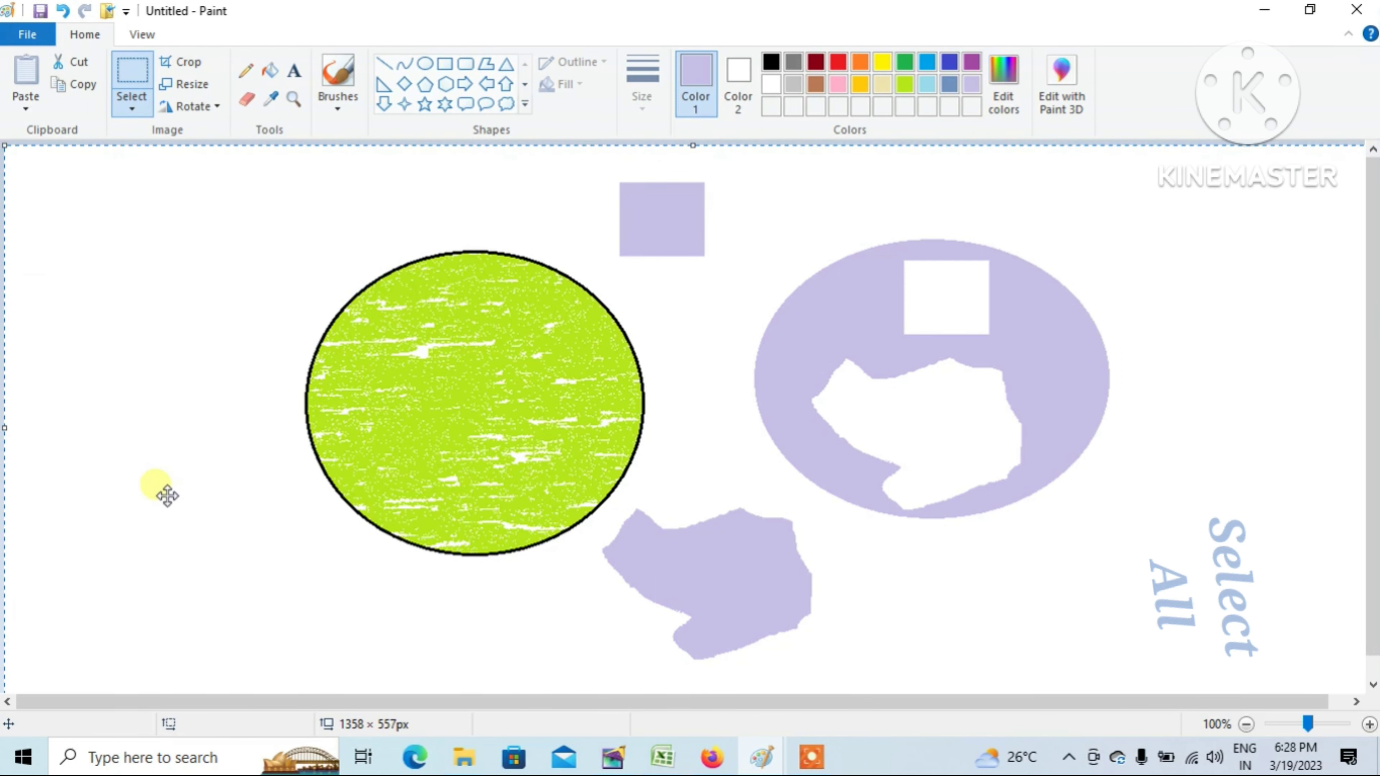
scroll(120, 537, down, 1)
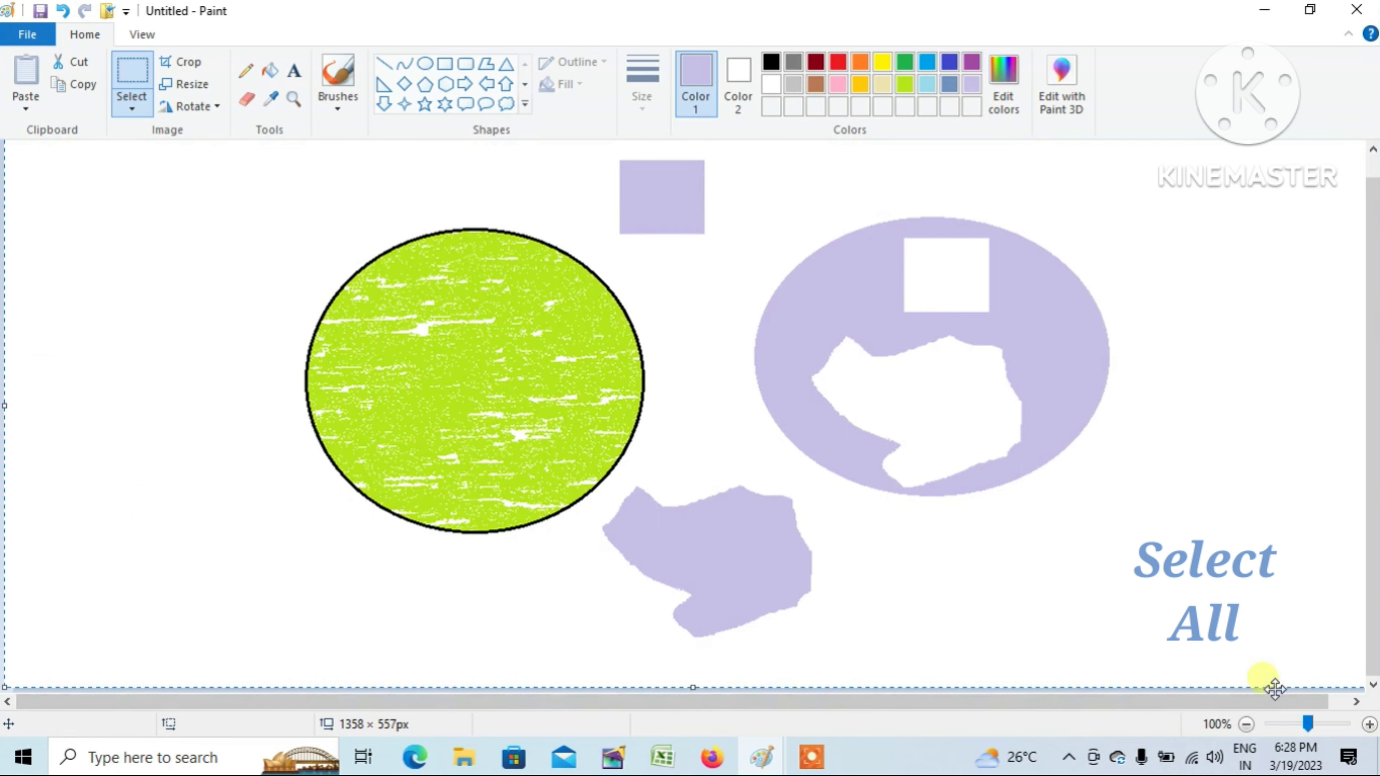
drag(1178, 697, 1198, 698)
scroll(1342, 468, up, 1)
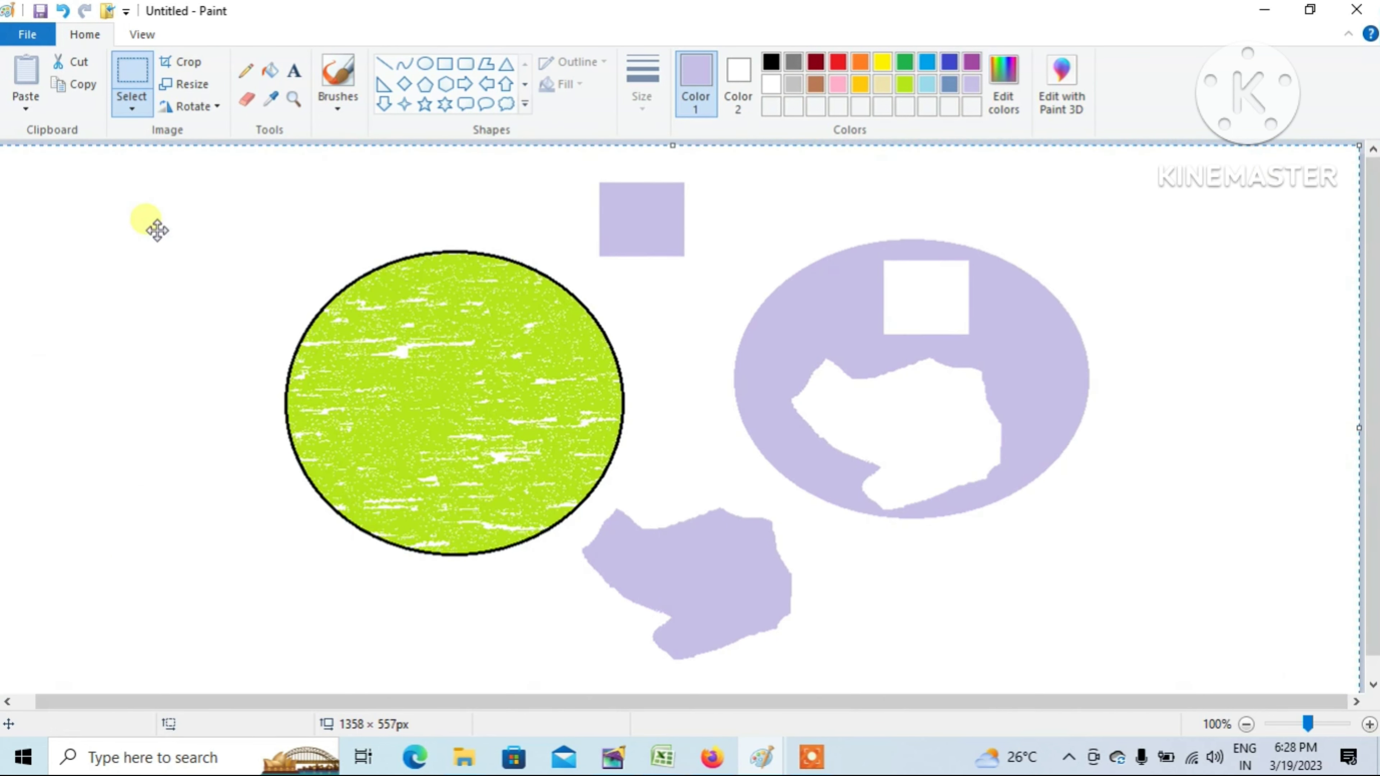
click(201, 216)
key(ctrl+a)
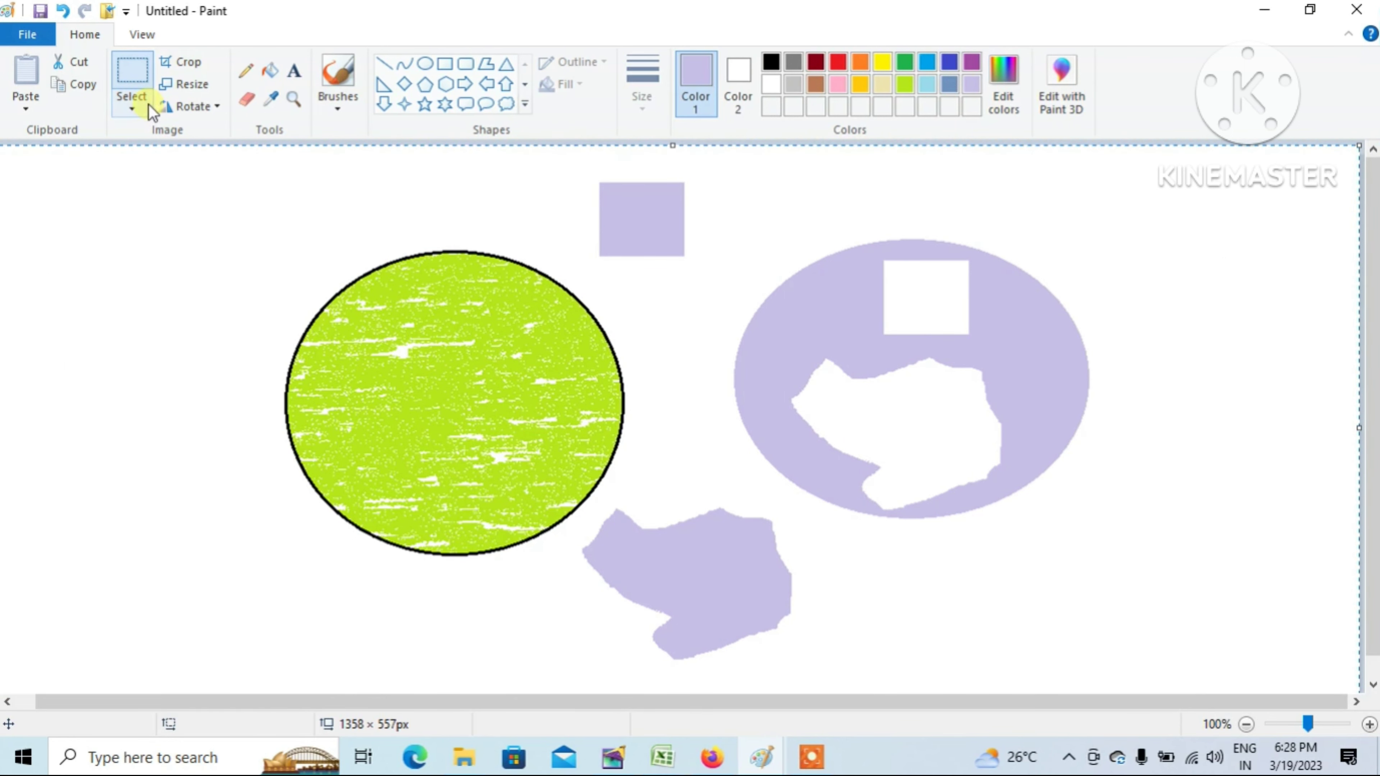
click(132, 106)
click(267, 247)
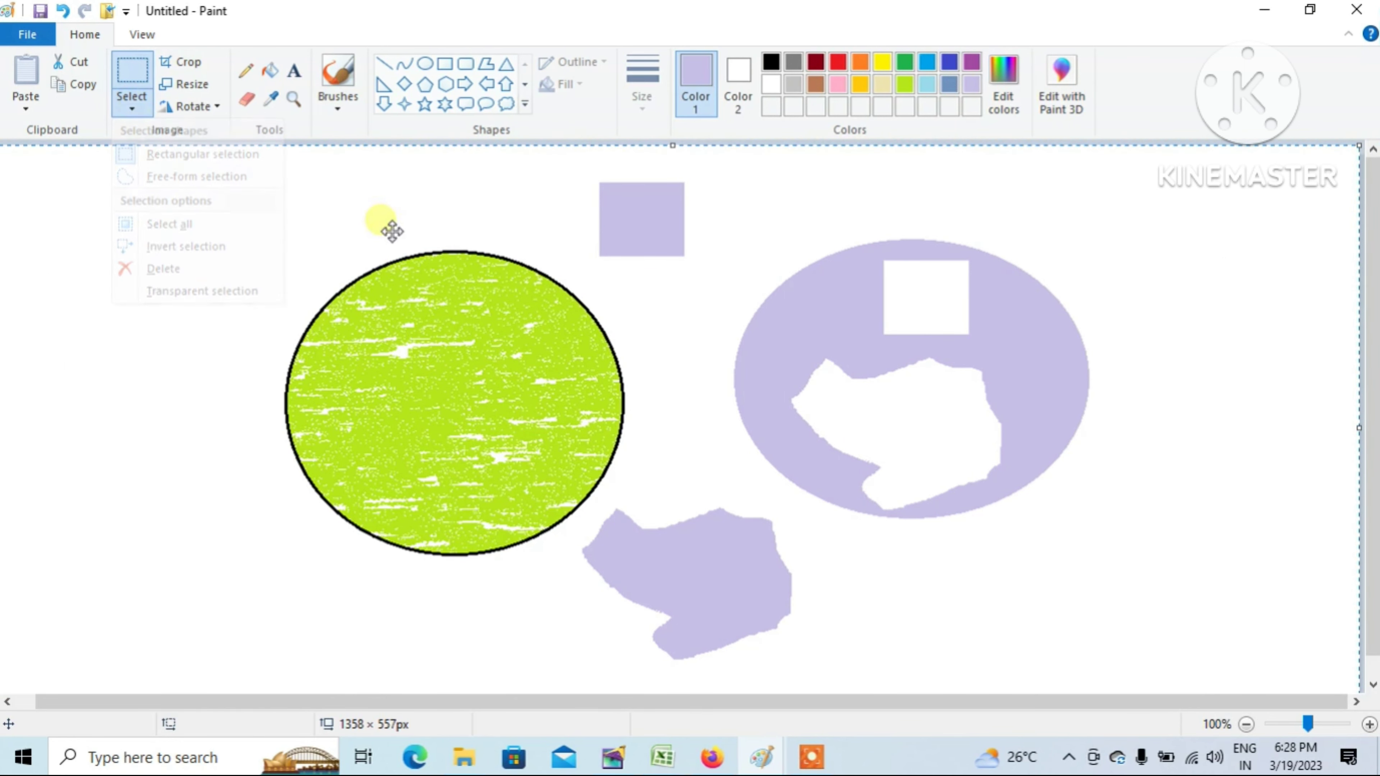
click(132, 103)
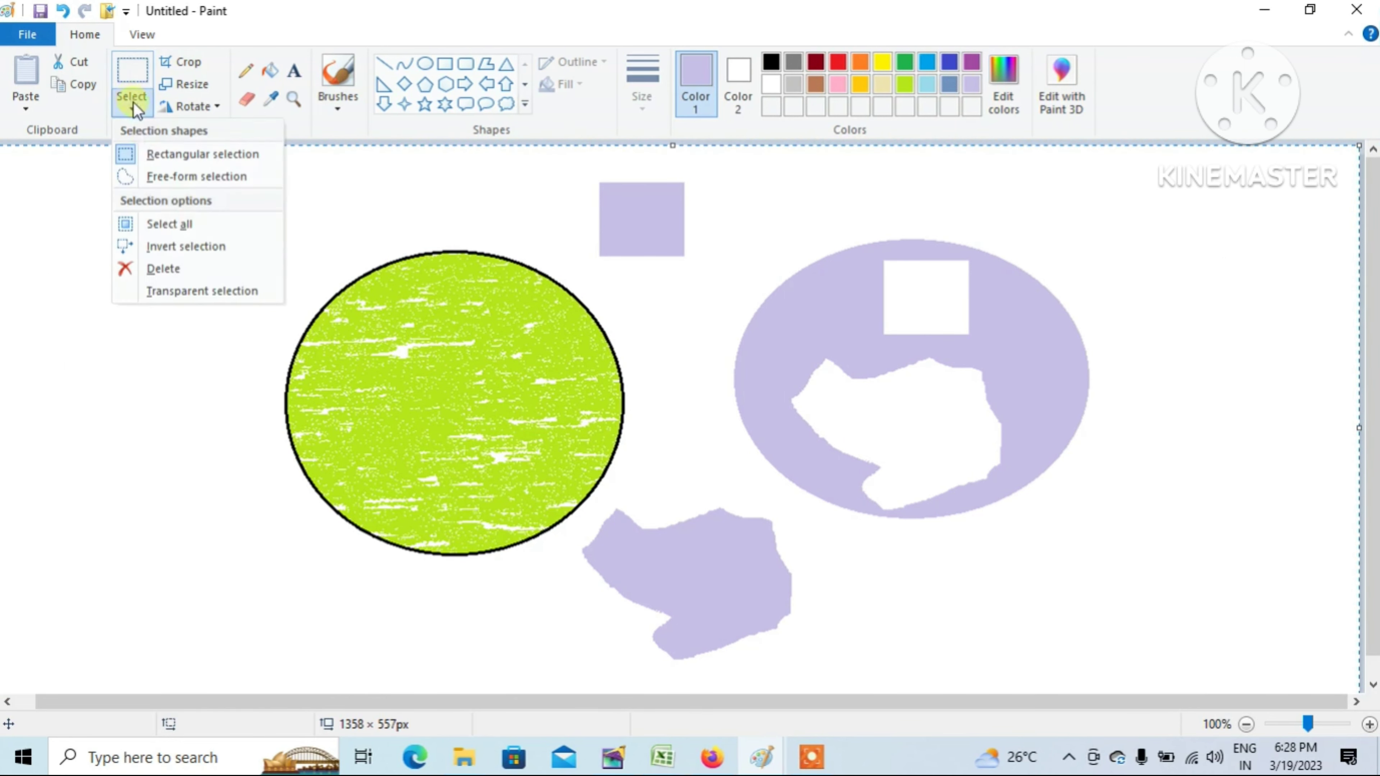
click(421, 249)
click(435, 241)
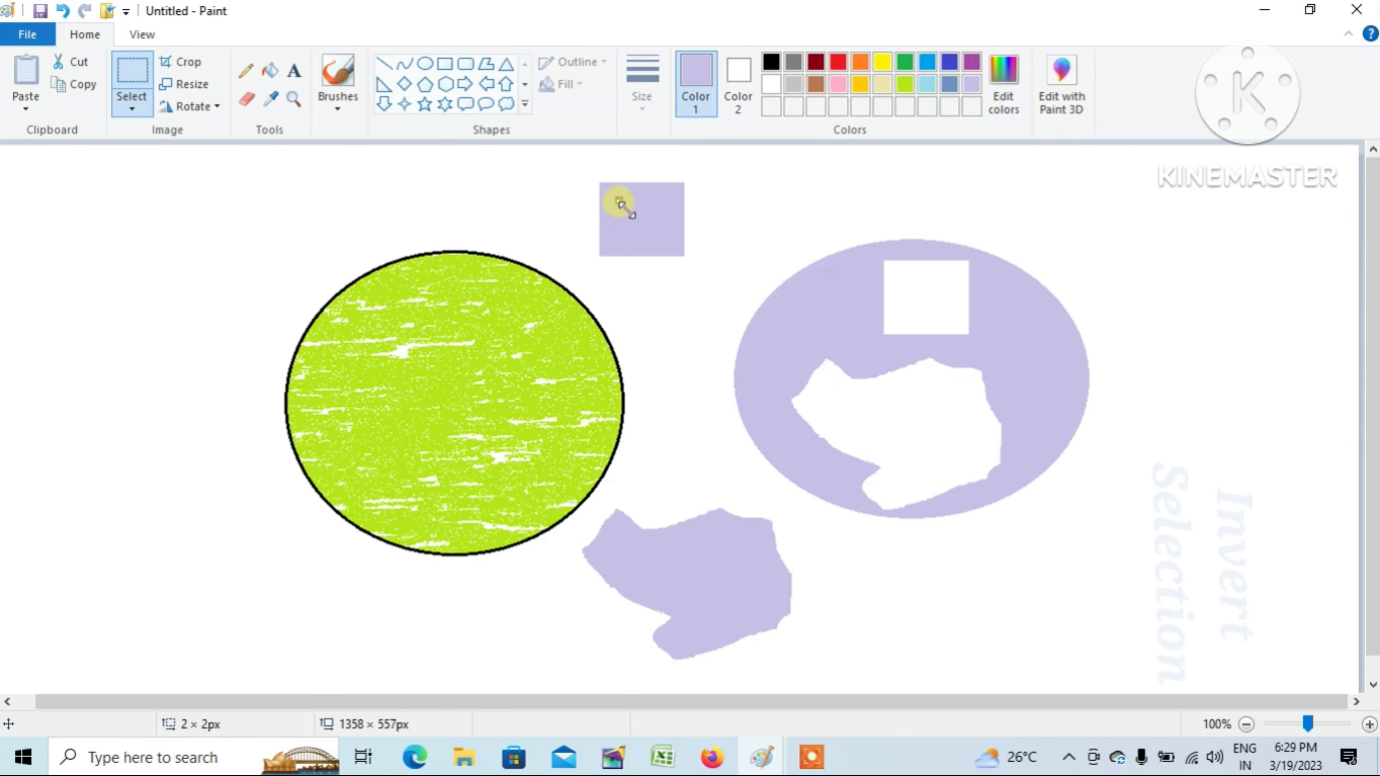
click(132, 111)
click(172, 227)
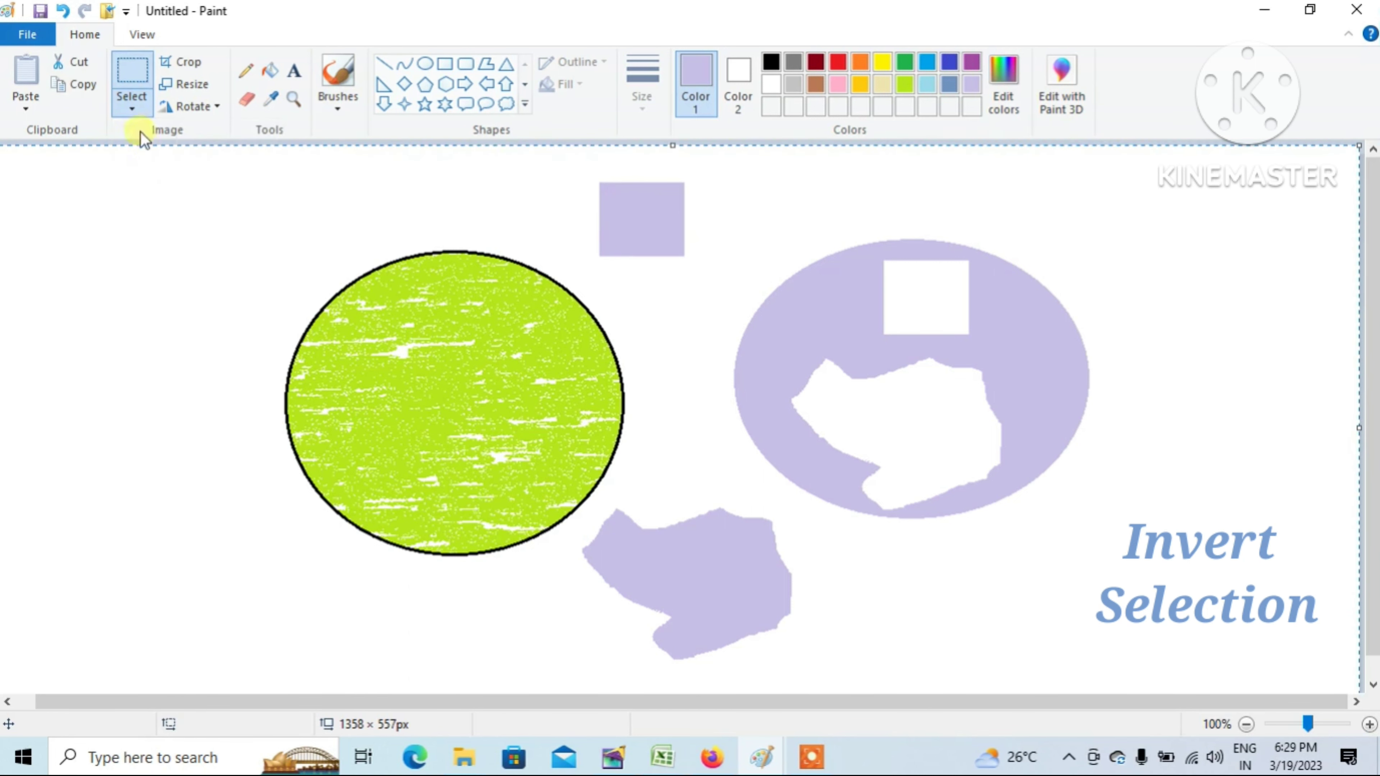
- Select a rectangle about 55 × 44 px inside the small lavender square and invert the selection
click(132, 111)
click(174, 155)
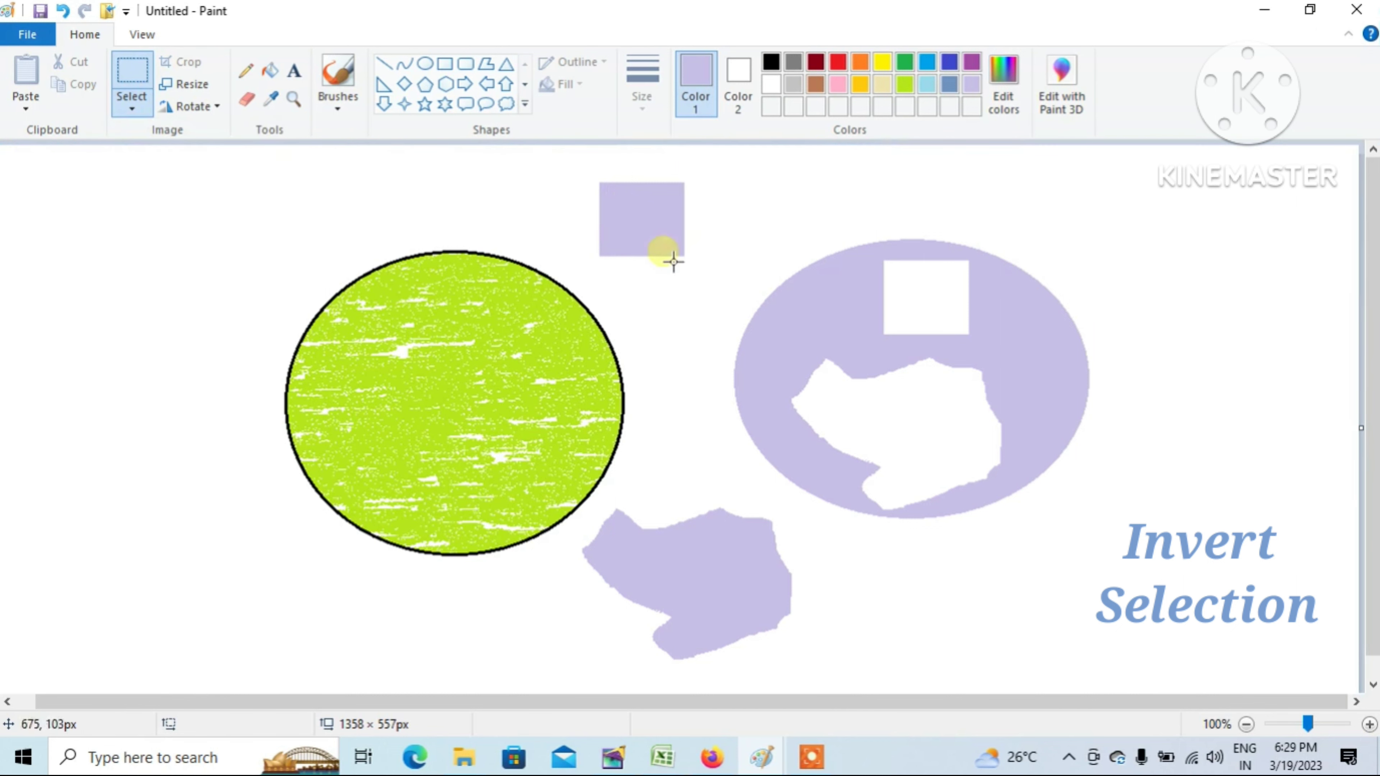
drag(655, 232, 678, 249)
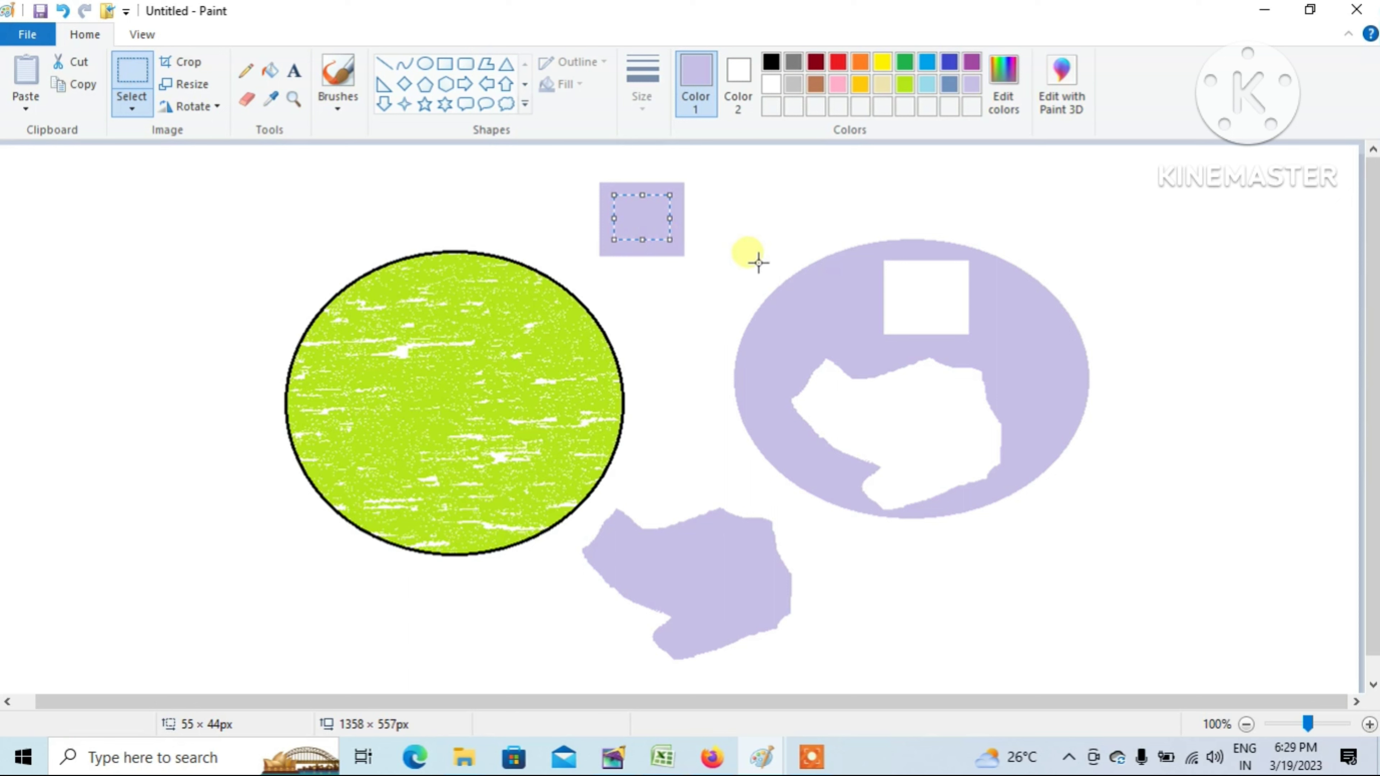
click(126, 109)
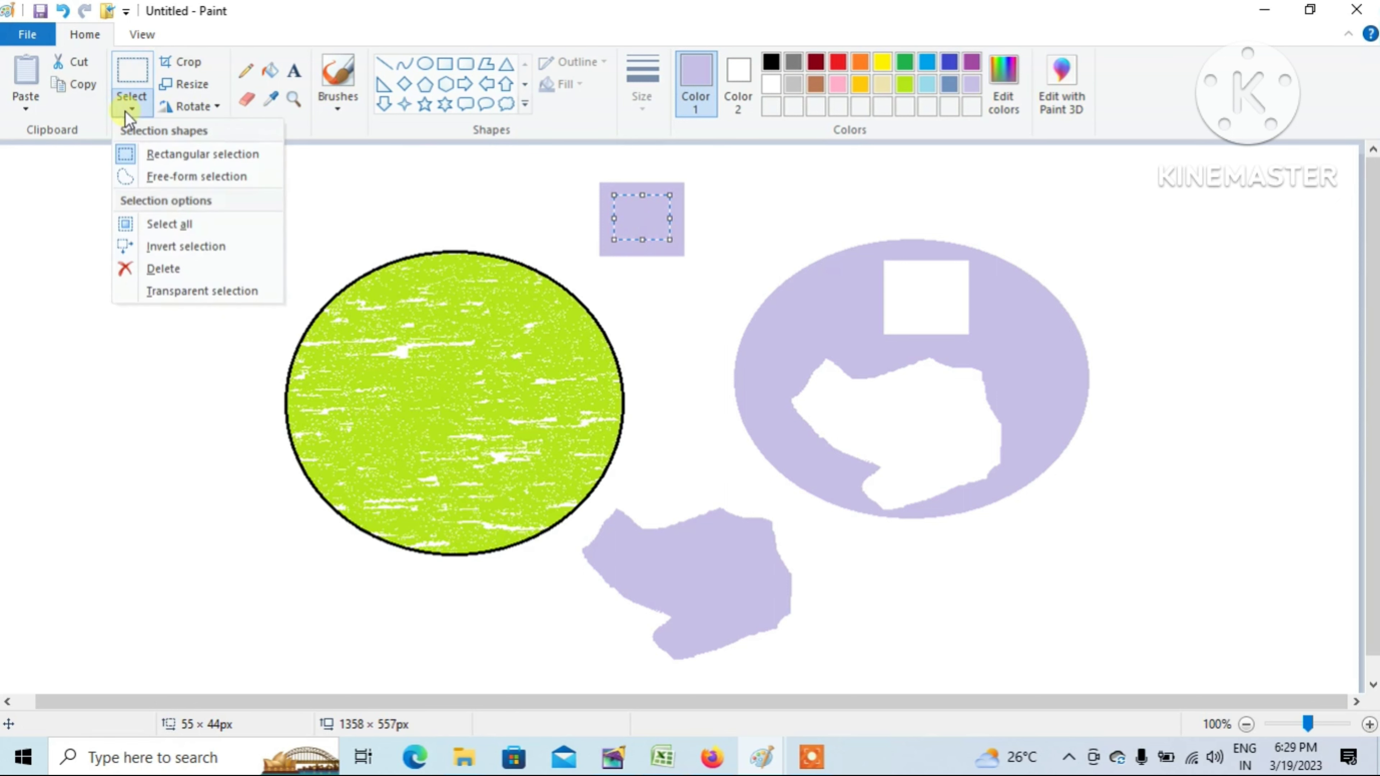
click(190, 246)
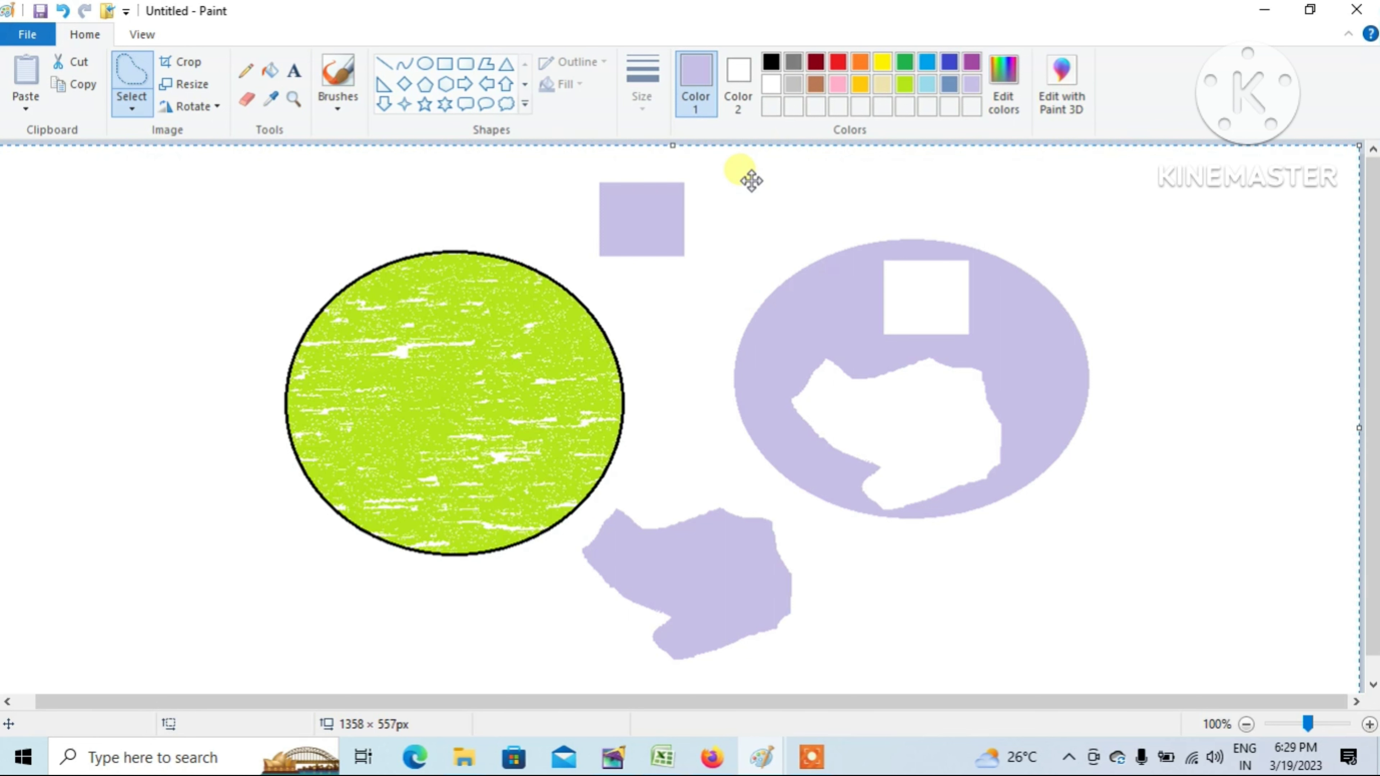
- Move the inverted selection down the canvas by about the height of the gap above the ellipses and return it to its original position
drag(752, 181, 754, 347)
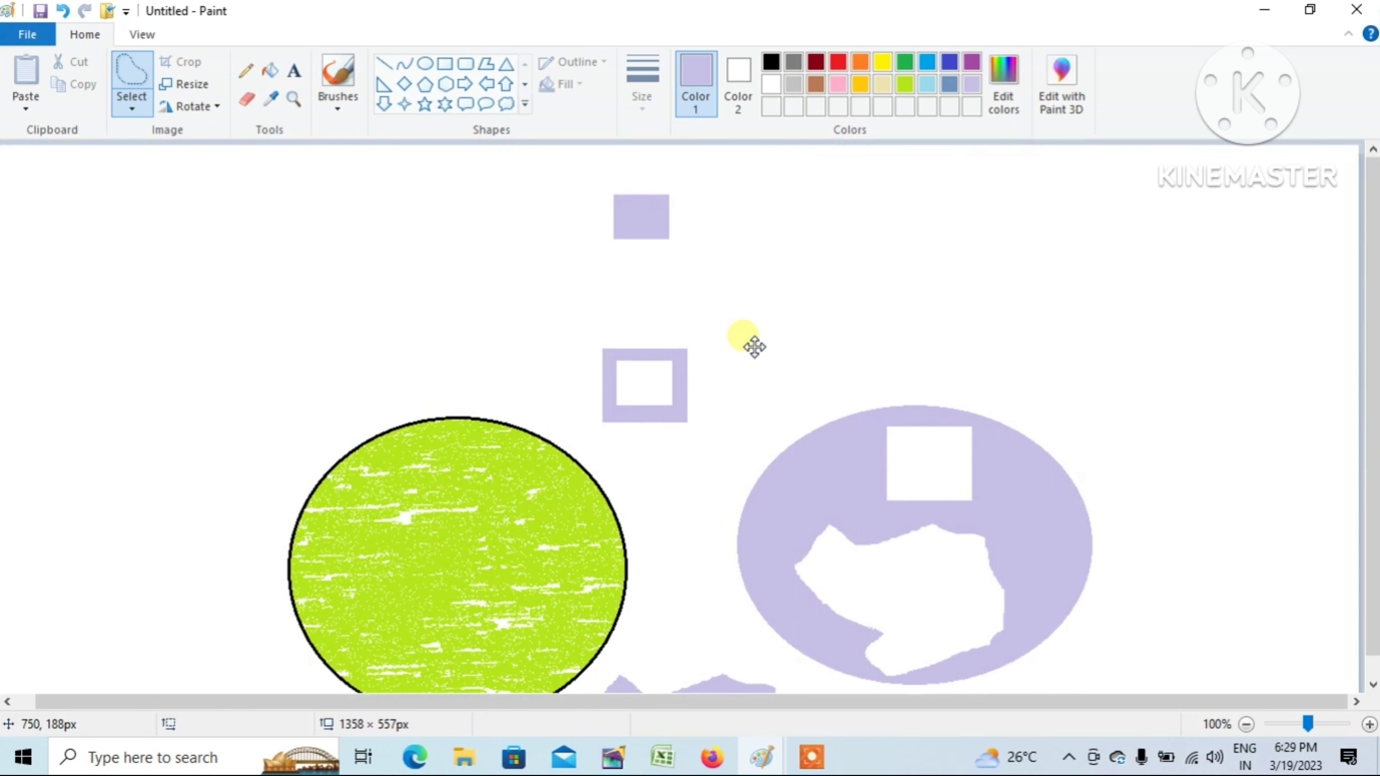
drag(754, 347, 751, 180)
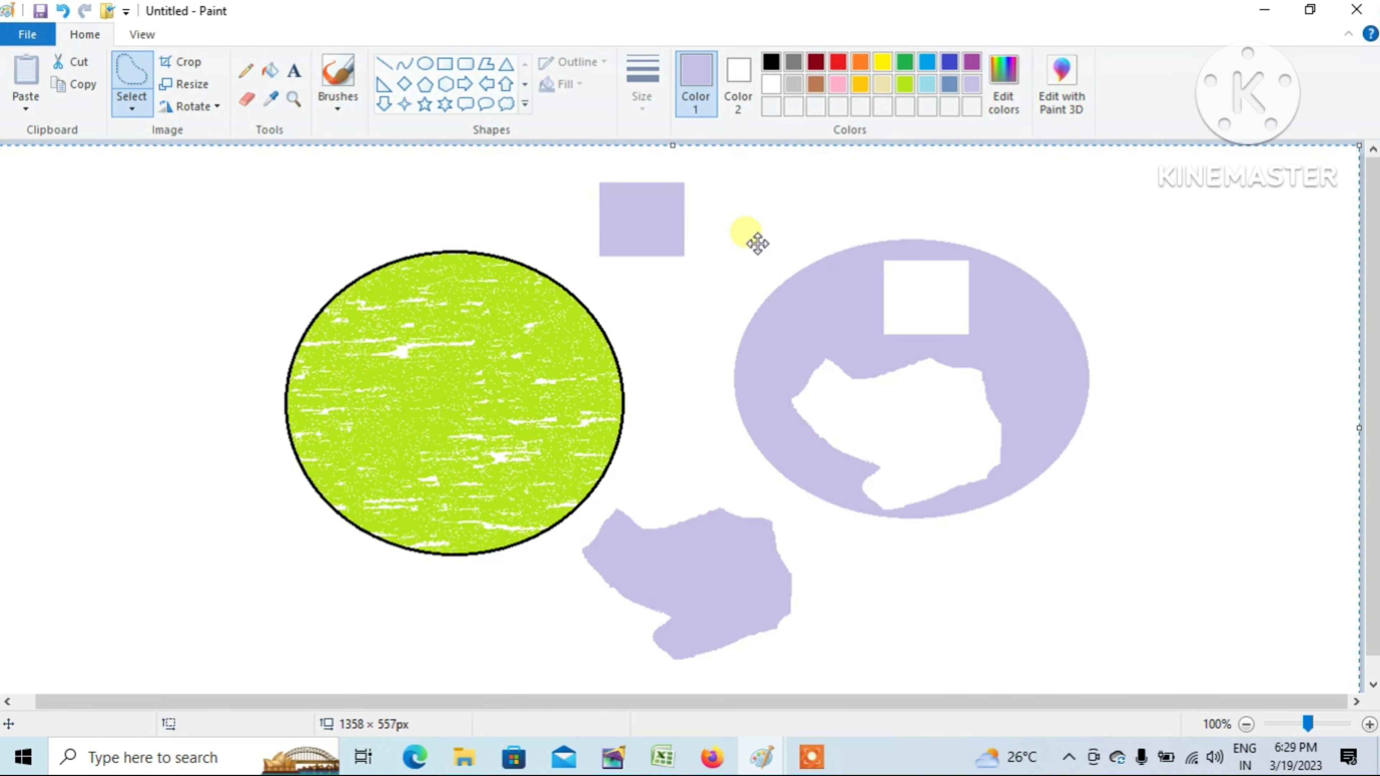
- Select a 136 × 114 px rectangle in the middle of the green ellipse with Rectangular selection and delete it
click(114, 92)
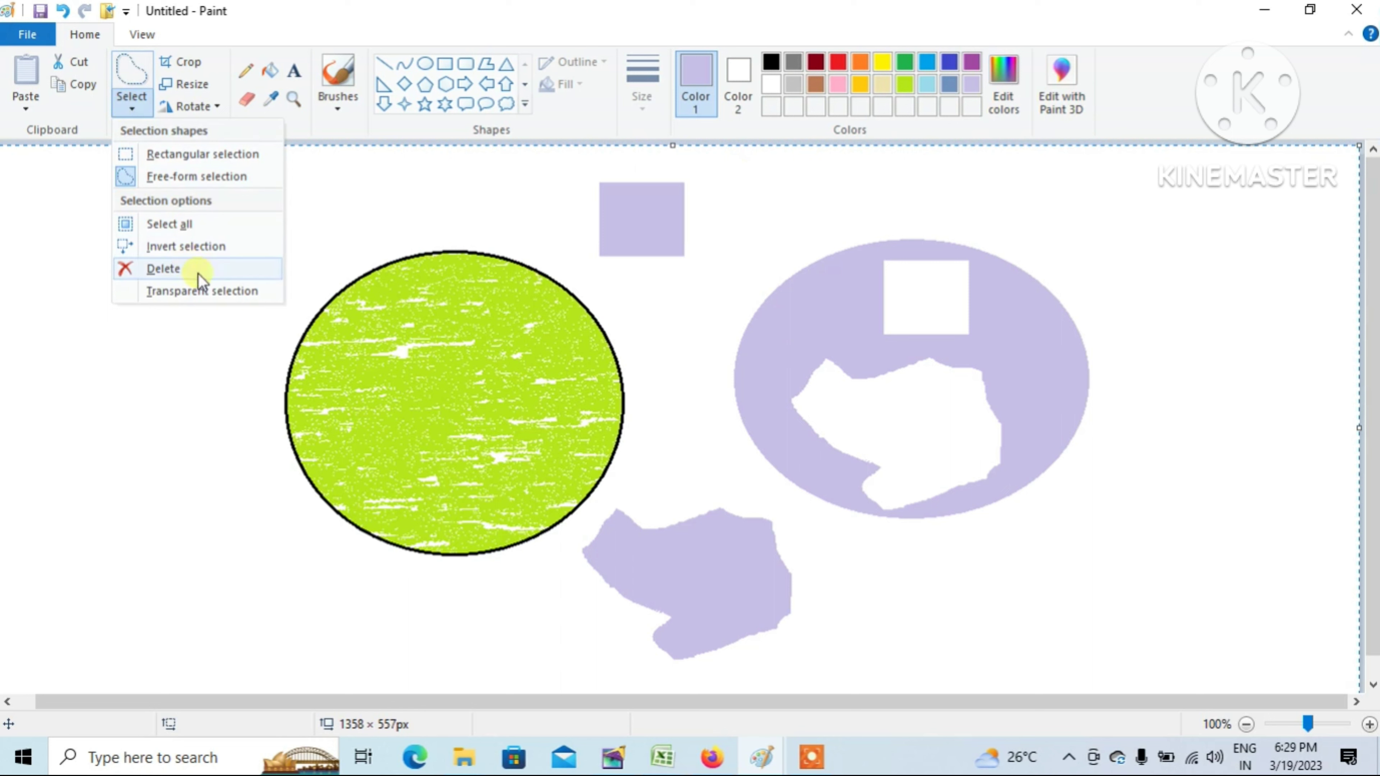
click(435, 228)
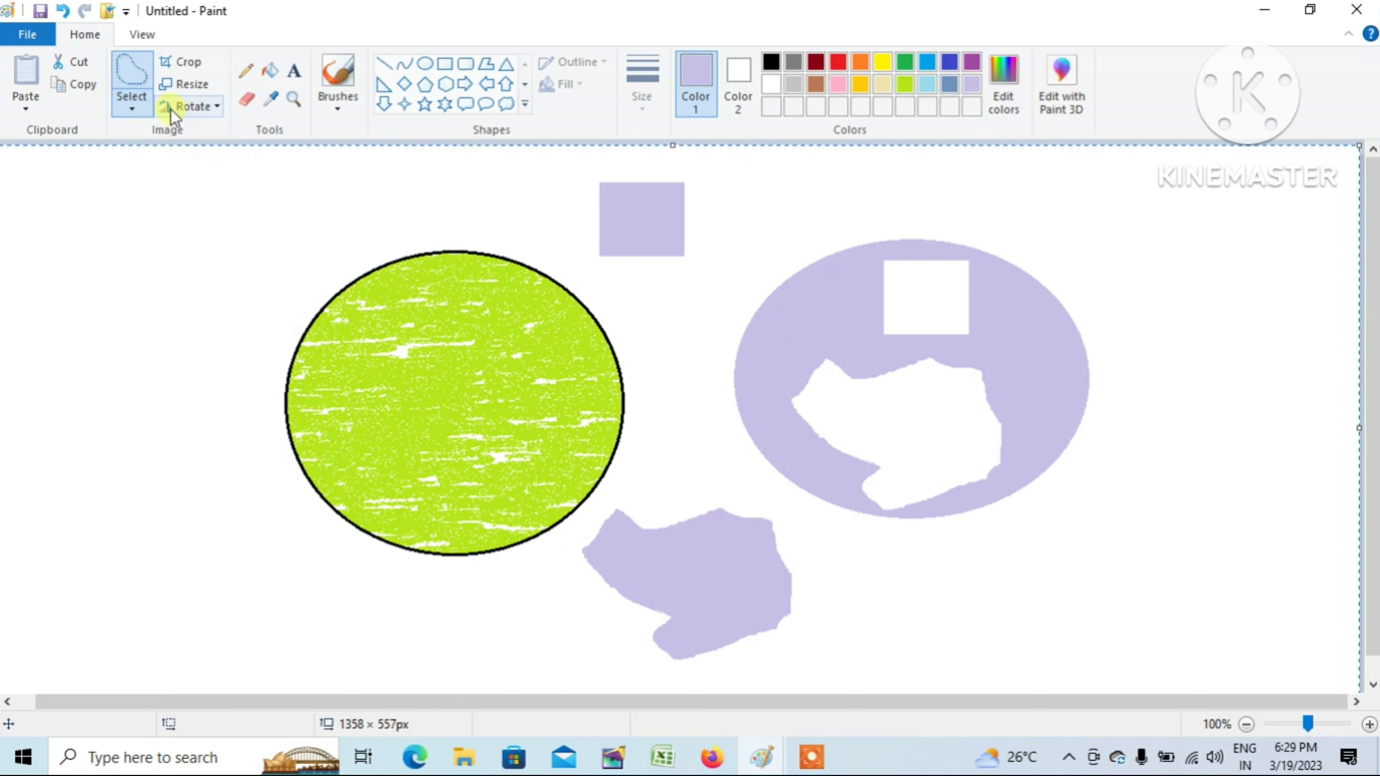
click(147, 102)
click(179, 154)
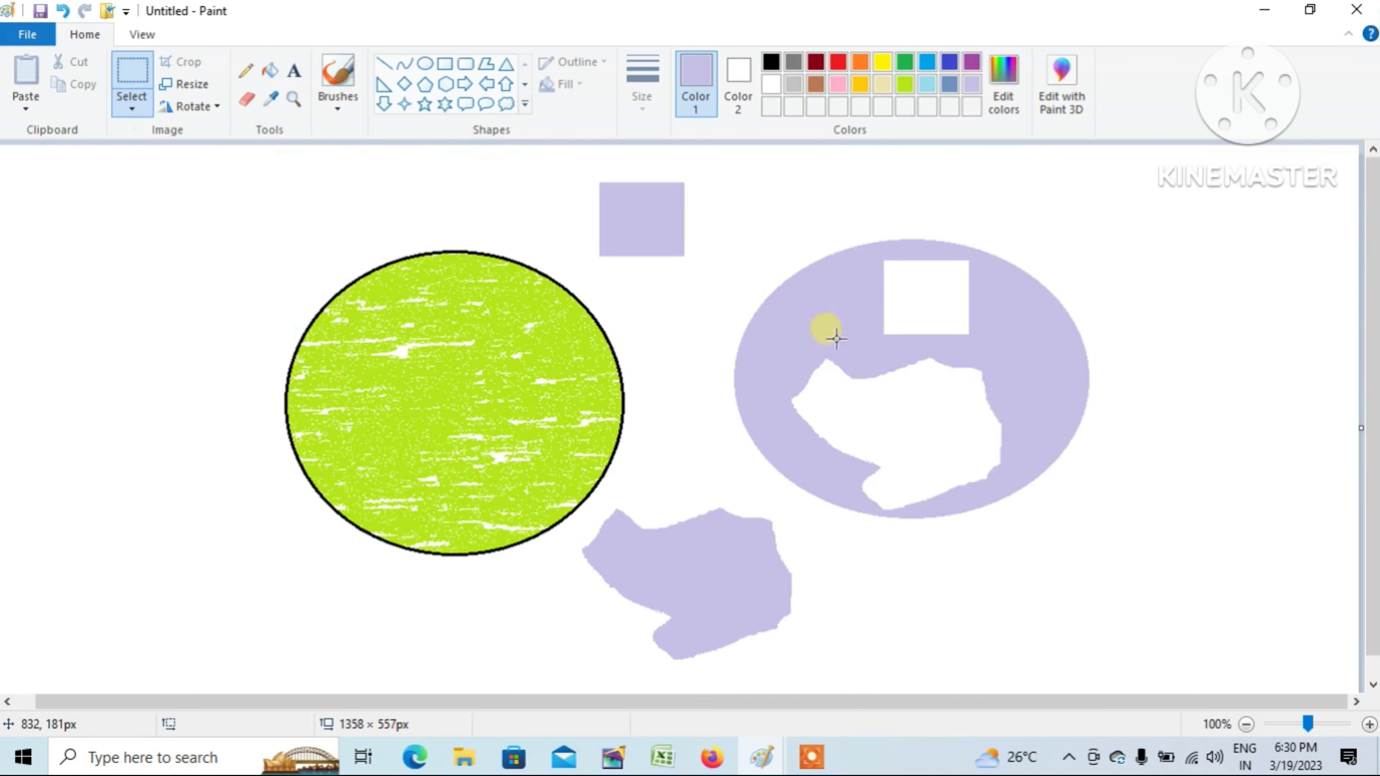
drag(489, 407, 523, 443)
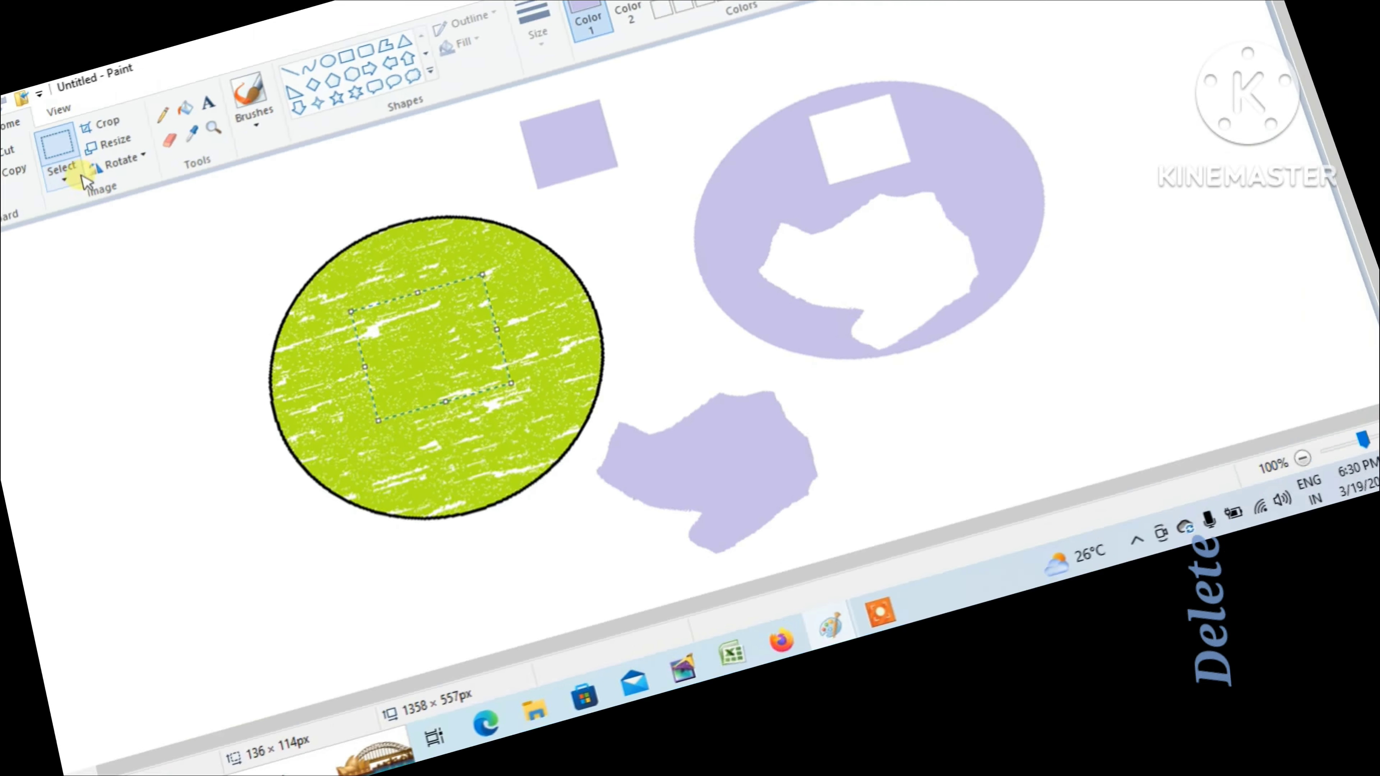
key(Delete)
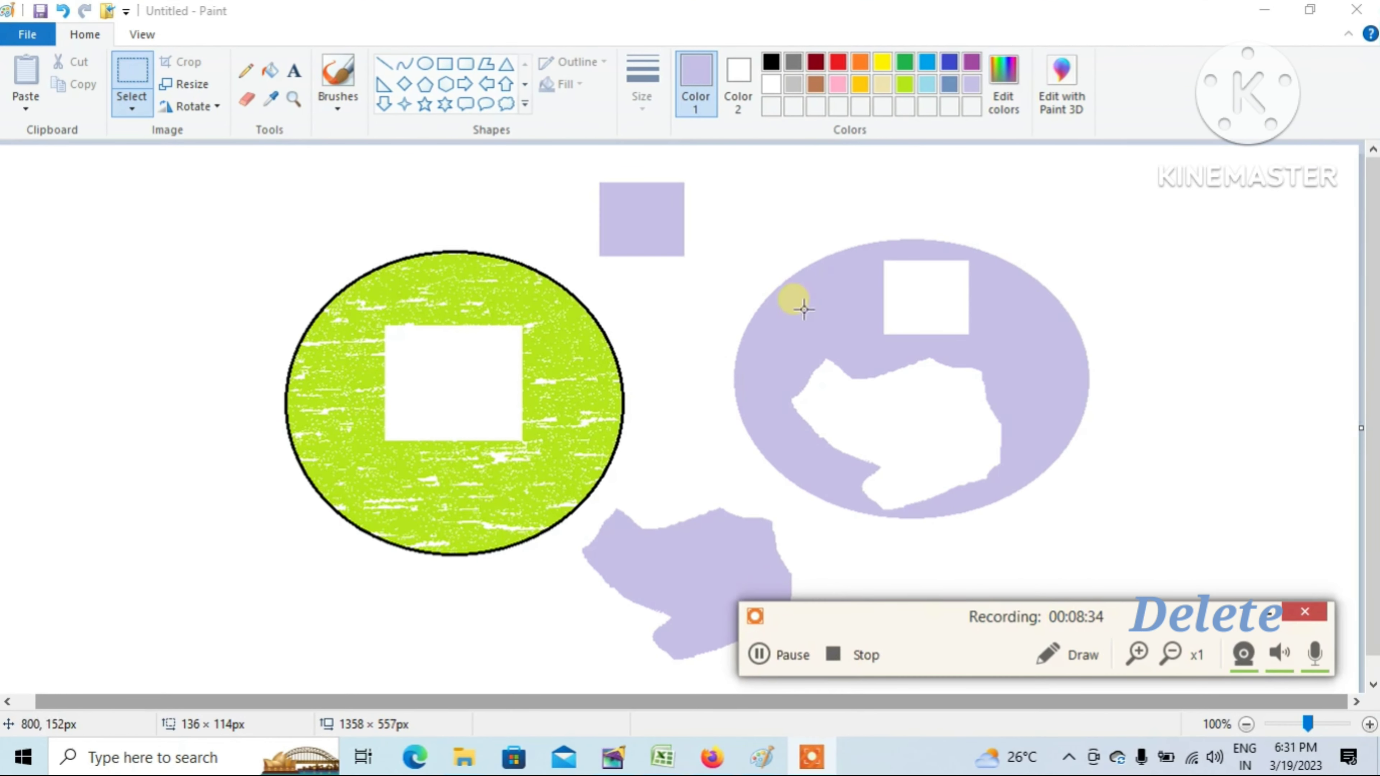
- Select a 59 × 57 px rectangle in the lavender ellipse, just left of its white square cutout, and delete it
click(134, 111)
click(156, 156)
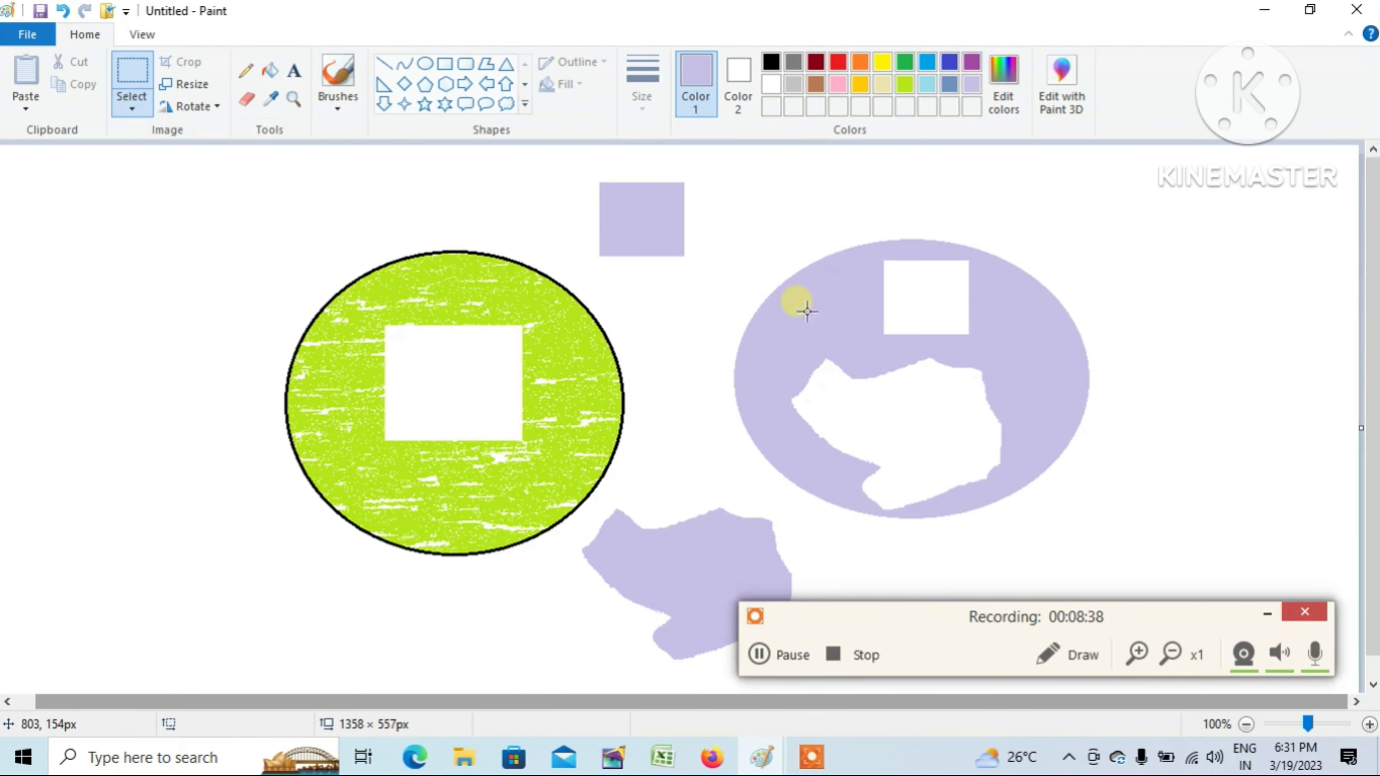
drag(809, 287, 852, 333)
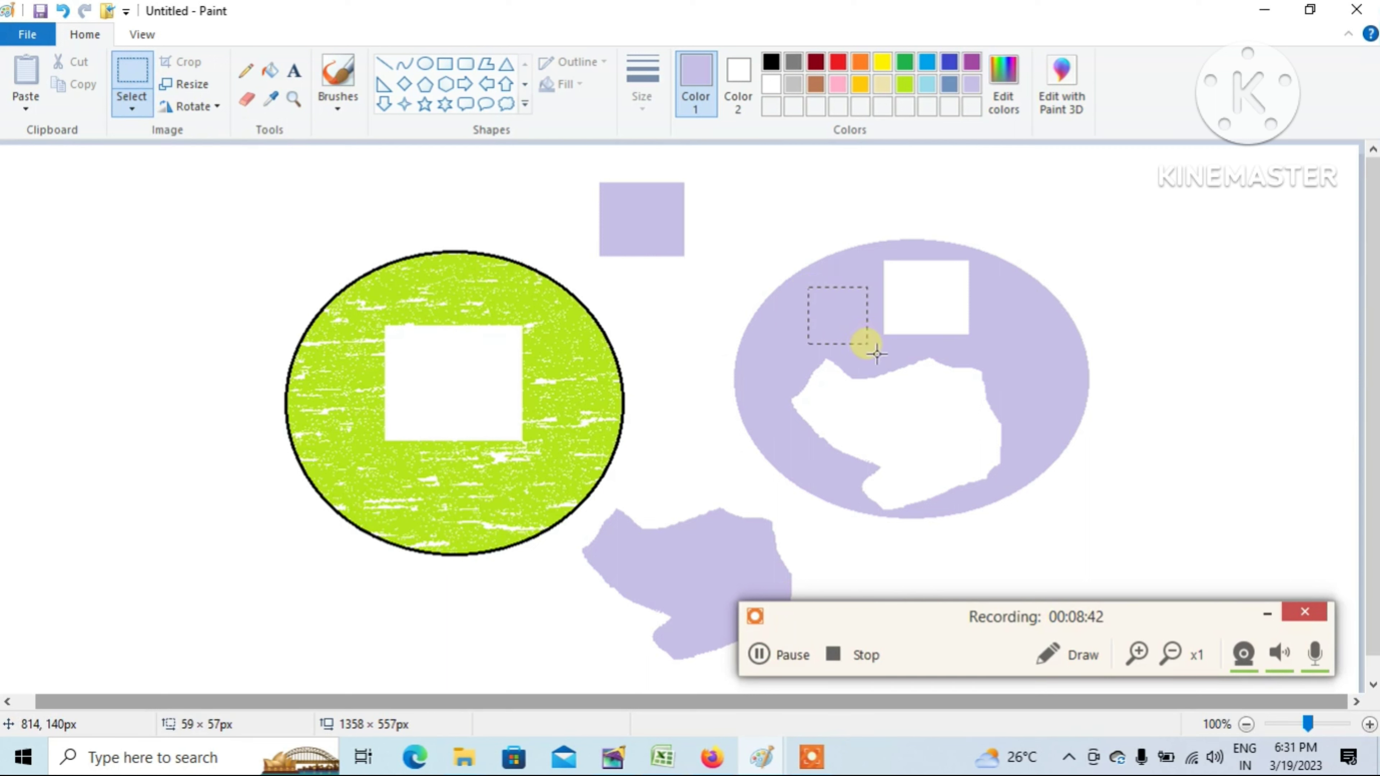
drag(876, 354, 877, 354)
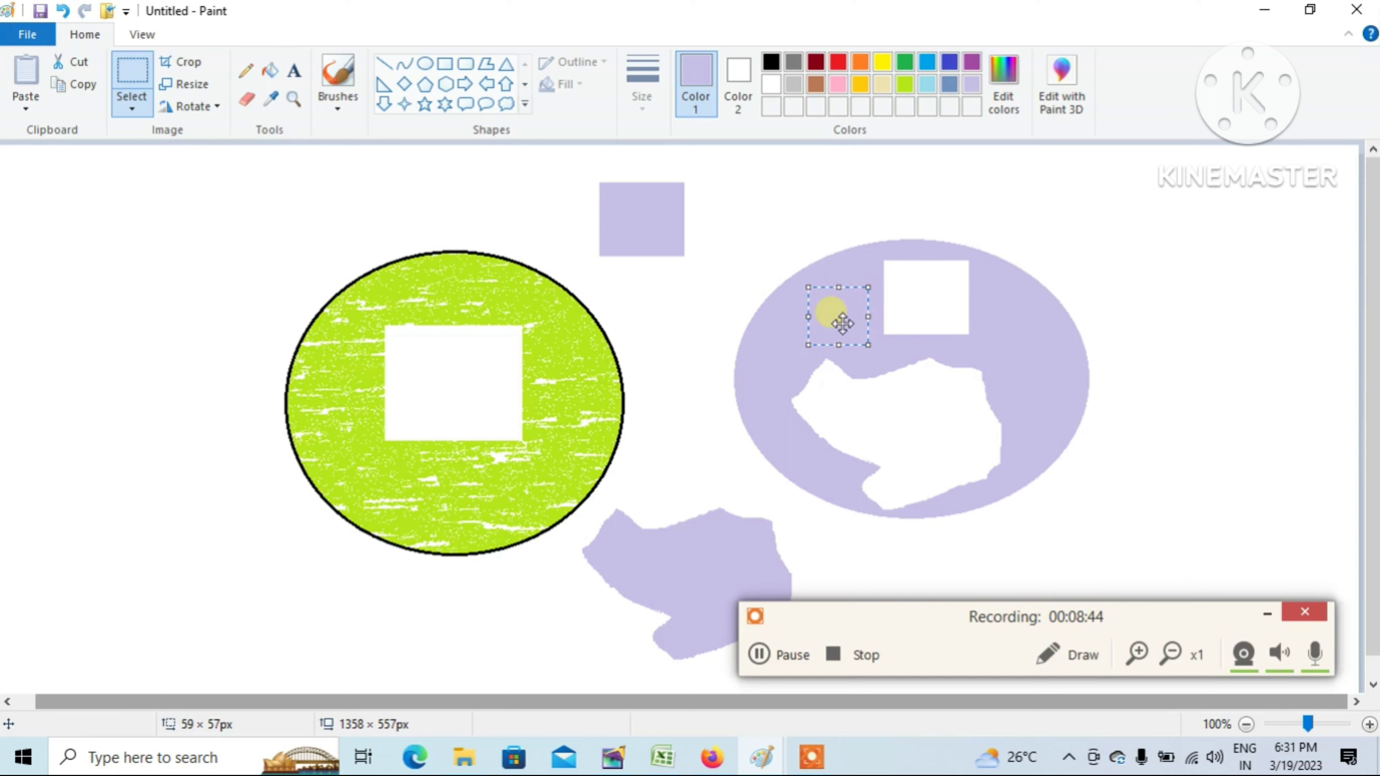
click(141, 109)
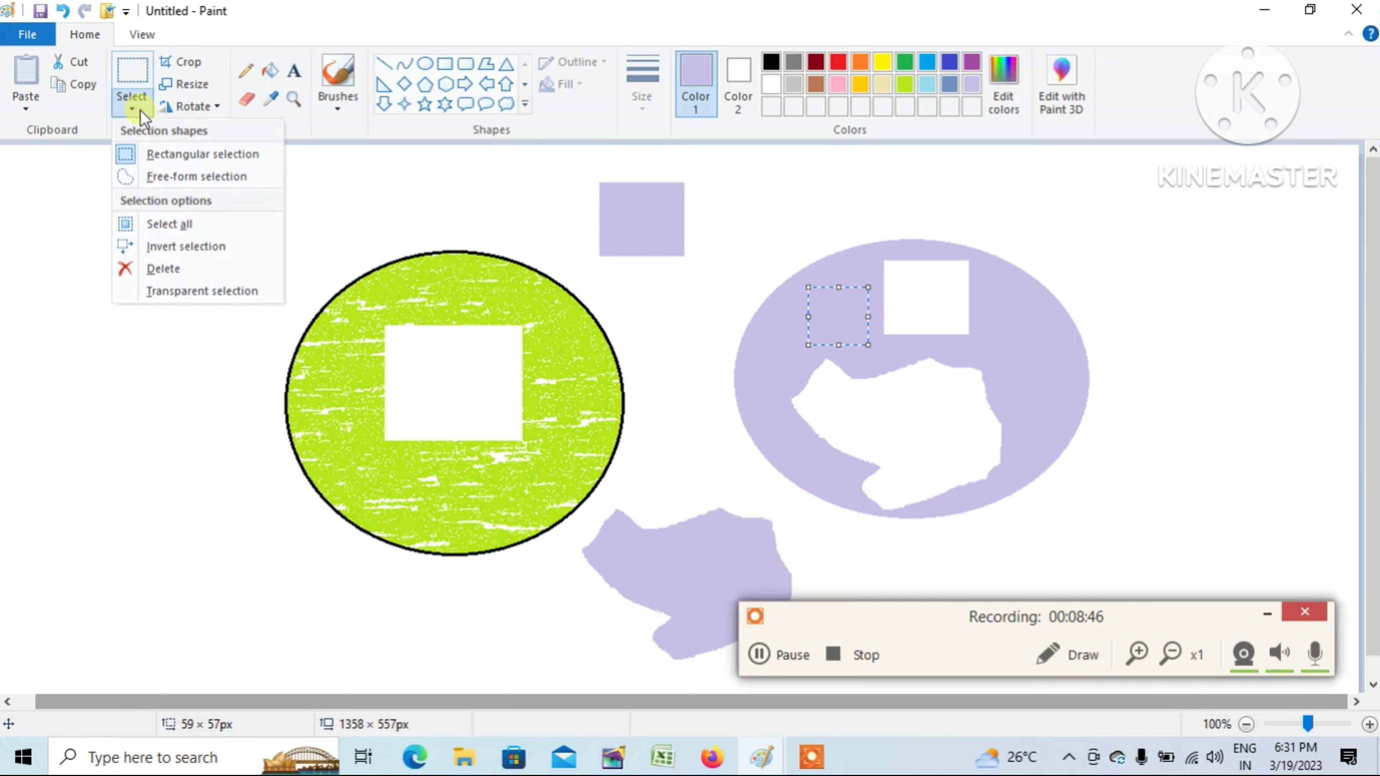
click(166, 271)
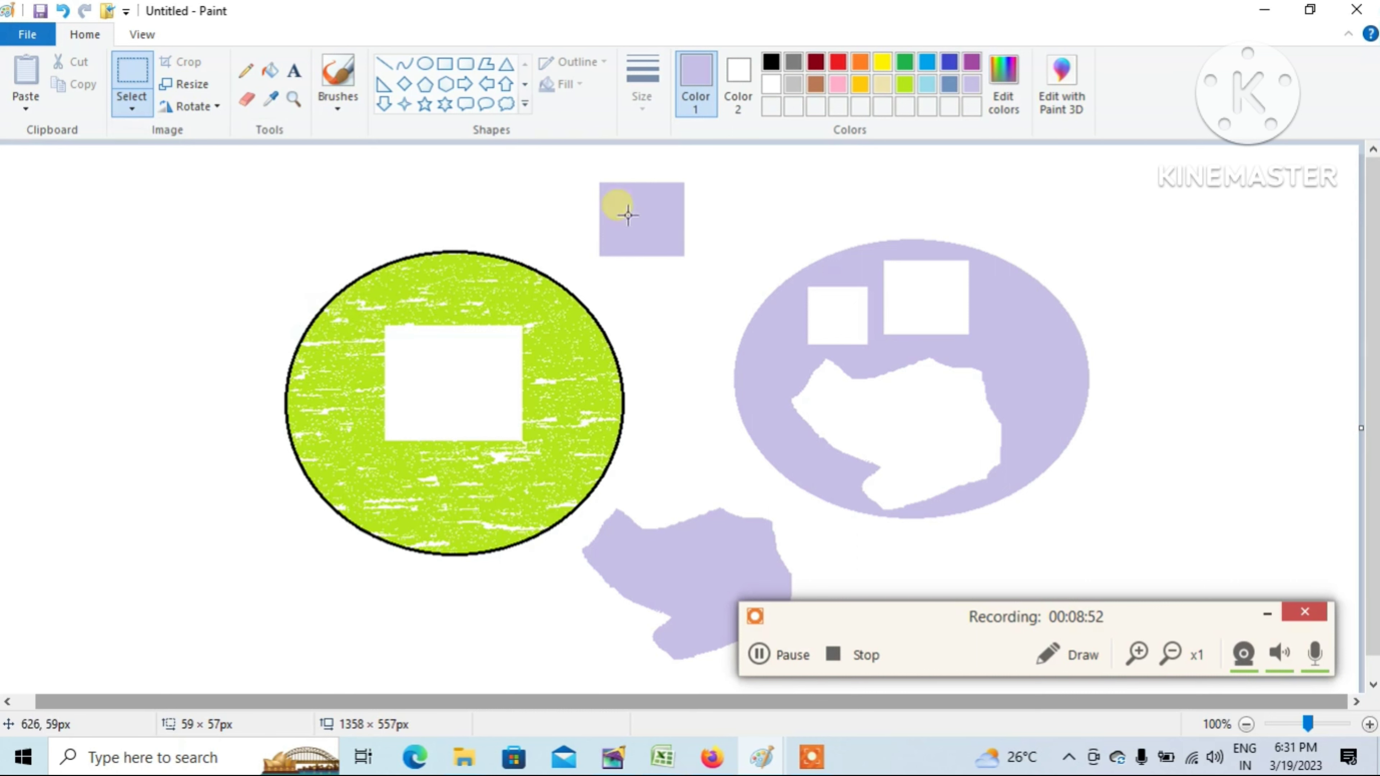
- Select a 59 × 46 px rectangle inside the small lavender square above the ellipses and delete it
drag(609, 192, 672, 242)
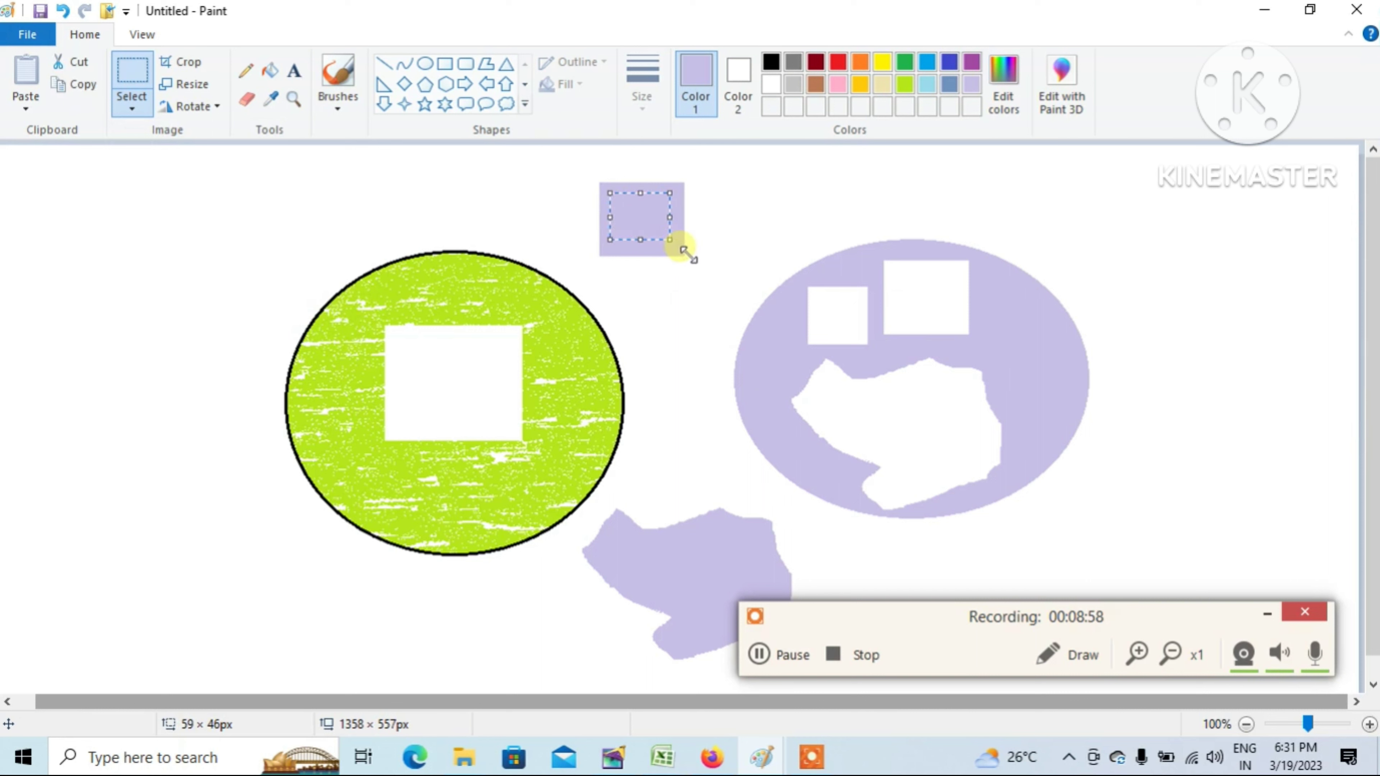
key(Delete)
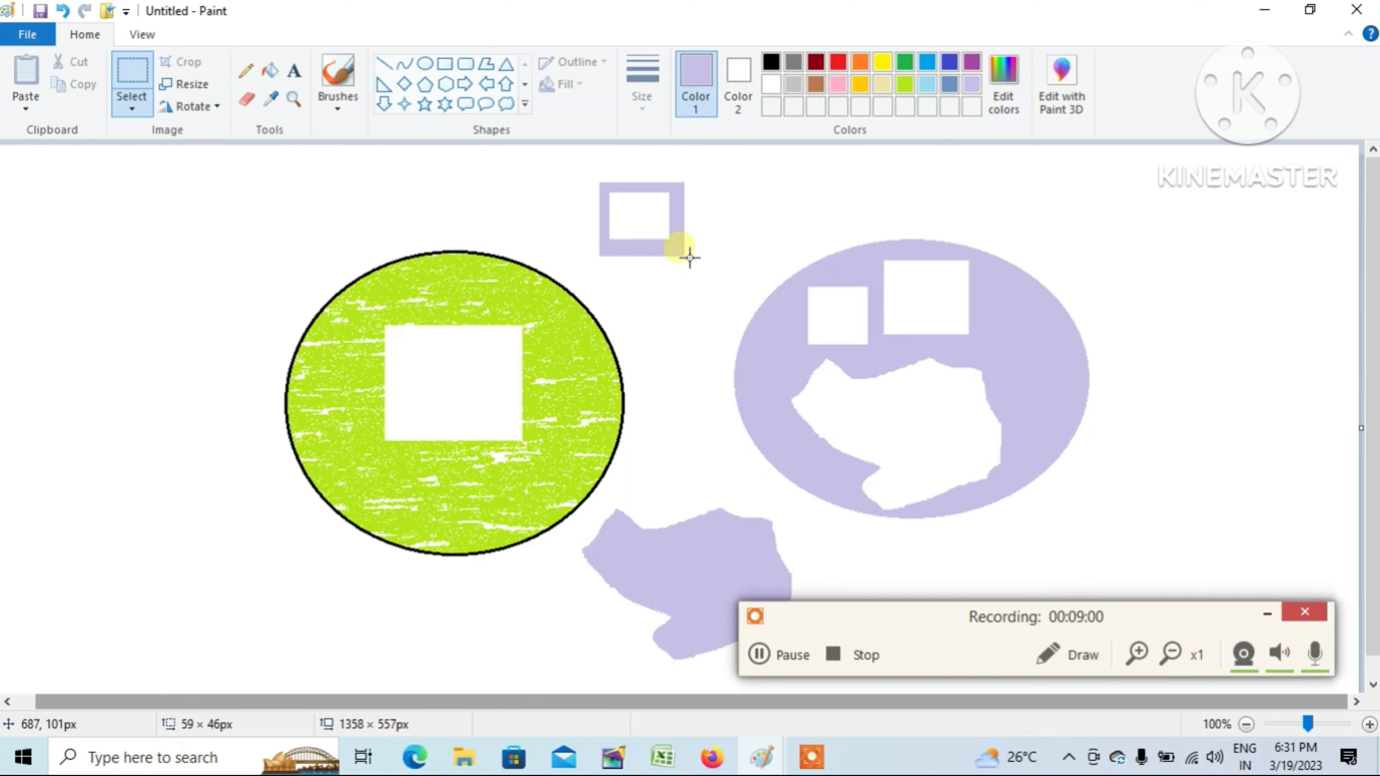
click(132, 107)
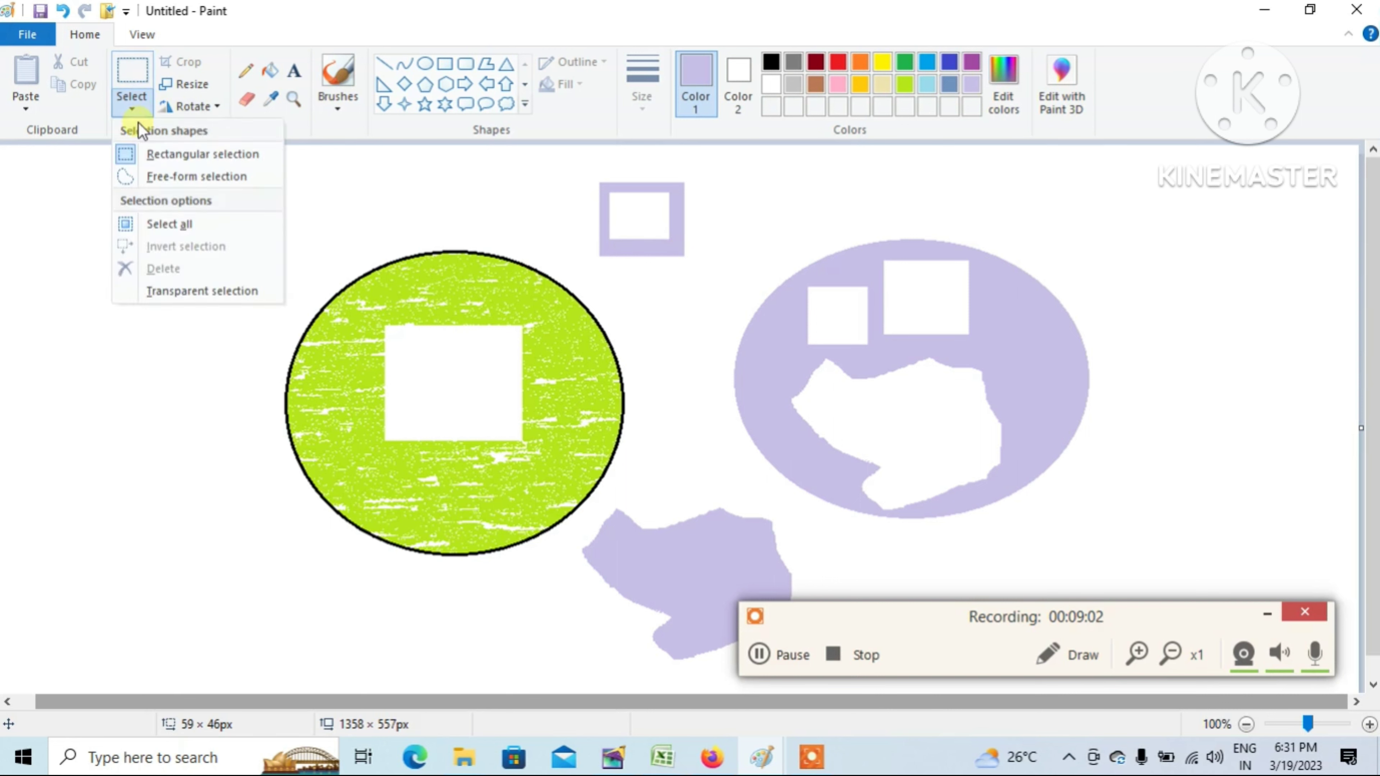
click(165, 363)
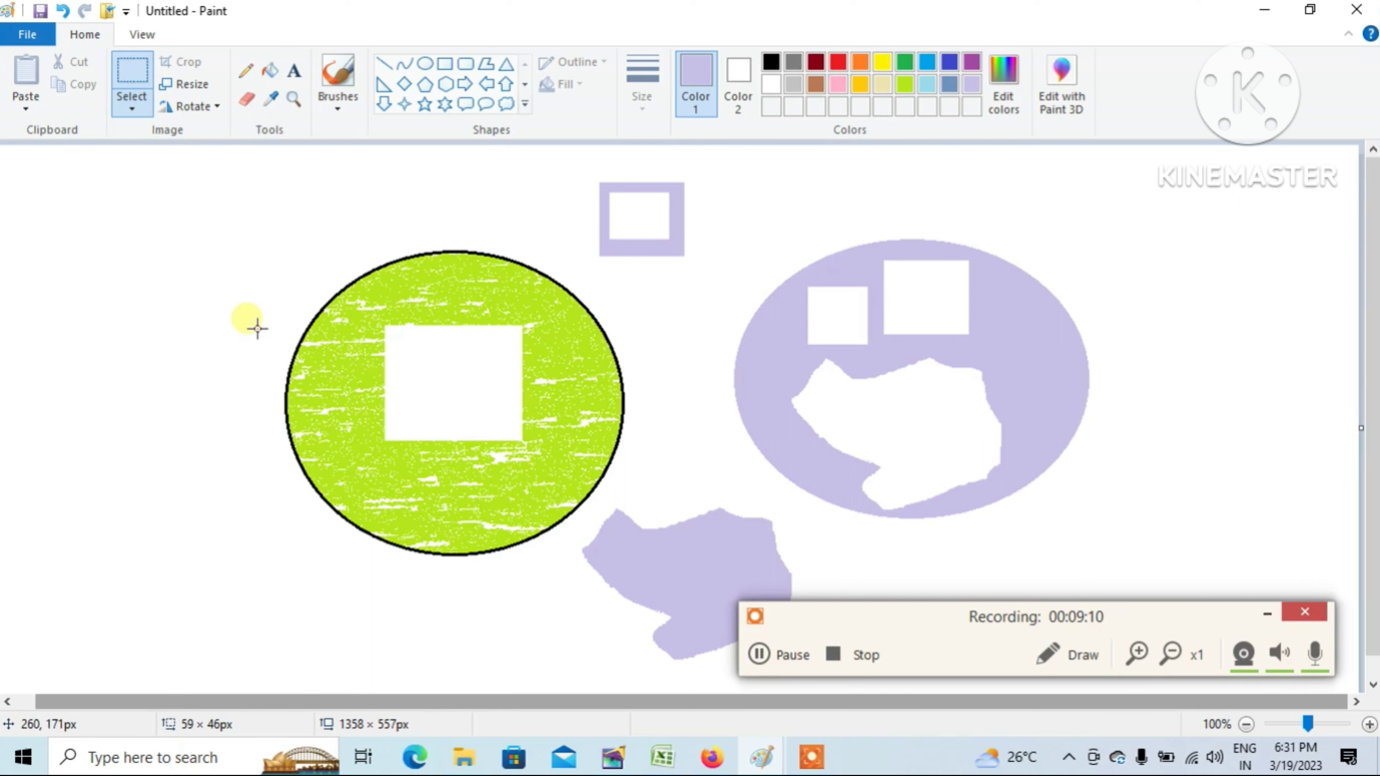
- Select a 220 × 158 px rectangle across the green ellipse's left edge, enable Transparent selection and shift the selected piece slightly
drag(189, 313, 413, 473)
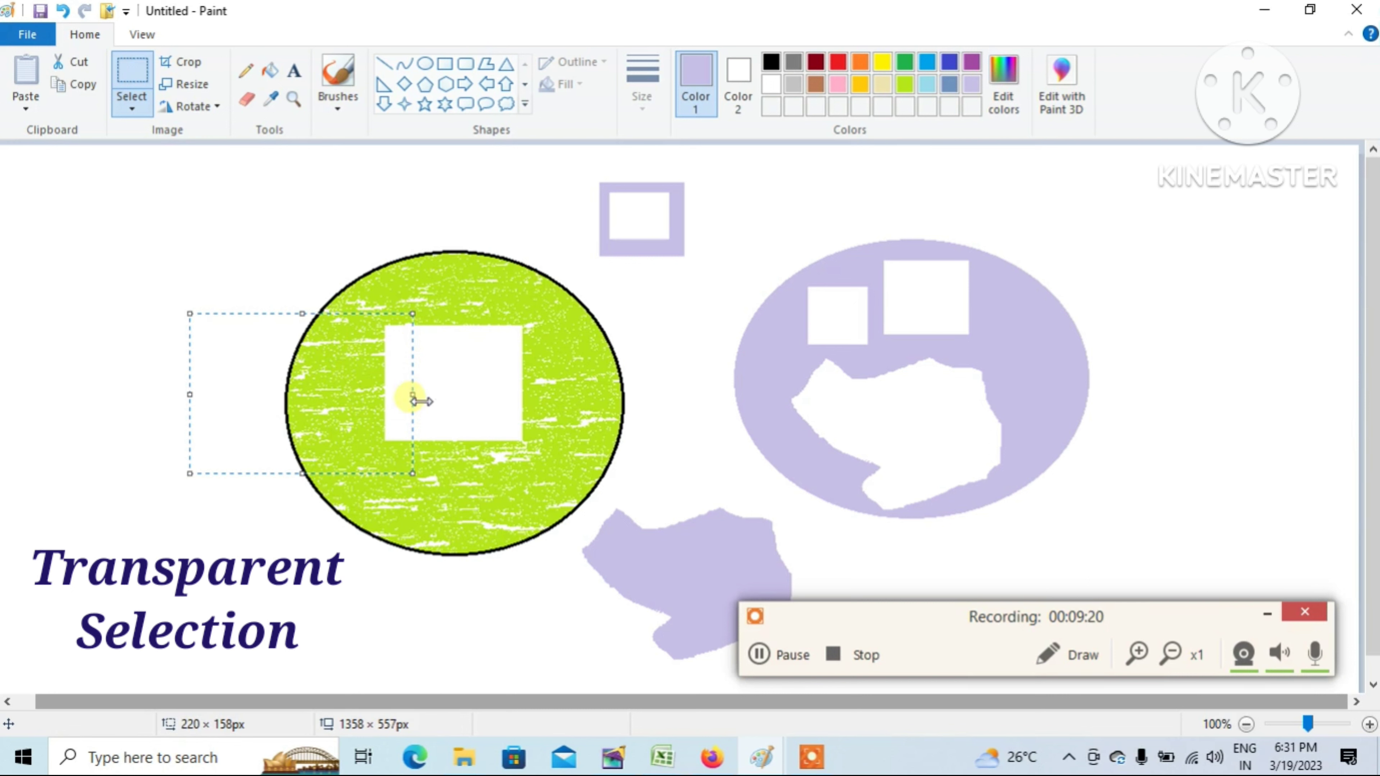
click(132, 109)
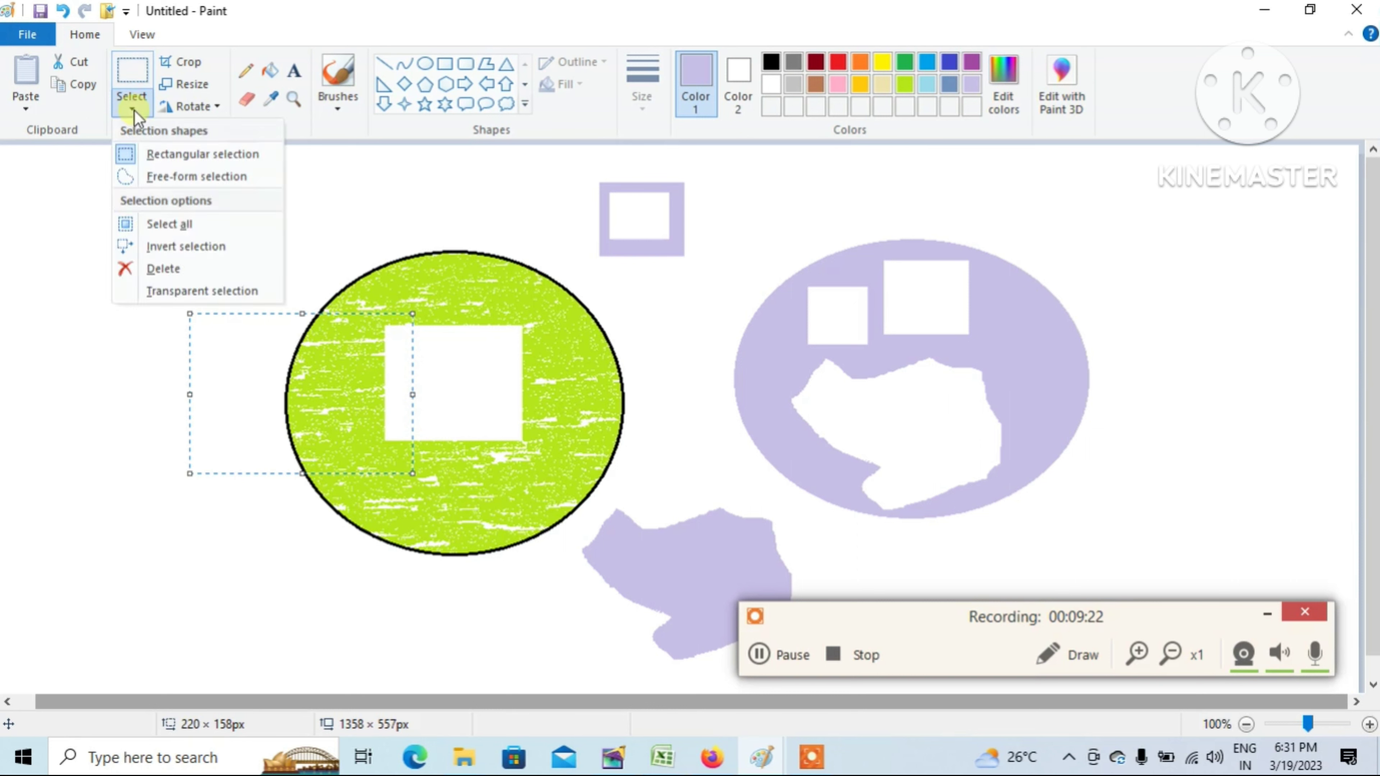
click(185, 290)
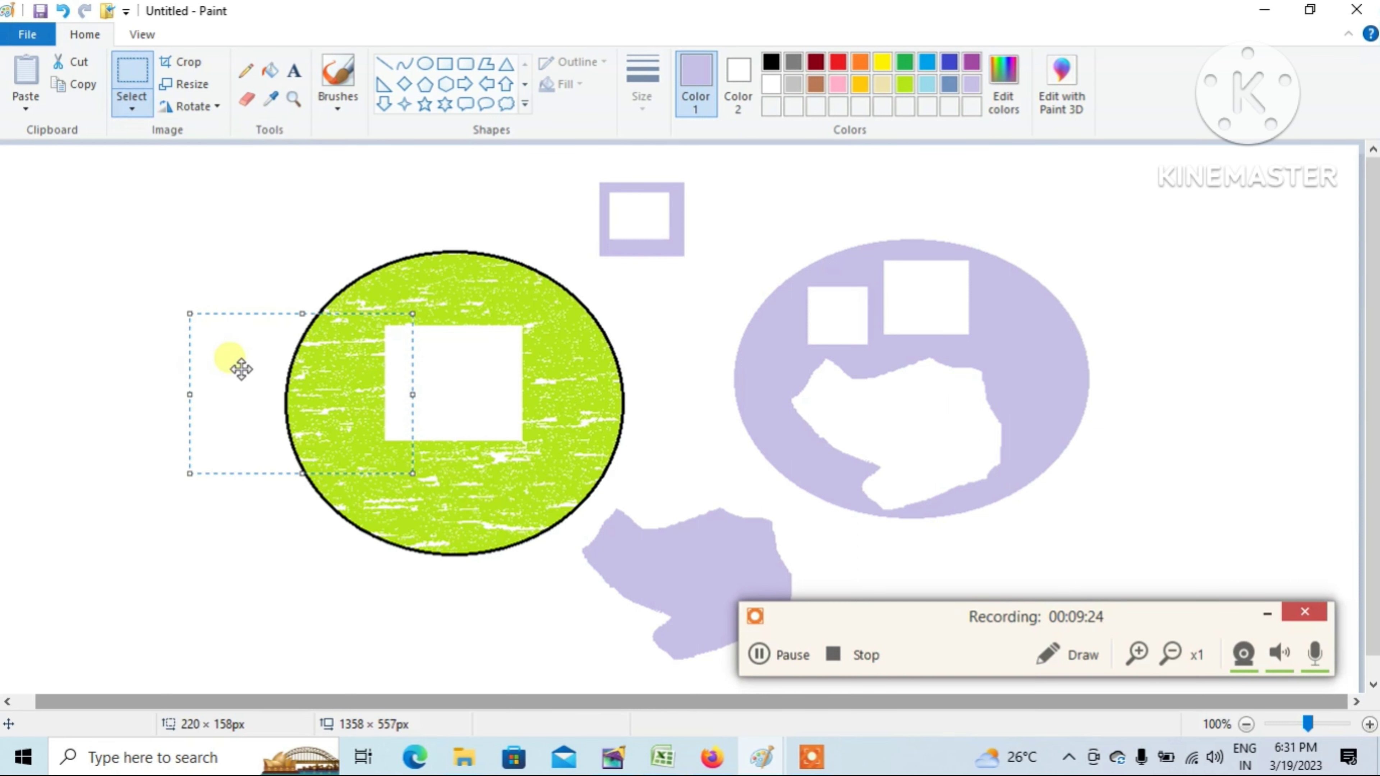
drag(241, 369, 271, 369)
- Turn off Transparent selection and try moving the selected piece of the green ellipse as an opaque selection
click(131, 108)
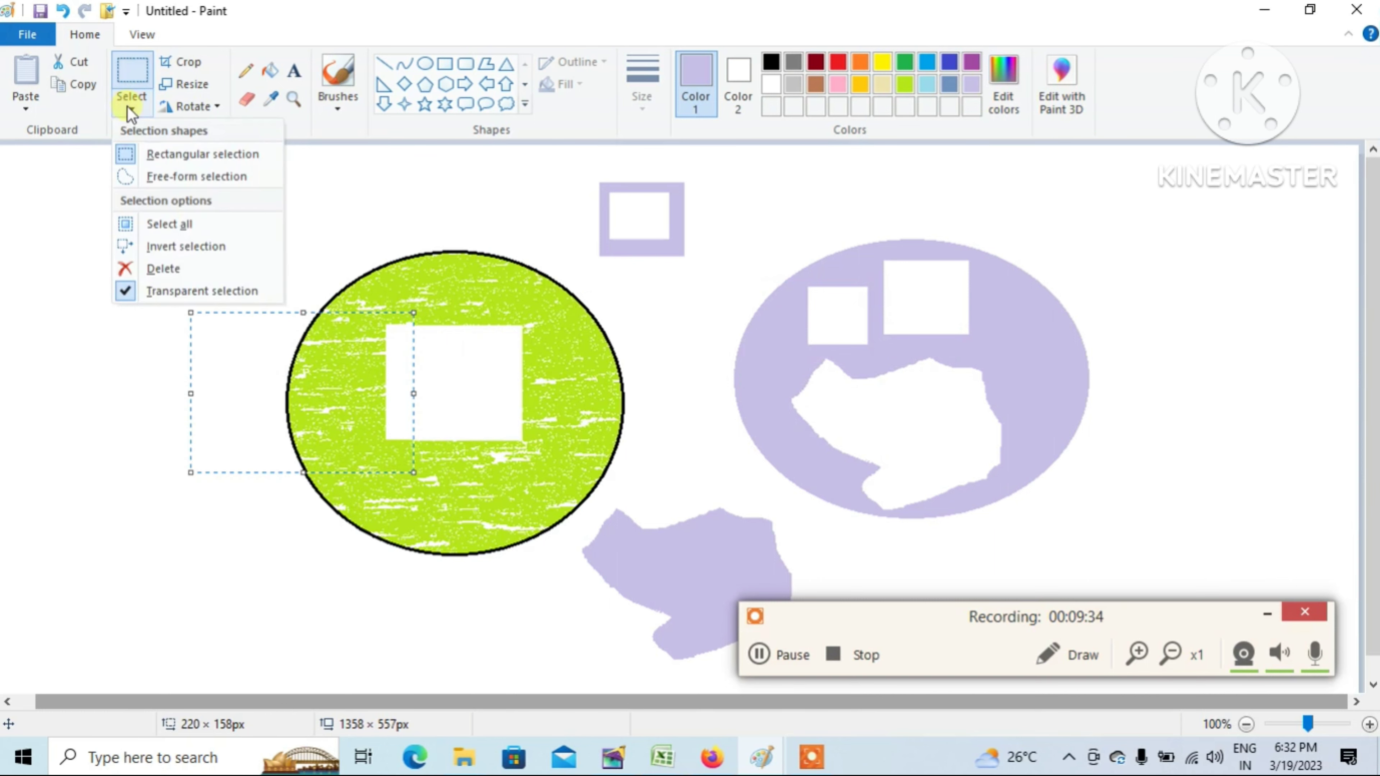
click(182, 290)
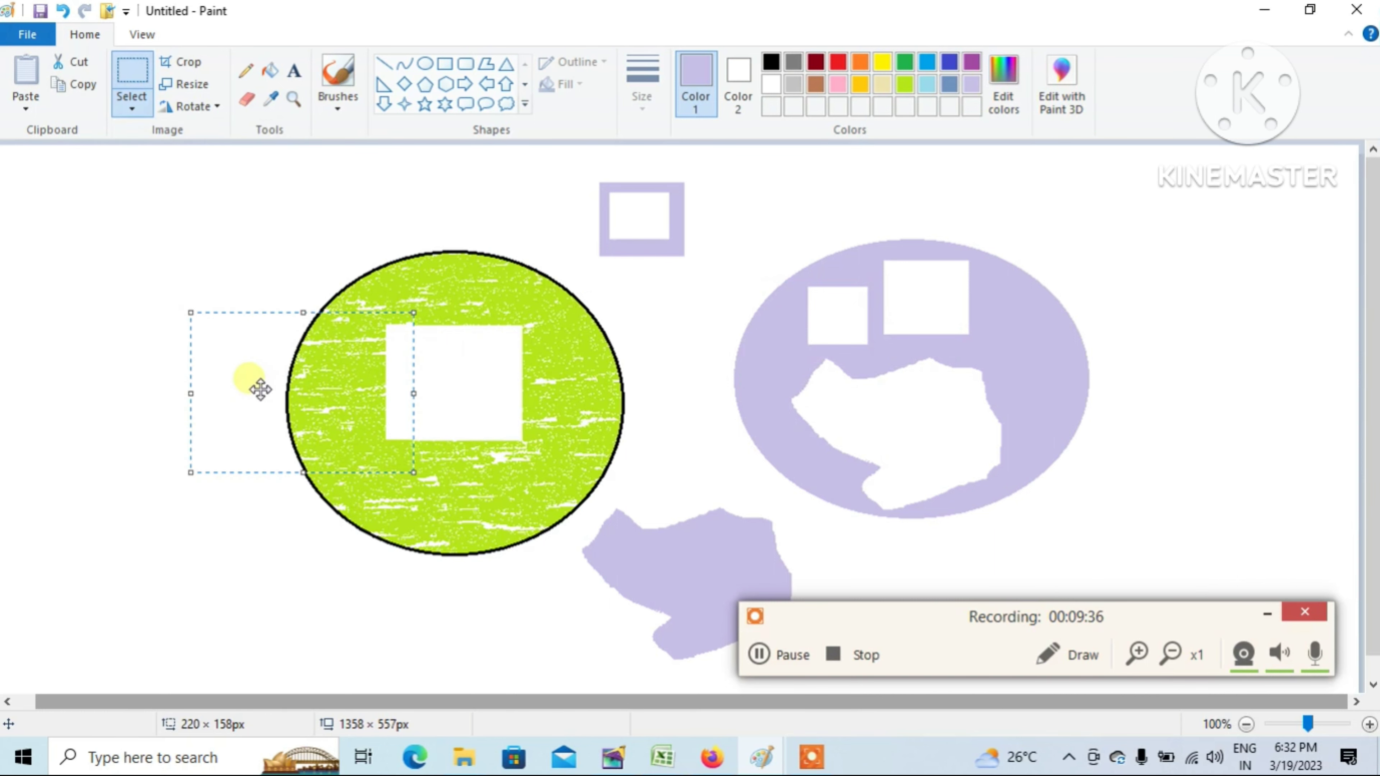
mouse_move(259, 388)
mouse_down()
mouse_move(729, 426)
mouse_move(900, 377)
mouse_move(868, 345)
mouse_move(849, 386)
mouse_move(240, 388)
mouse_move(259, 388)
mouse_up()
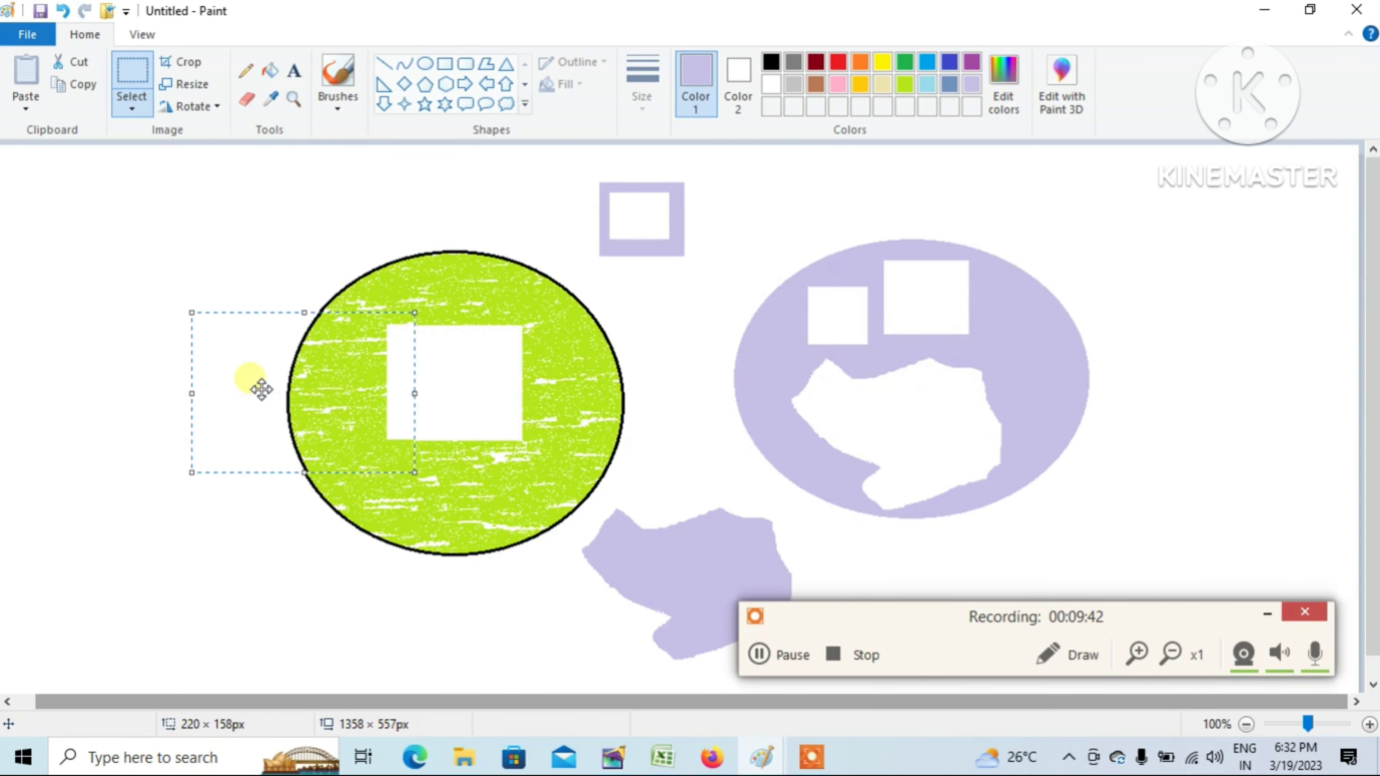
- Turn Transparent selection back on and move the selected piece of the green ellipse towards the lavender ellipse
click(116, 109)
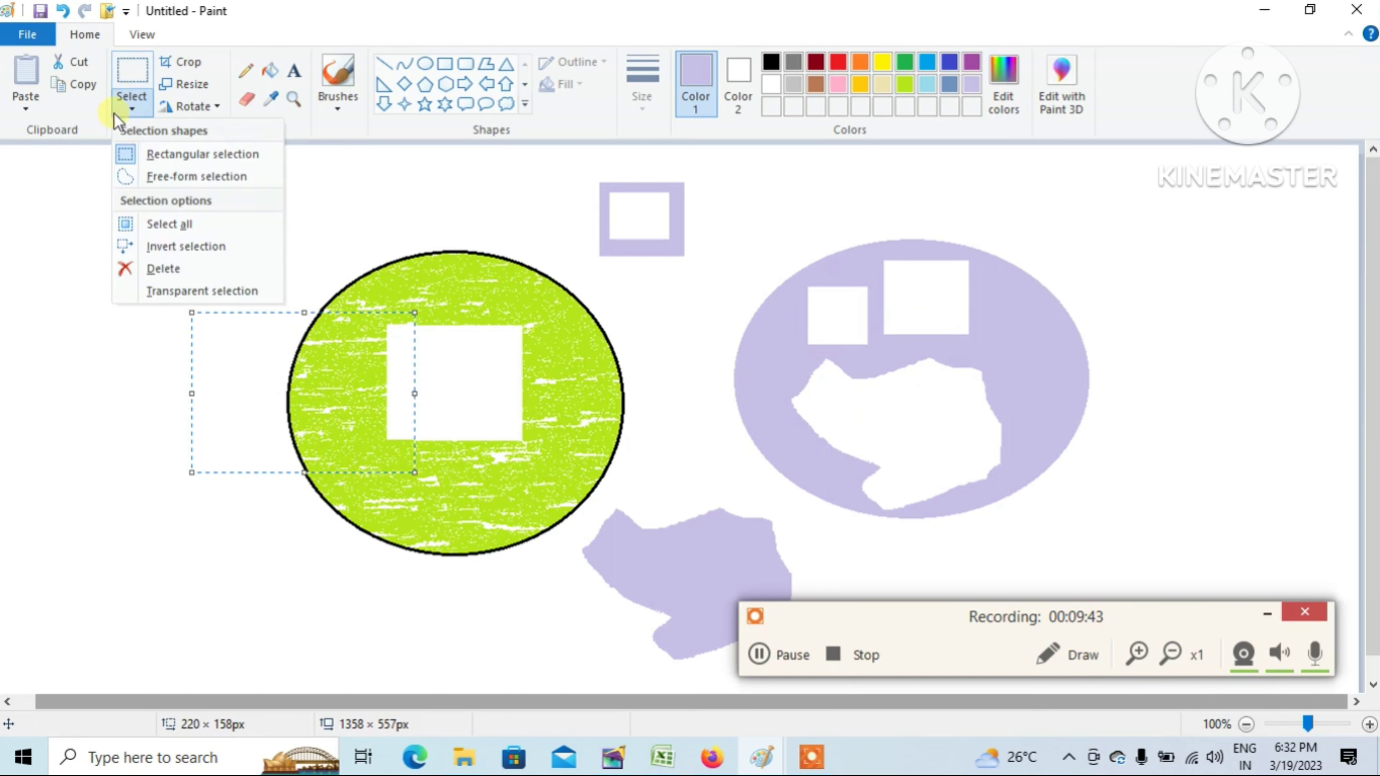
click(179, 291)
drag(339, 401, 712, 345)
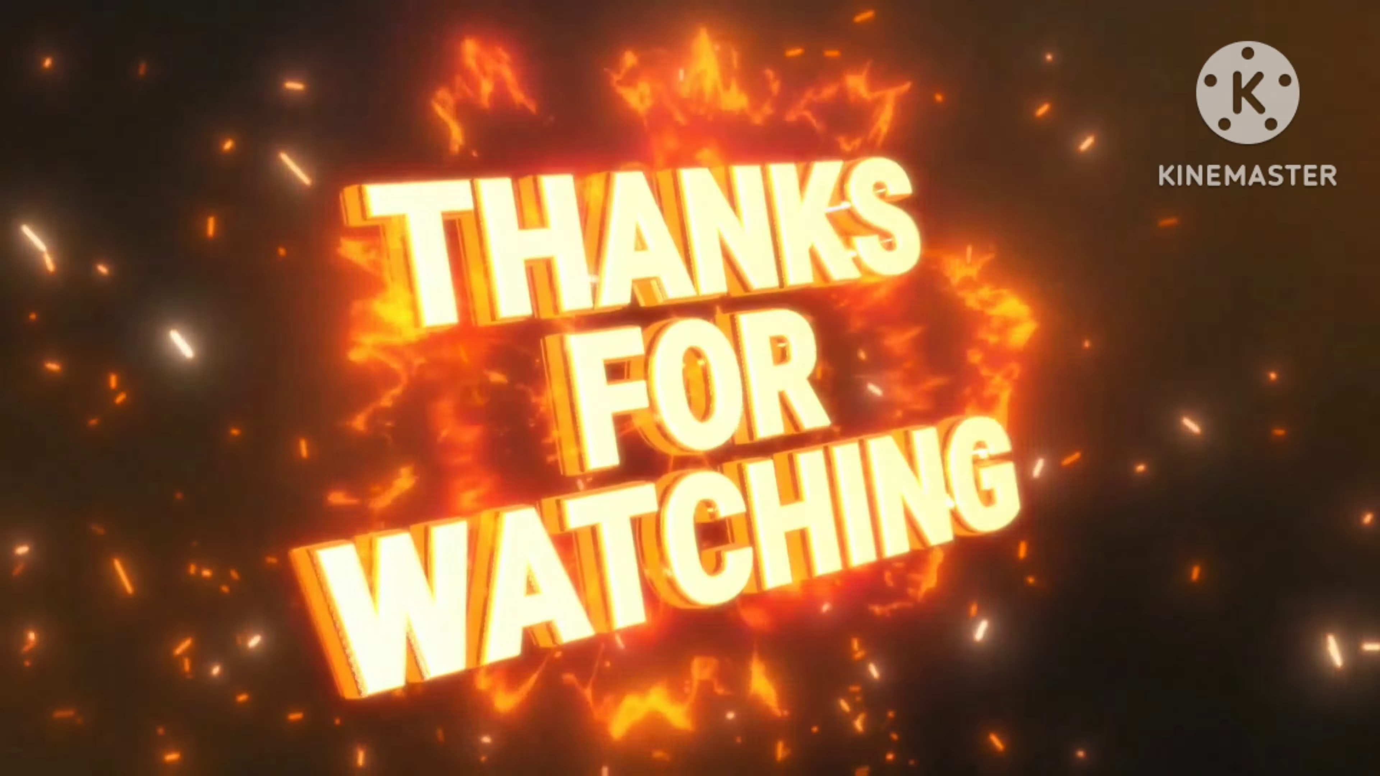